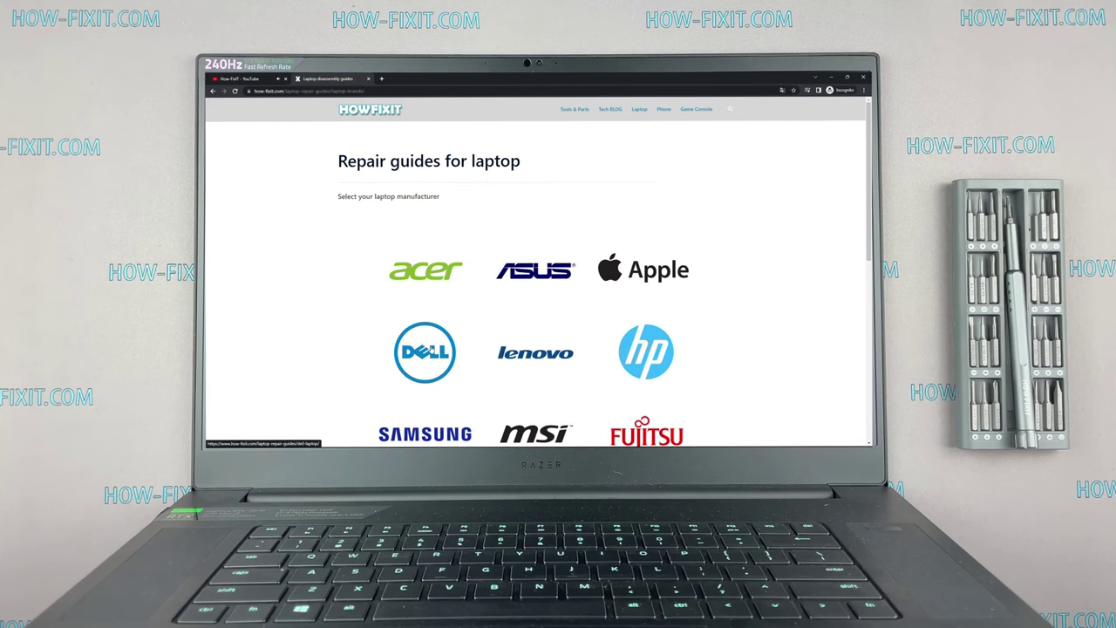
- Open the Dell laptop repair guides and look through the list of Dell models
left_click(425, 351)
scroll(541, 279, "down", 3)
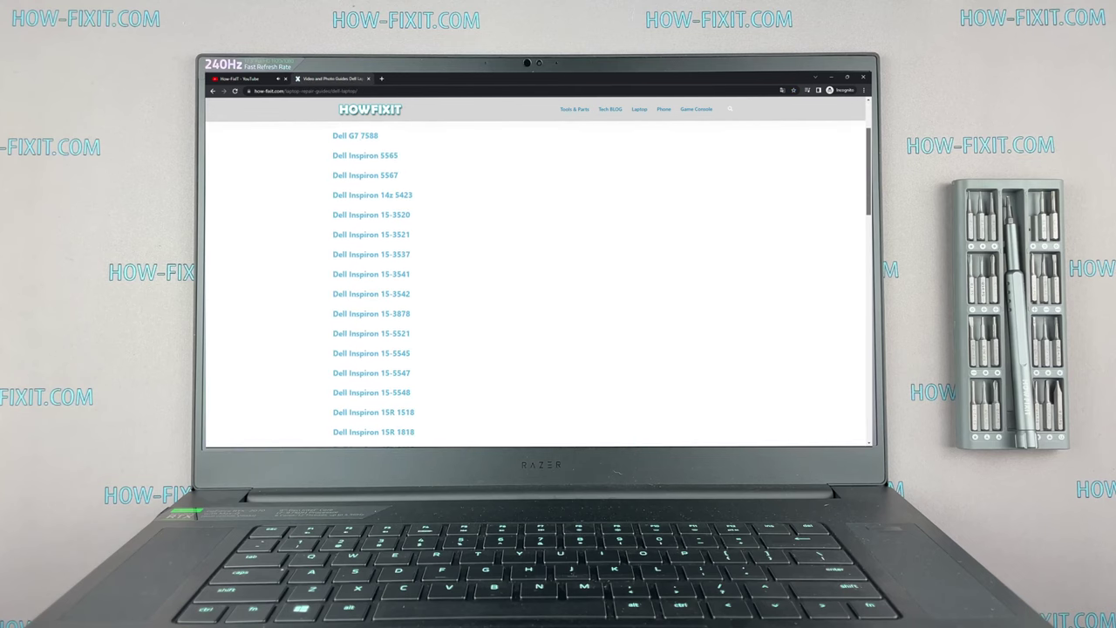
scroll(536, 279, "down", 3)
scroll(536, 279, "down", 3)
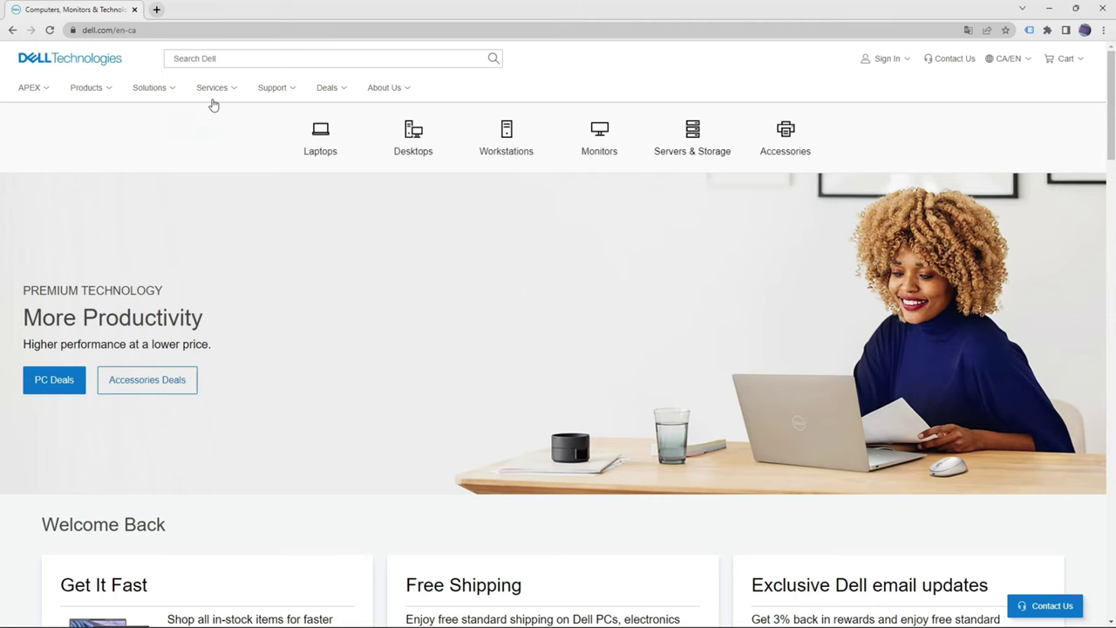
- Open Dell's Drivers & Downloads support page for the Dell G7 17 7790 detected as this PC
mouse_move(272, 87)
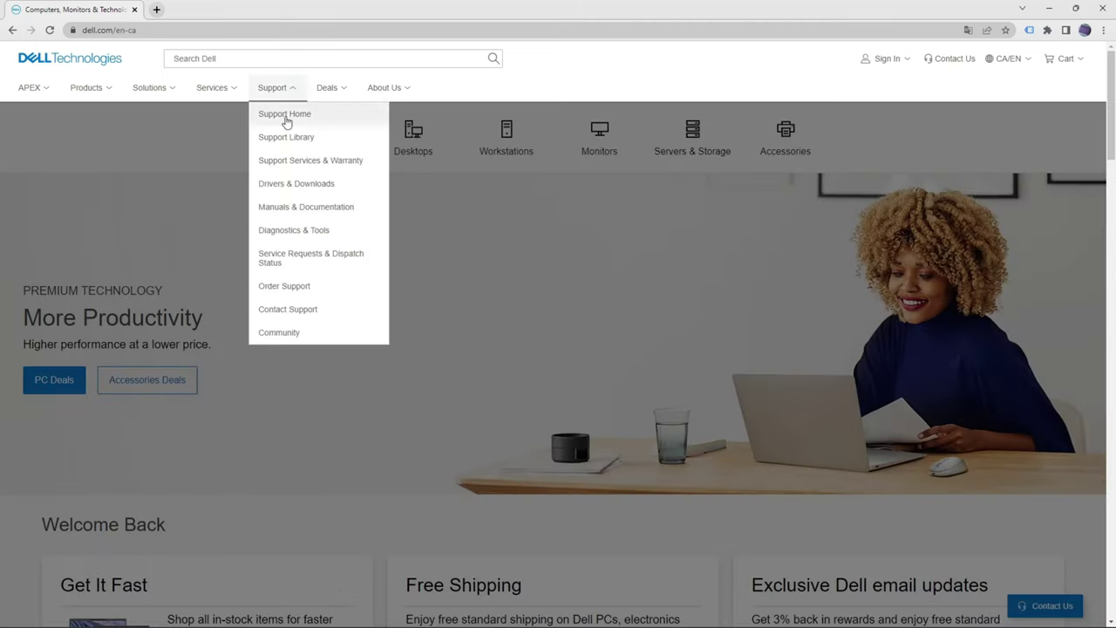
left_click(303, 189)
left_click(299, 275)
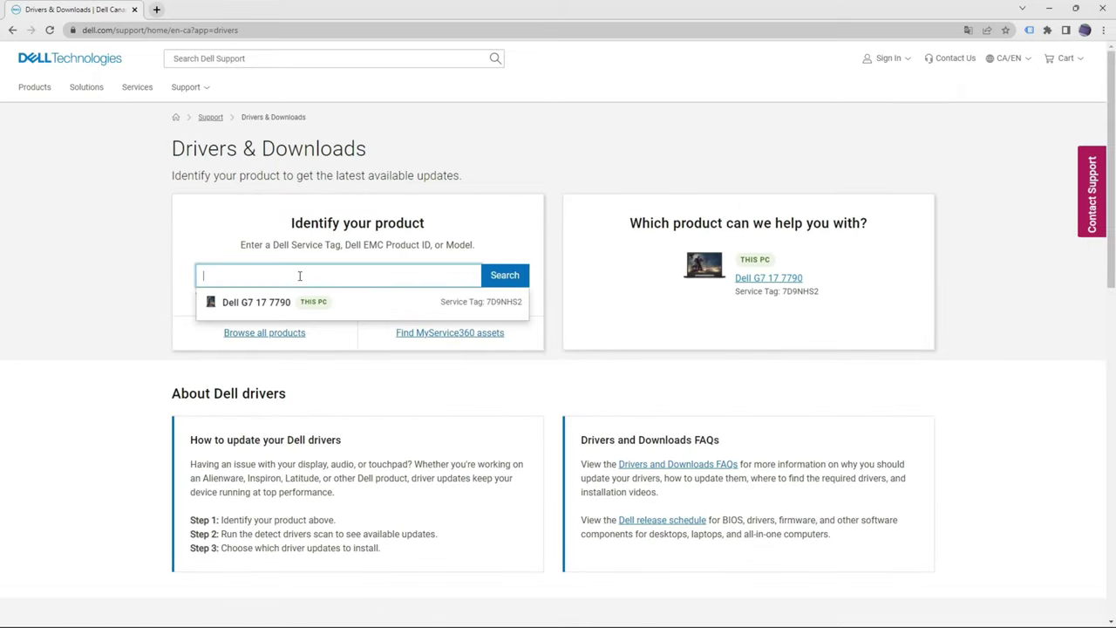
left_click(252, 311)
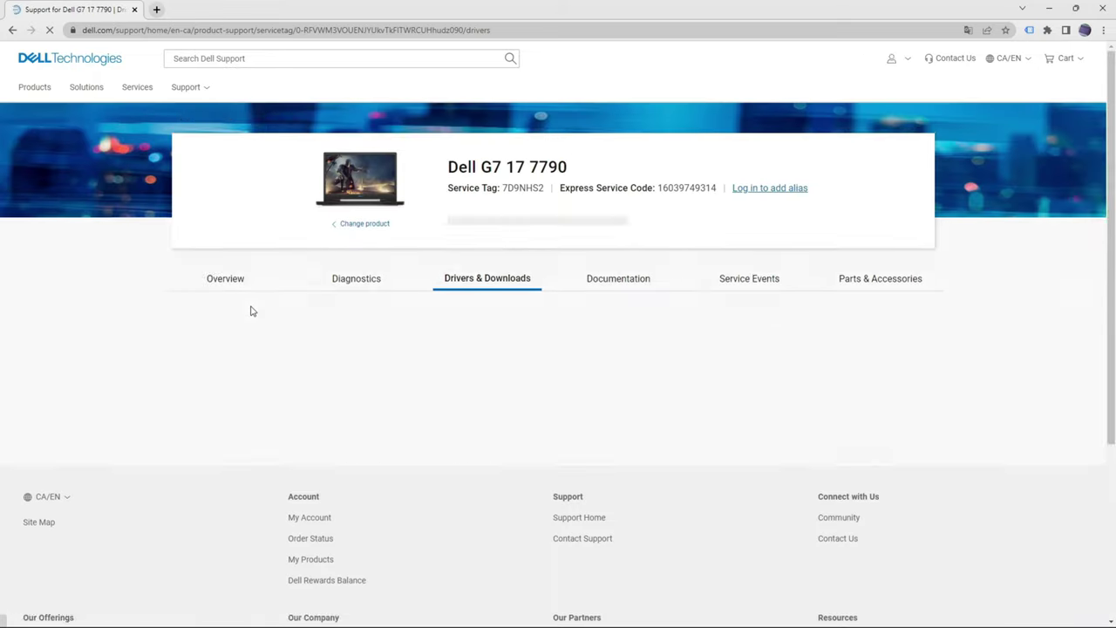
- Filter the Dell G7 17 7790 driver list to the System BIOS download type and the Windows 11 operating system
scroll(314, 294, "down", 2)
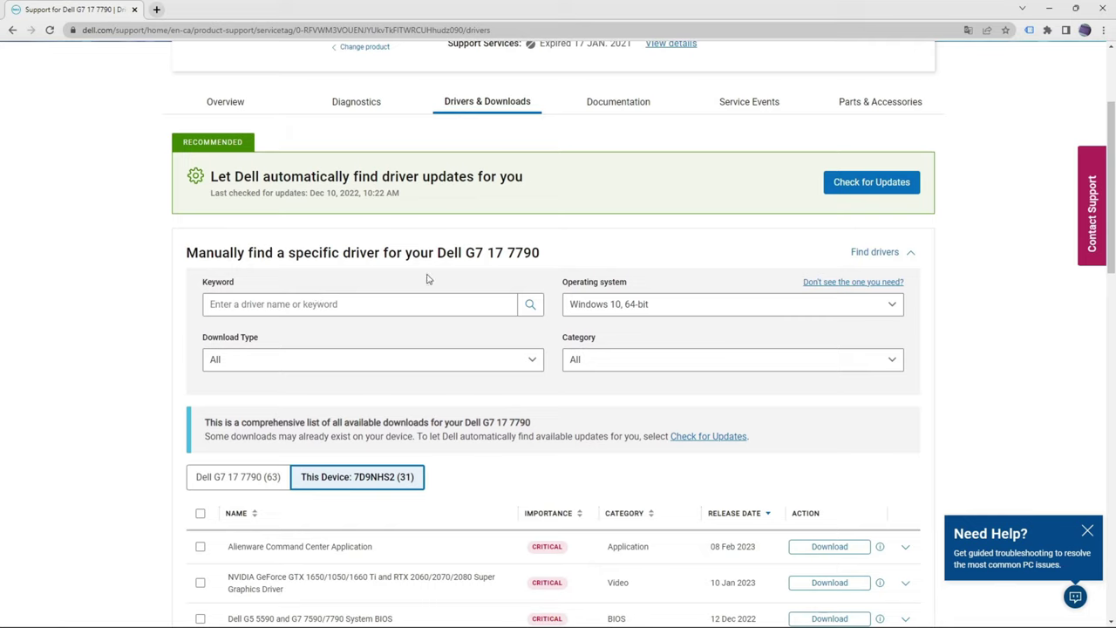
left_click(534, 362)
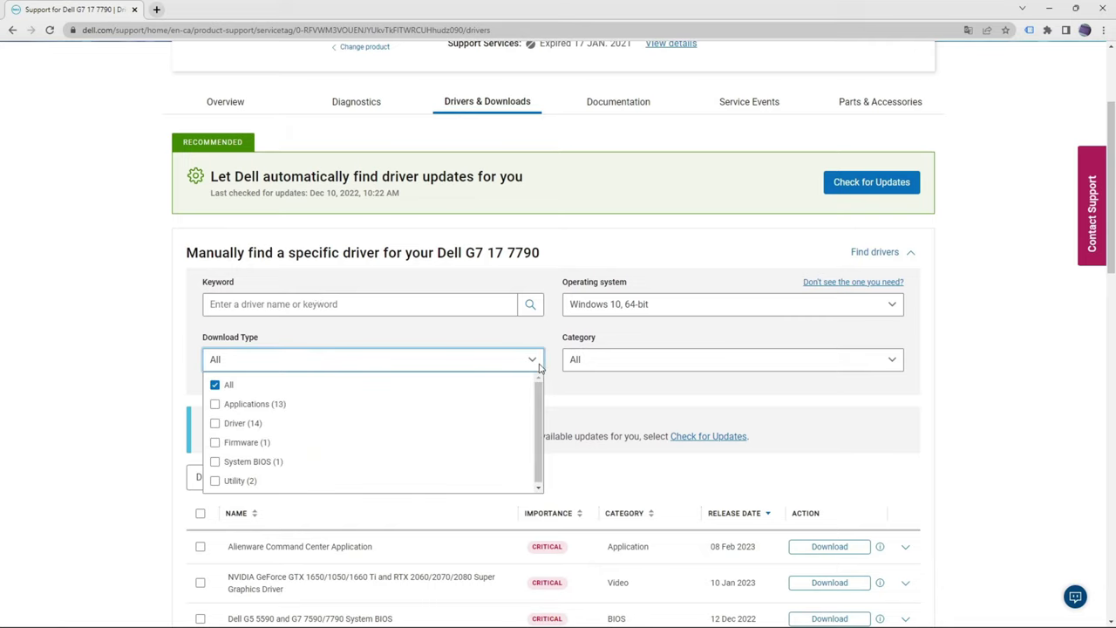
left_click(215, 462)
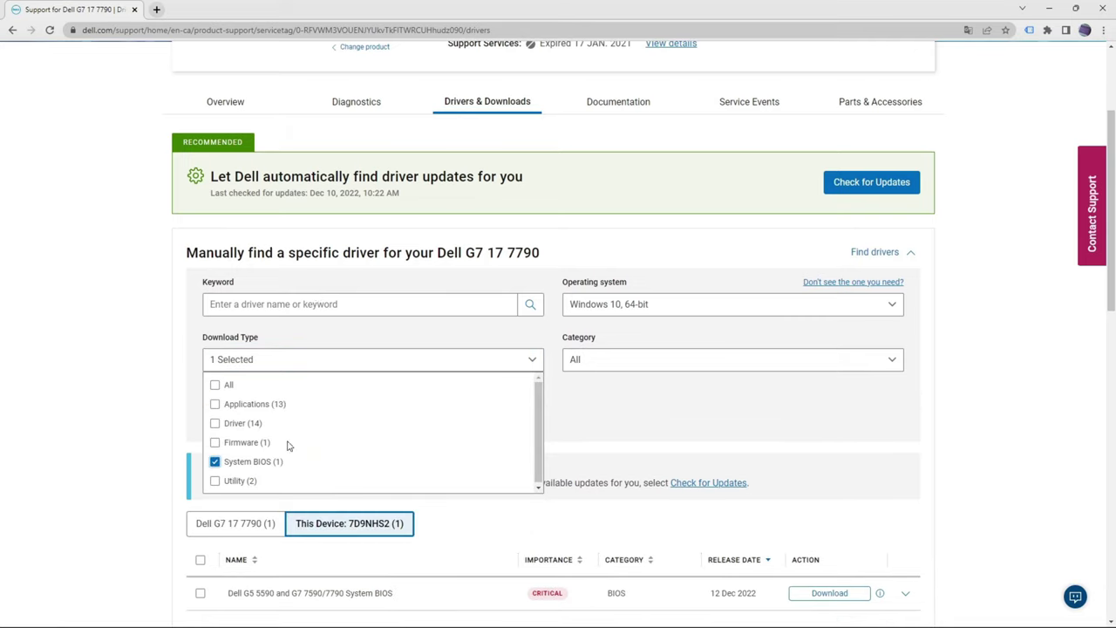
left_click(895, 308)
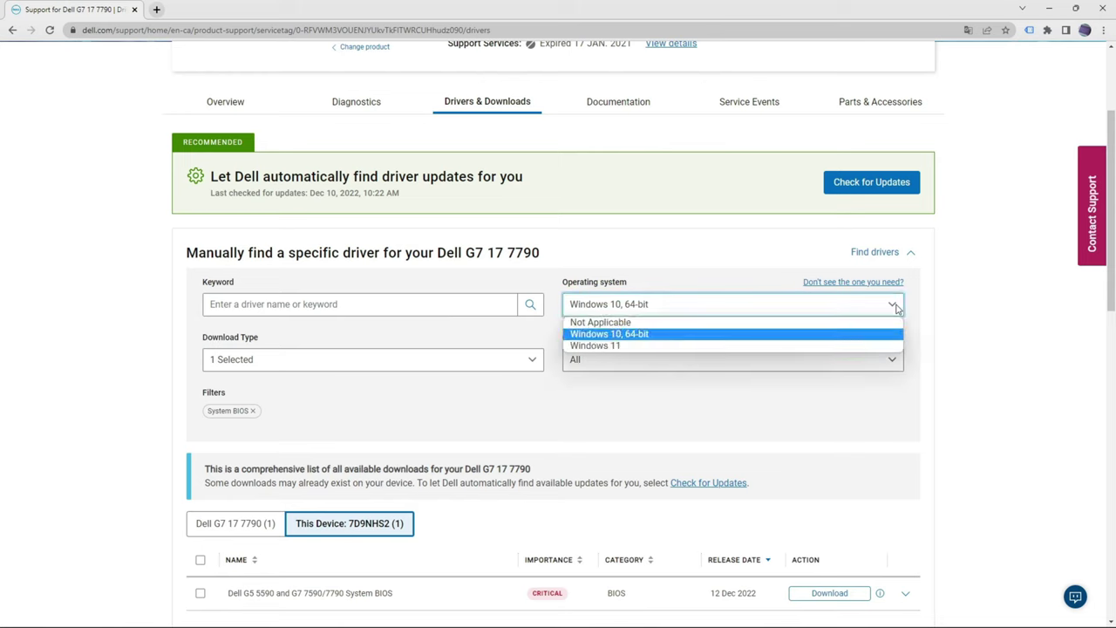
left_click(652, 349)
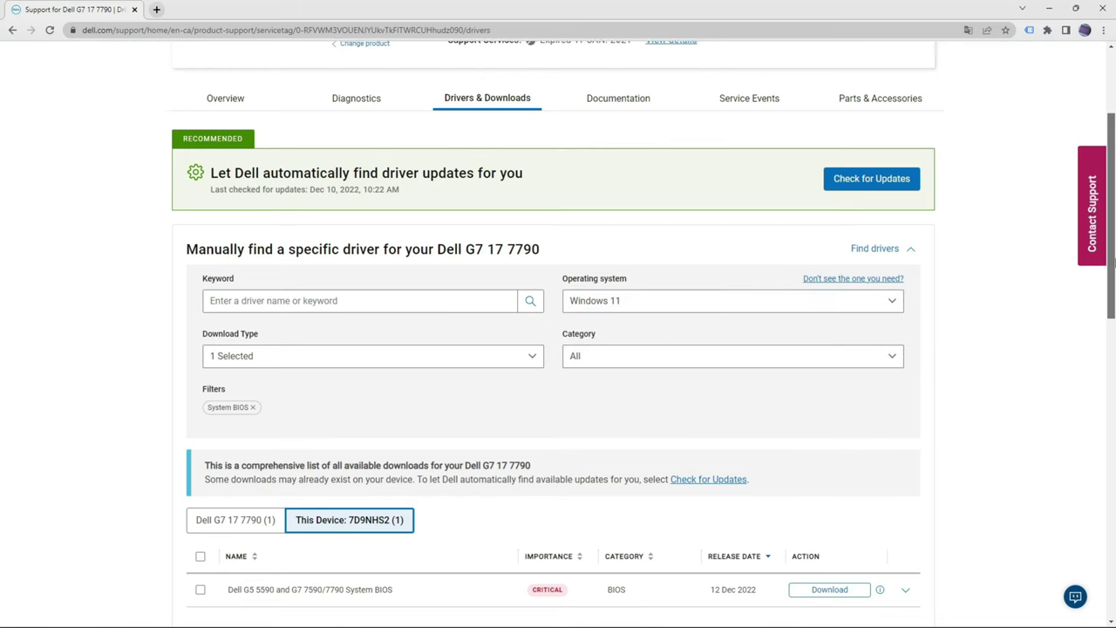
- Download the Dell G5 5590 and G7 7590/7790 System BIOS, run its firmware update and restart the laptop
scroll(1113, 320, "down", 2)
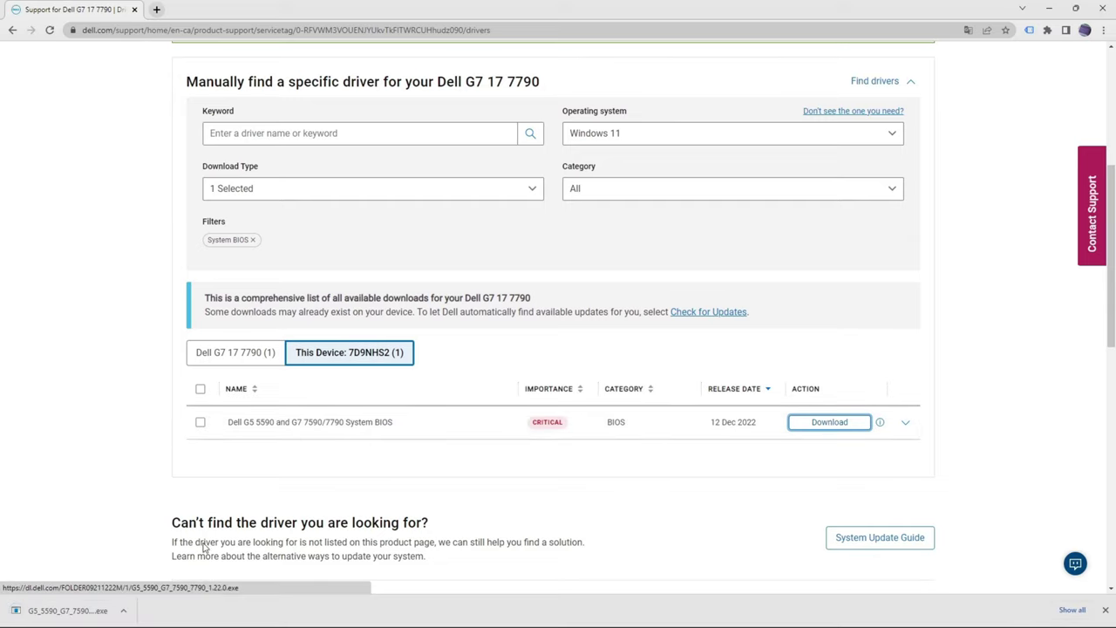
left_click(57, 617)
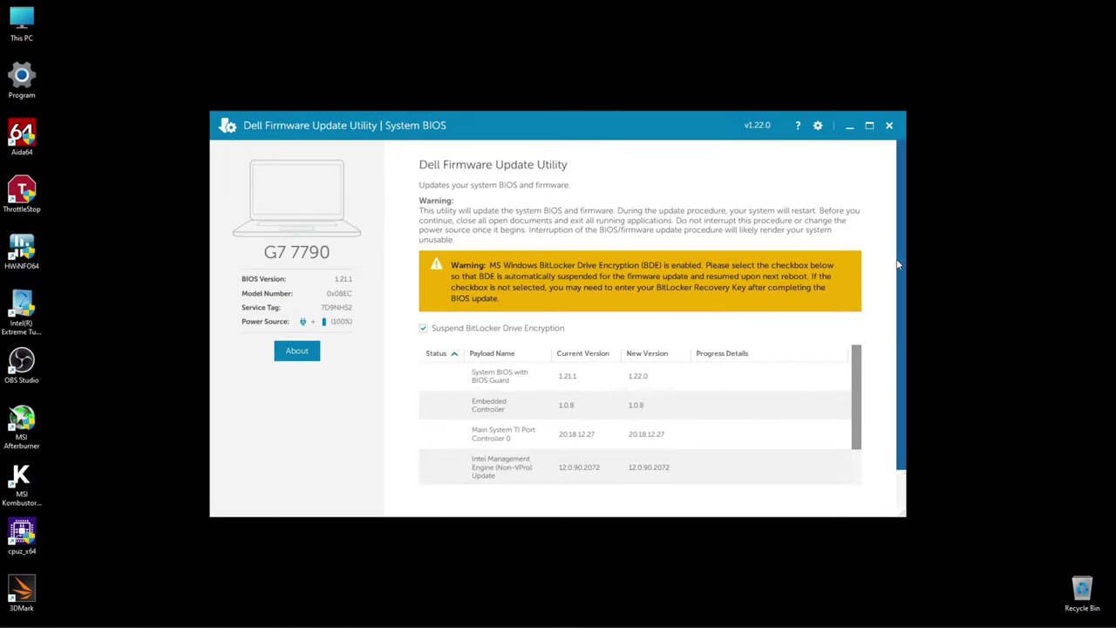
scroll(899, 265, "down", 1)
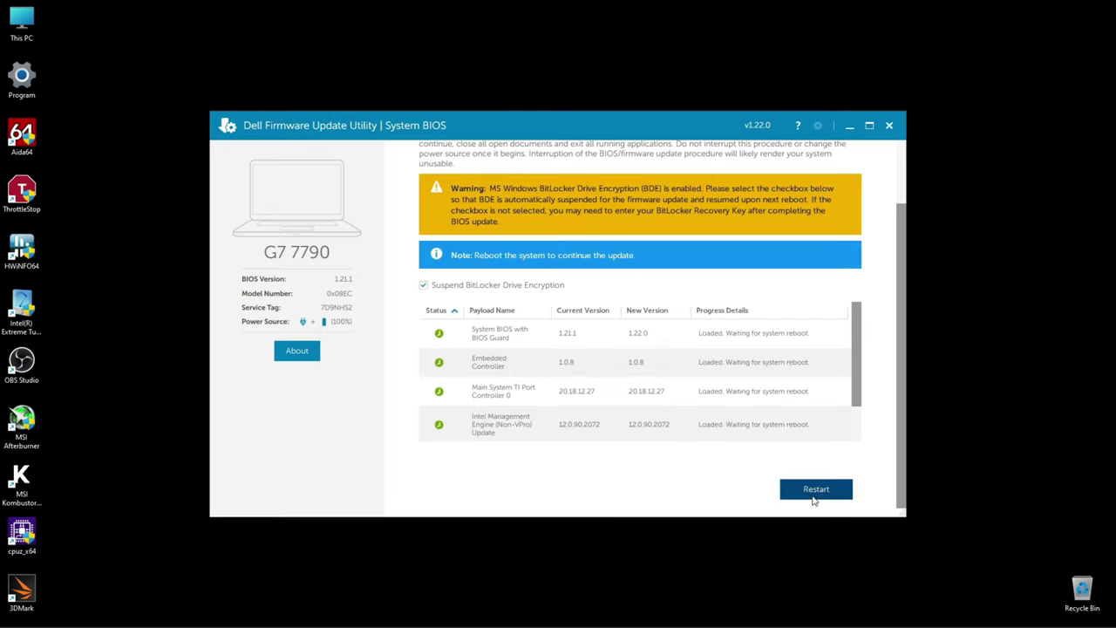
left_click(815, 498)
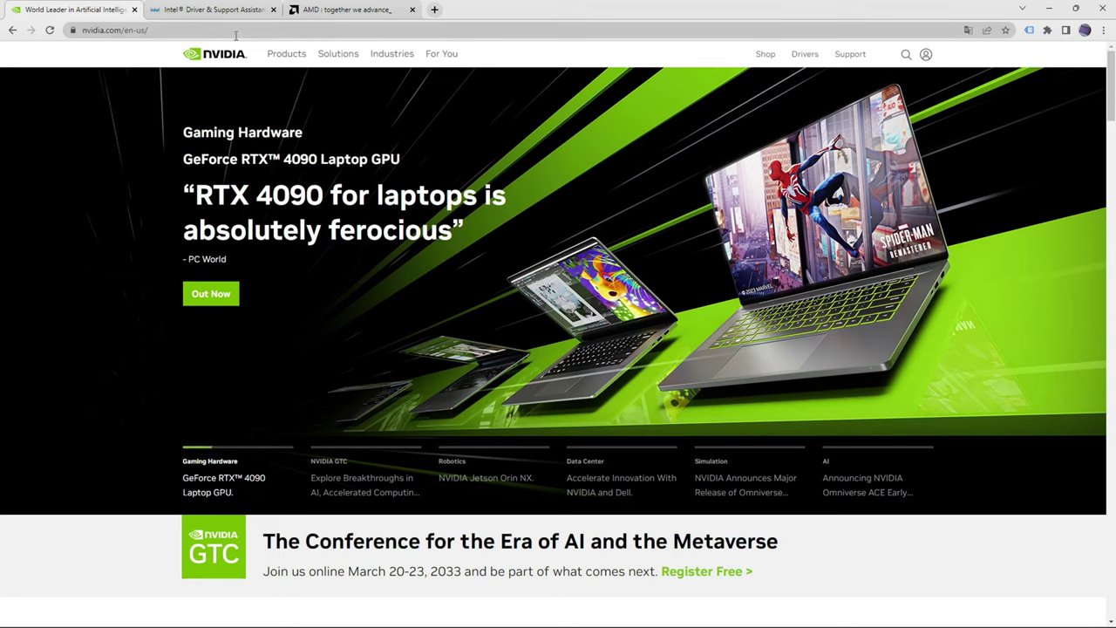
- Open the driver downloads page on nvidia.com and review the product series, product and operating system choices
left_click(164, 29)
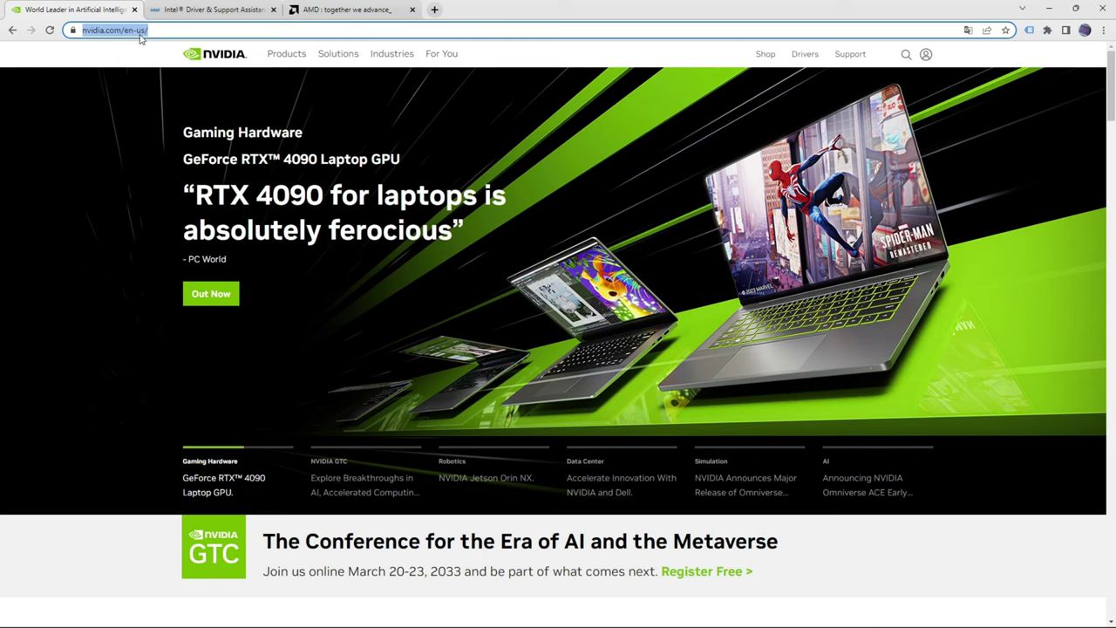
left_click(802, 56)
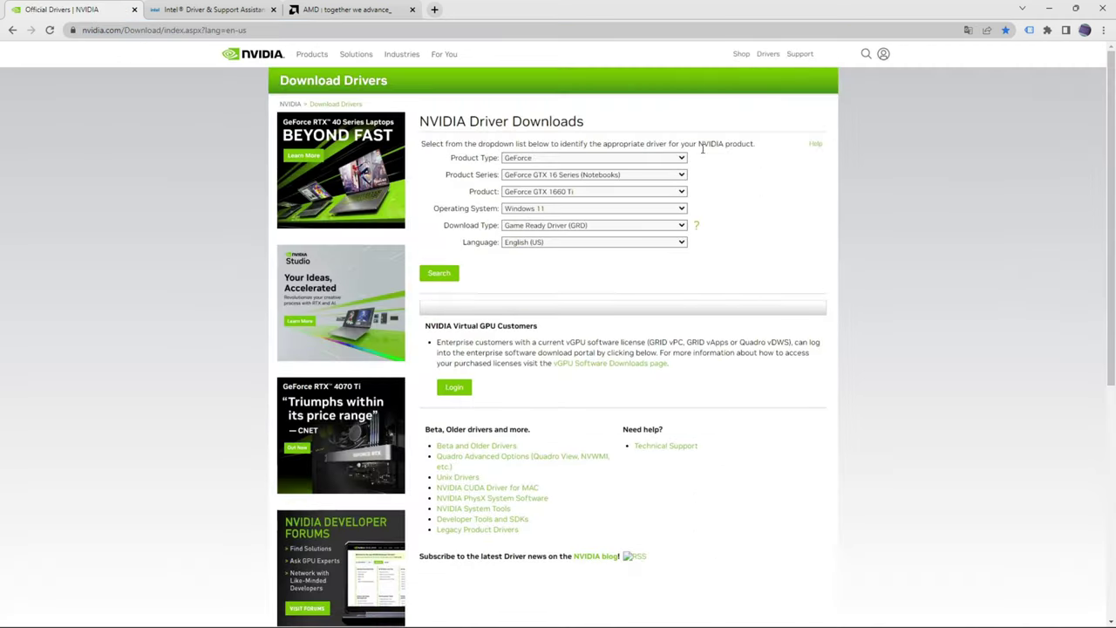
left_click(682, 177)
left_click(682, 176)
left_click(683, 192)
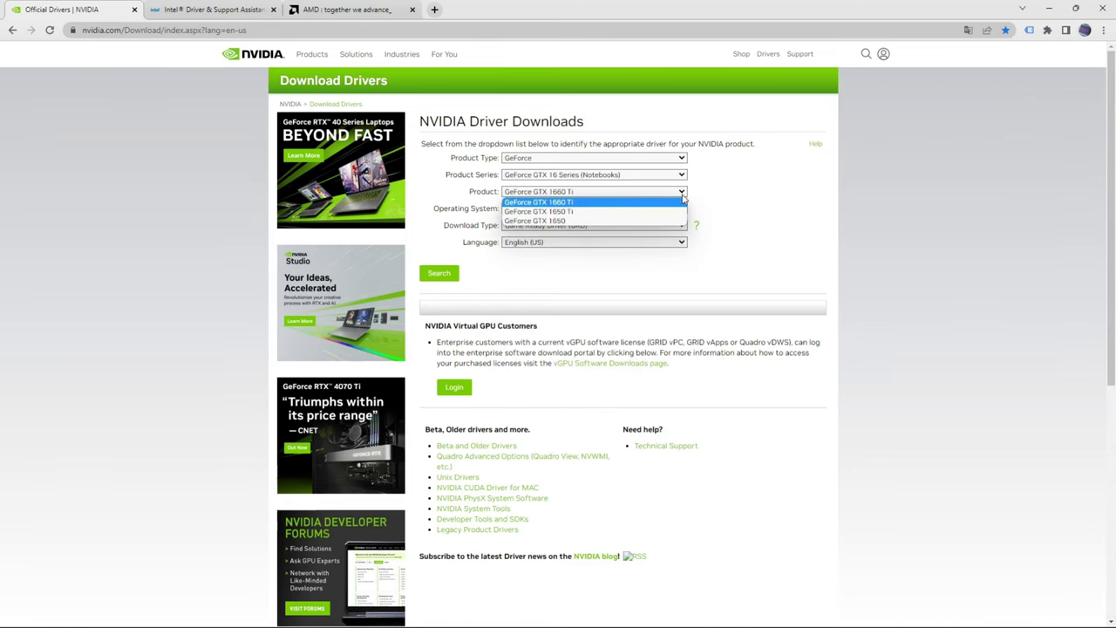
left_click(683, 192)
left_click(683, 210)
left_click(683, 209)
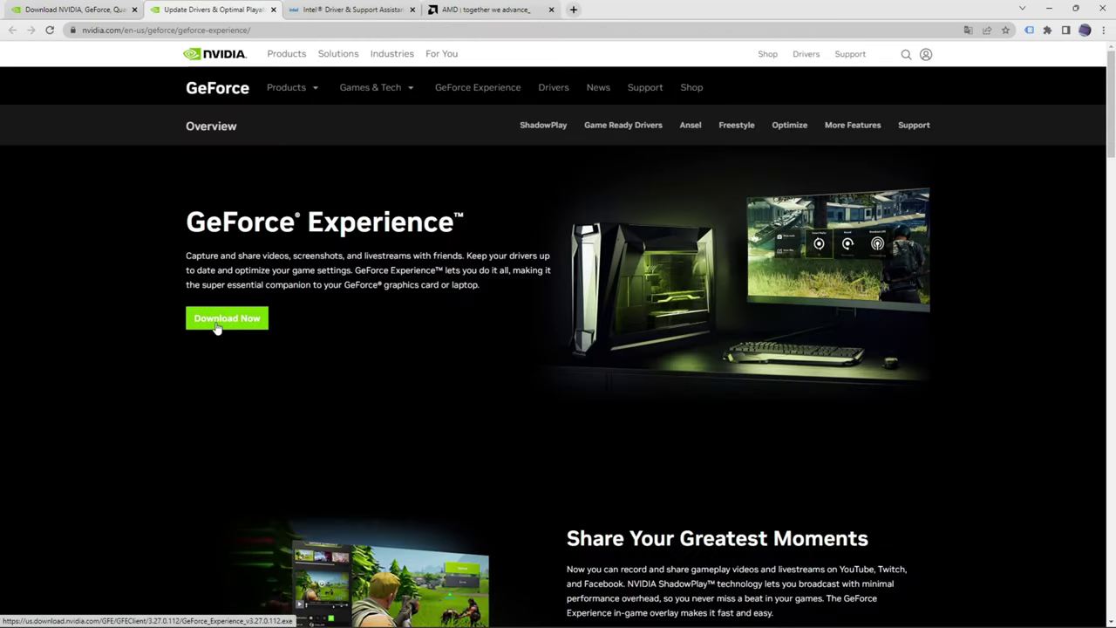
- Download GeForce Experience, run the installer and agree to its terms to install it
left_click(218, 320)
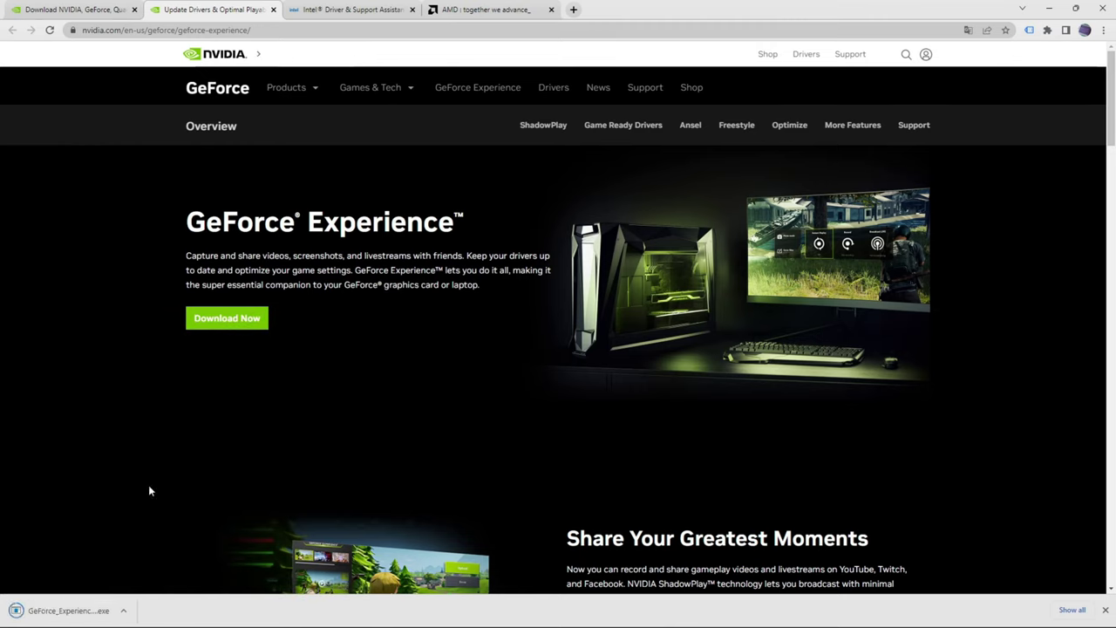
left_click(65, 611)
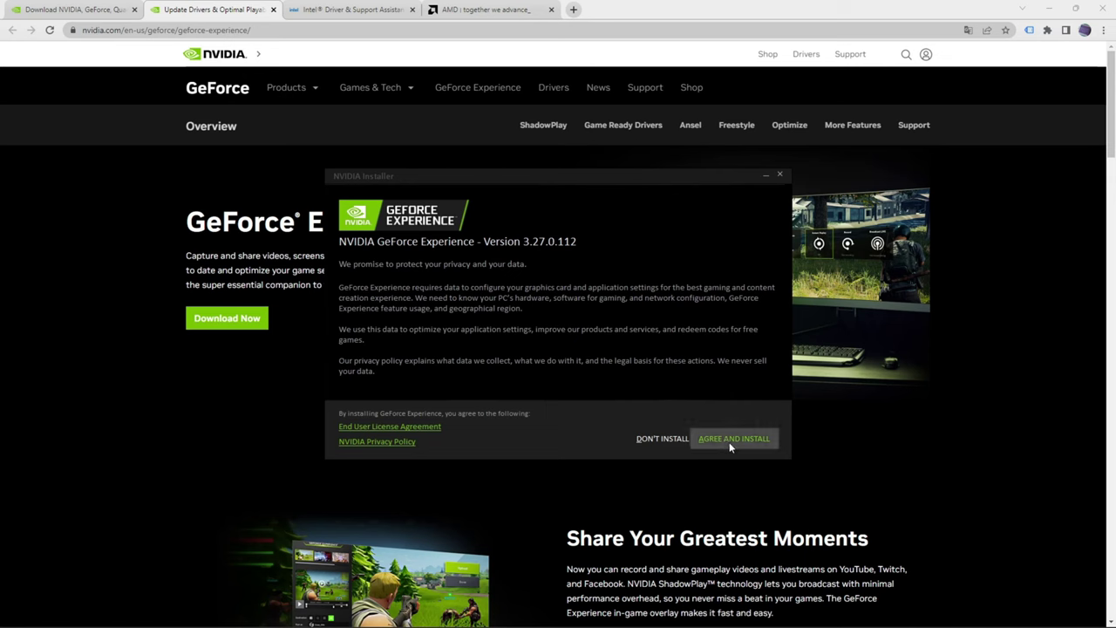
left_click(732, 439)
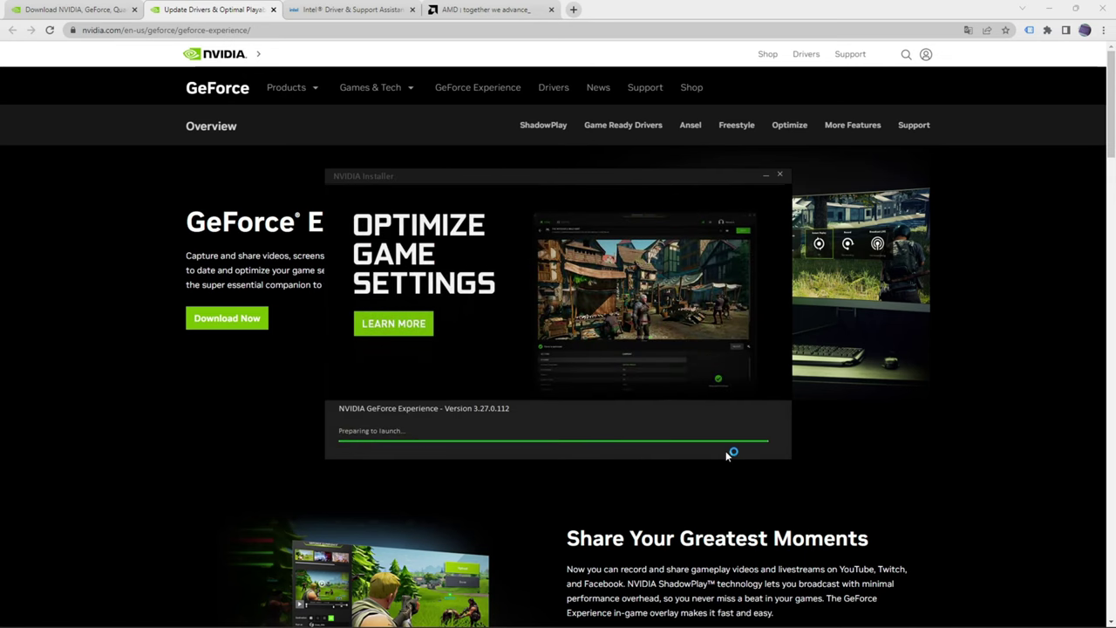
- Download Intel Driver & Support Assistant from the already open Intel support page
left_click(336, 10)
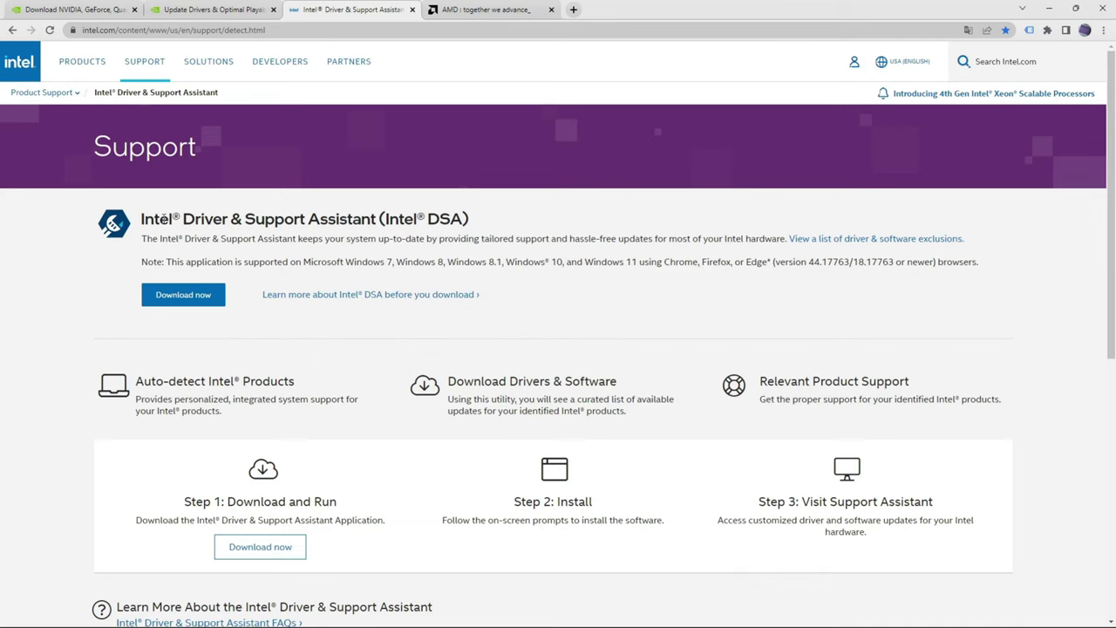
left_click_drag(142, 219, 378, 219)
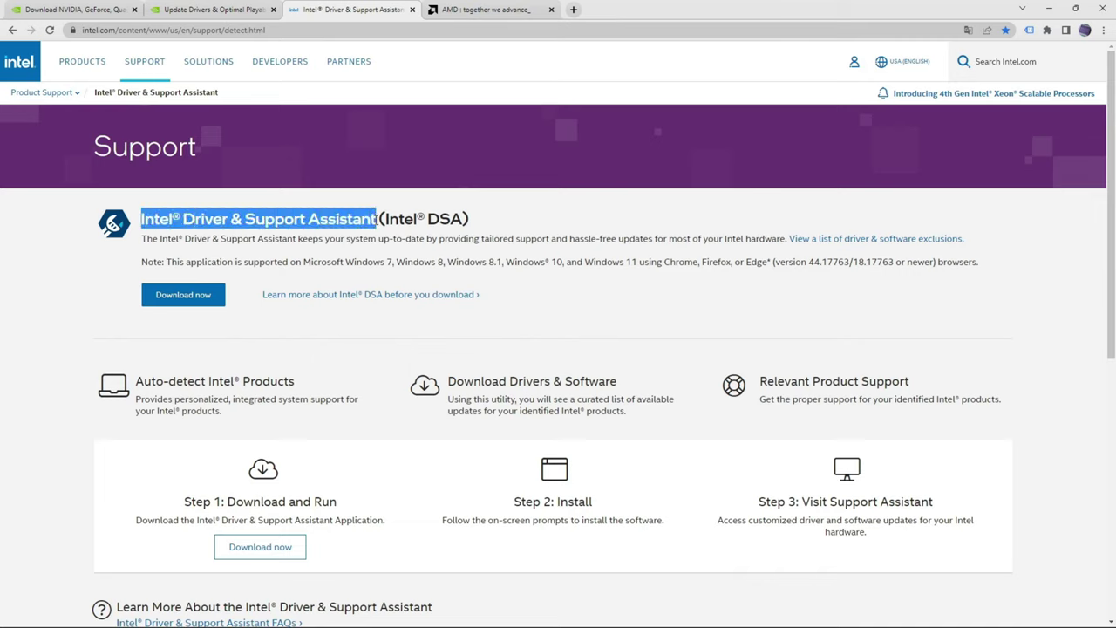
left_click(540, 215)
left_click(183, 297)
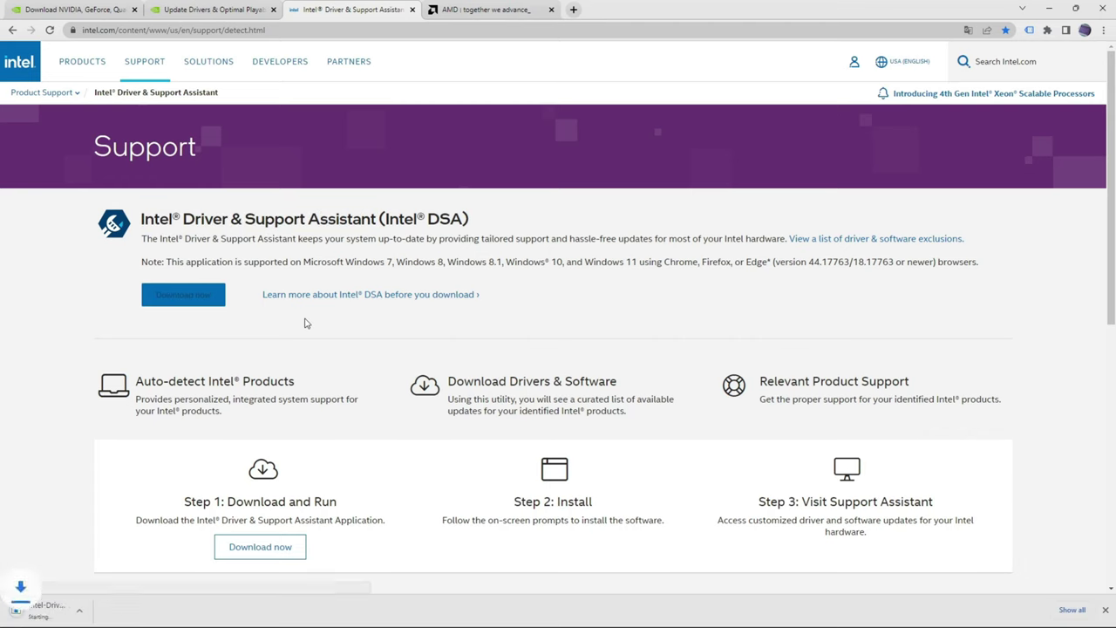
- Run the downloaded Intel Driver & Support Assistant setup, accept the license terms and install it
left_click(61, 611)
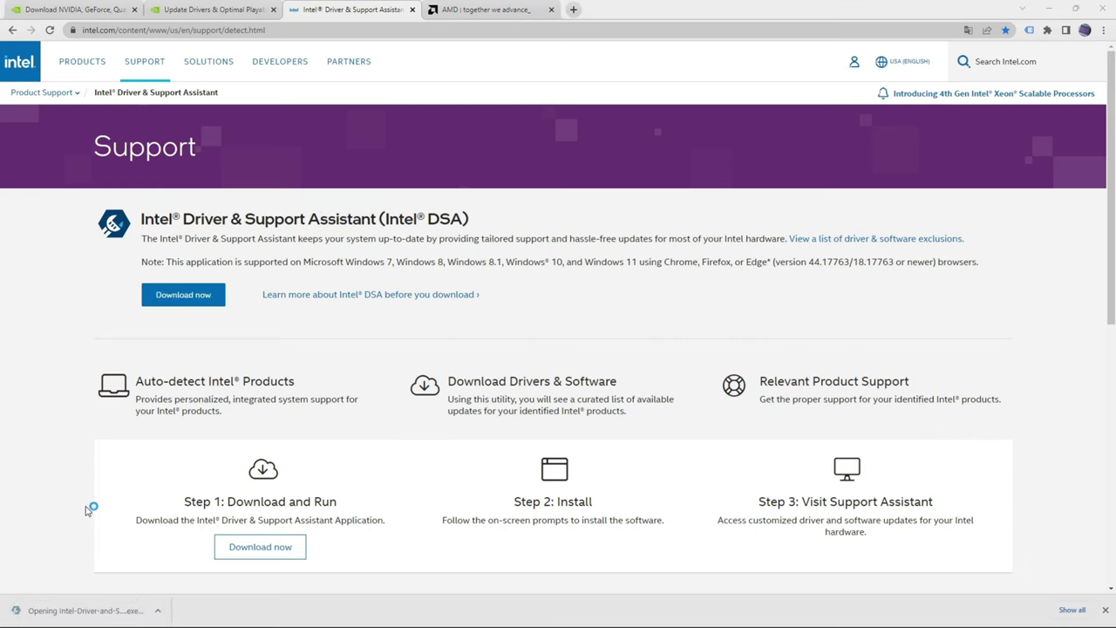
left_click(60, 281)
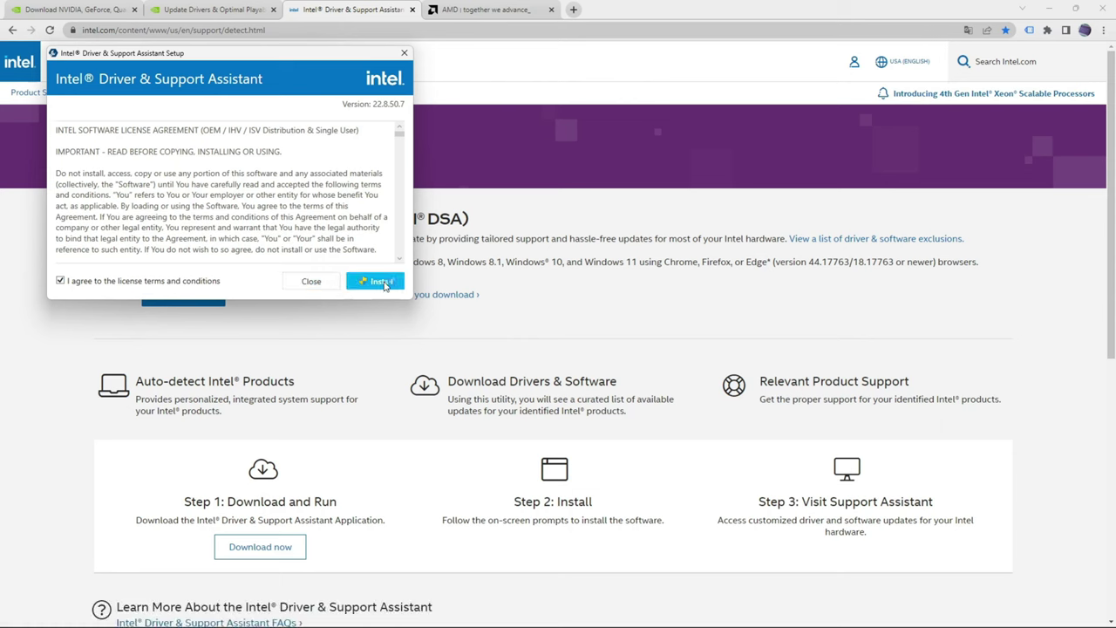
left_click(377, 281)
left_click(384, 283)
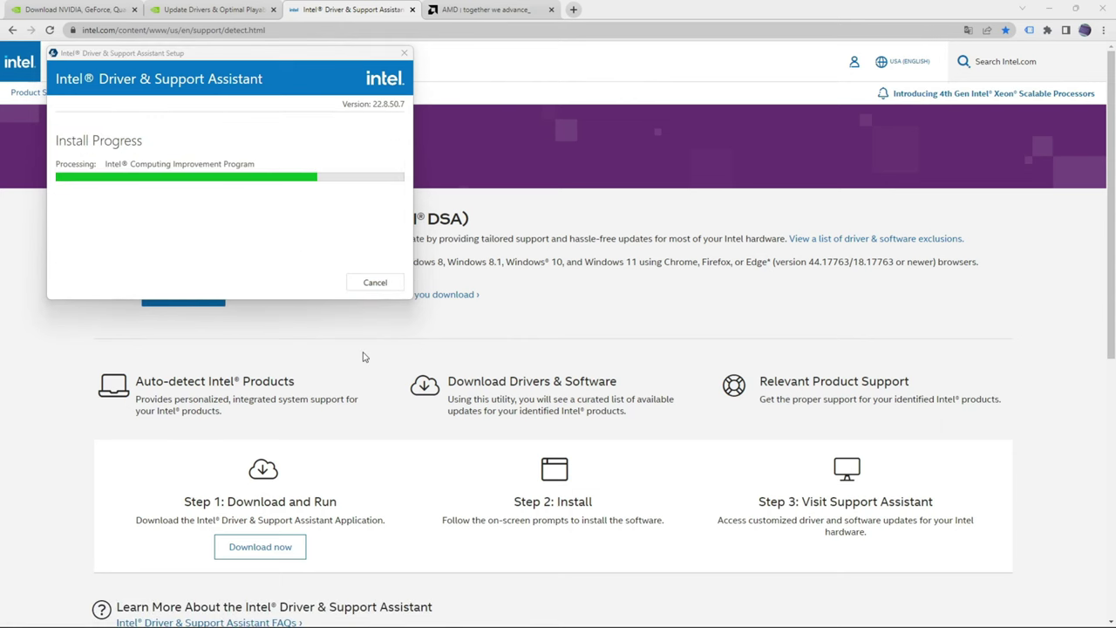
- Launch Intel Driver & Support Assistant and download all available updates, closing its page once the downloads are running
left_click(375, 283)
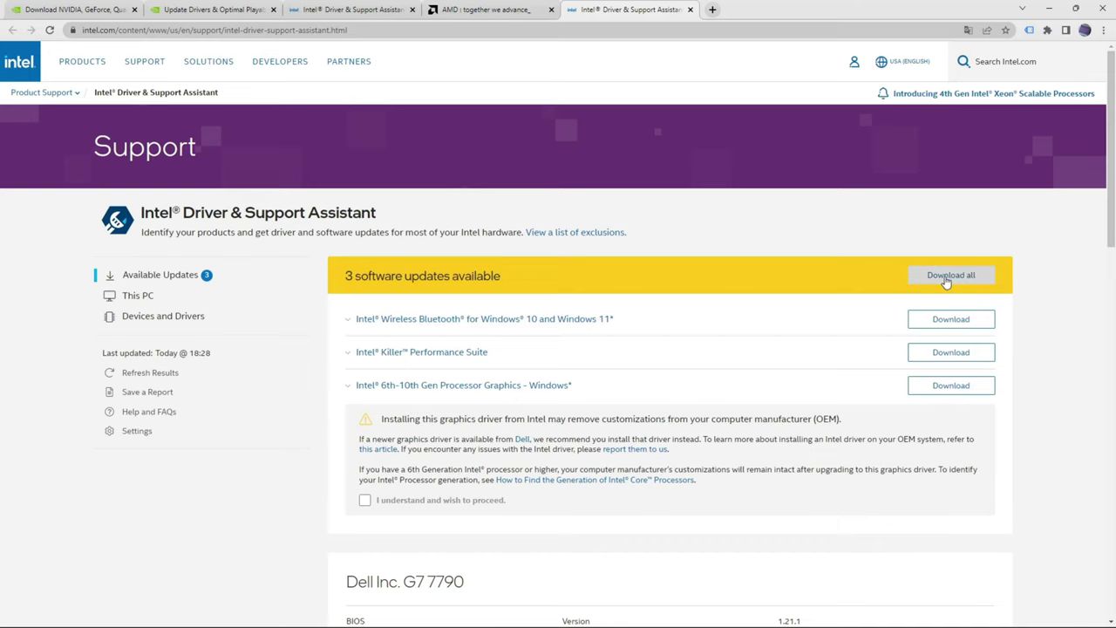
left_click(947, 276)
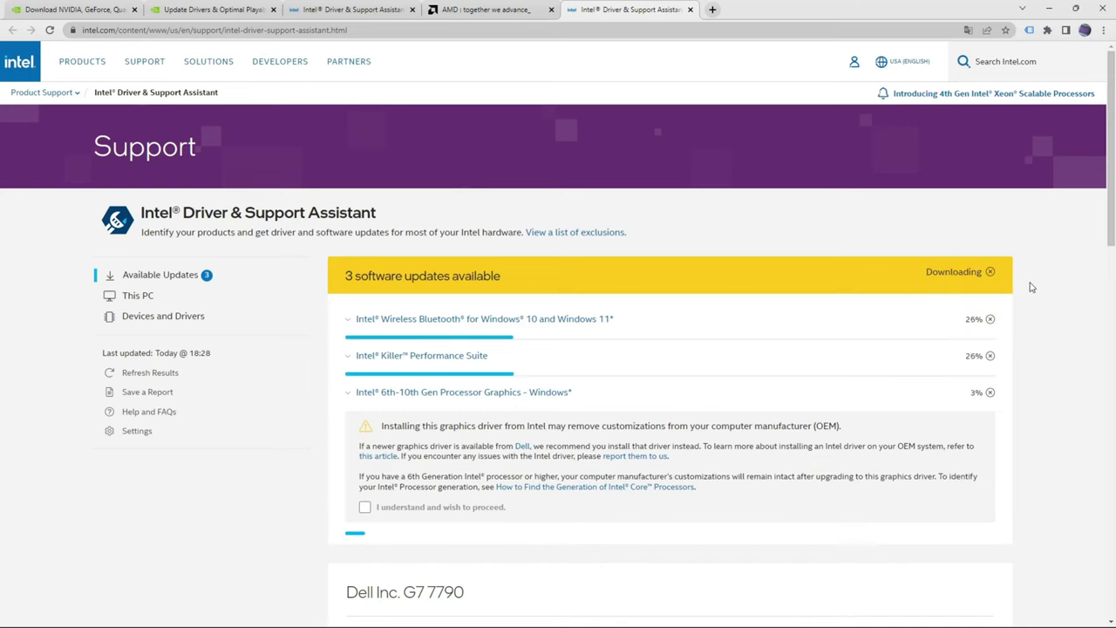
key("ctrl+w")
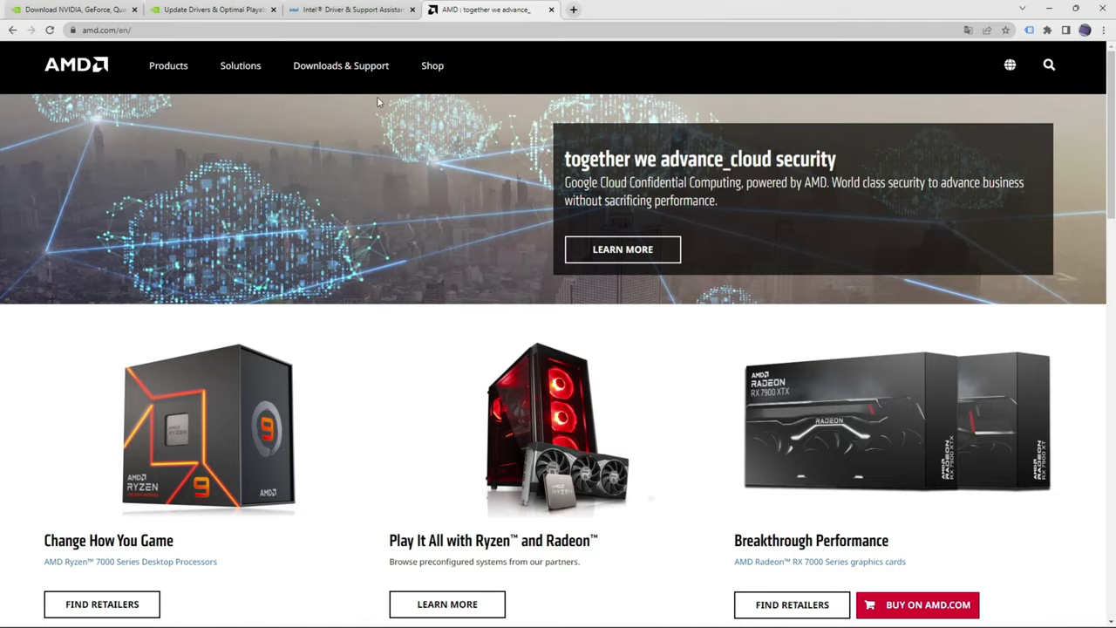
- Open the Drivers page for Radeon Graphics & AMD Chipsets on the AMD website
left_click(138, 29)
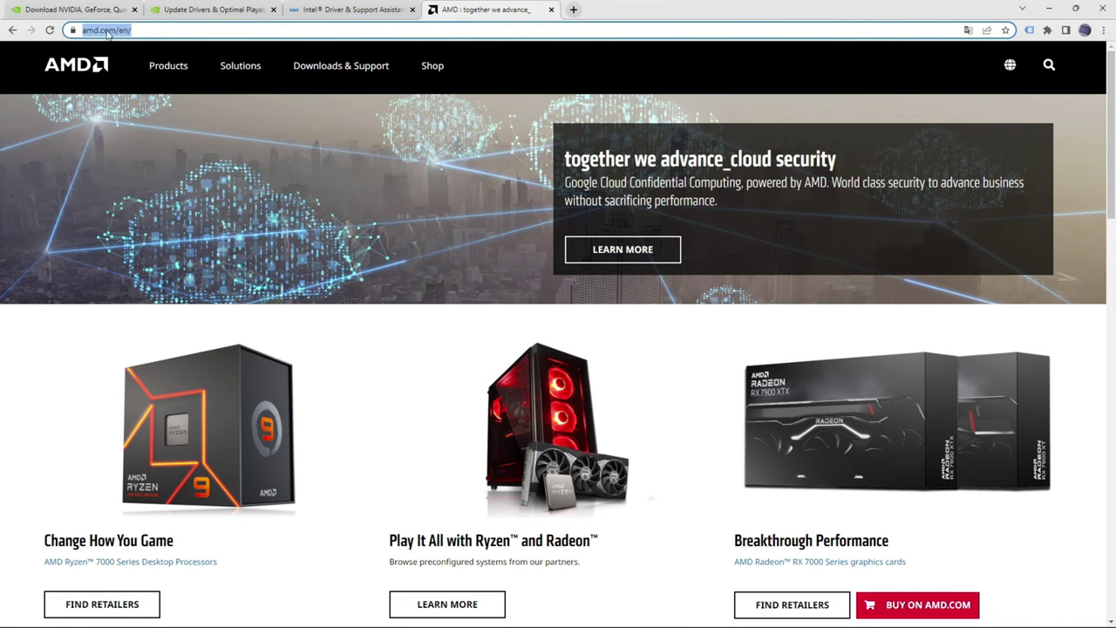
left_click(331, 76)
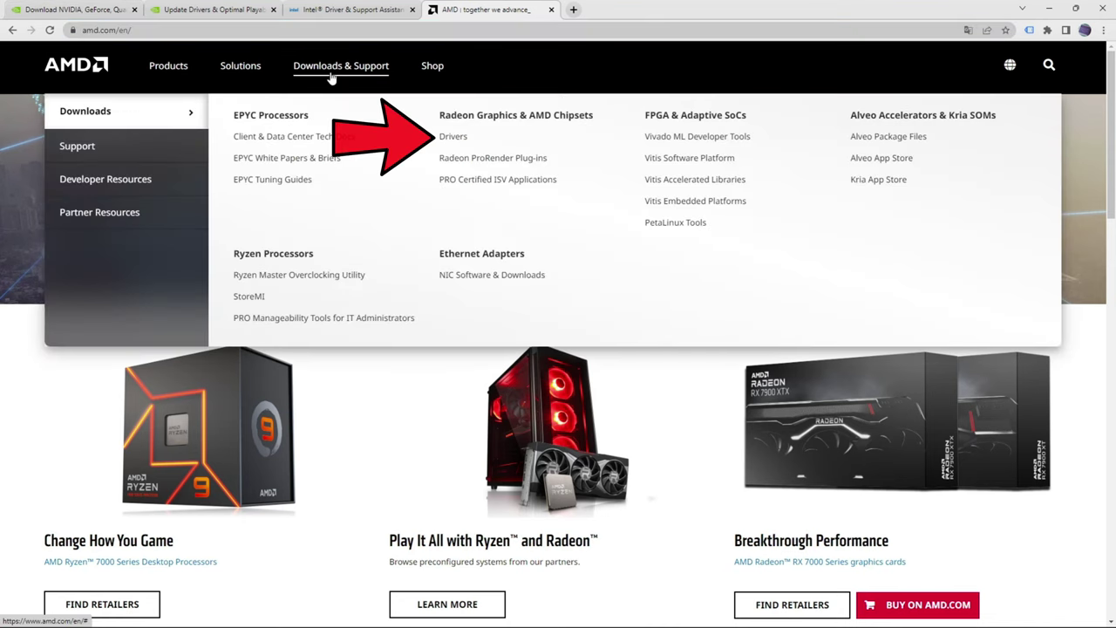
left_click(451, 138)
- Select Graphics, AMD Radeon RX 7000 Series, RX 7900 Series and RX 7900 XTX in the AMD product list
scroll(636, 434, "down", 2)
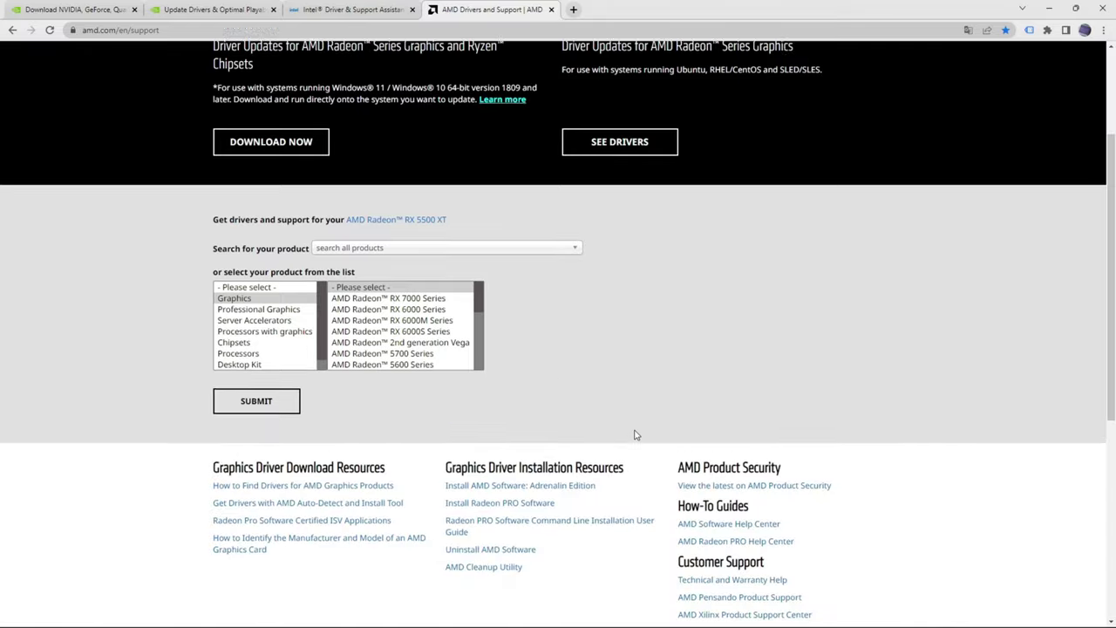
left_click(300, 296)
left_click(430, 297)
left_click(543, 295)
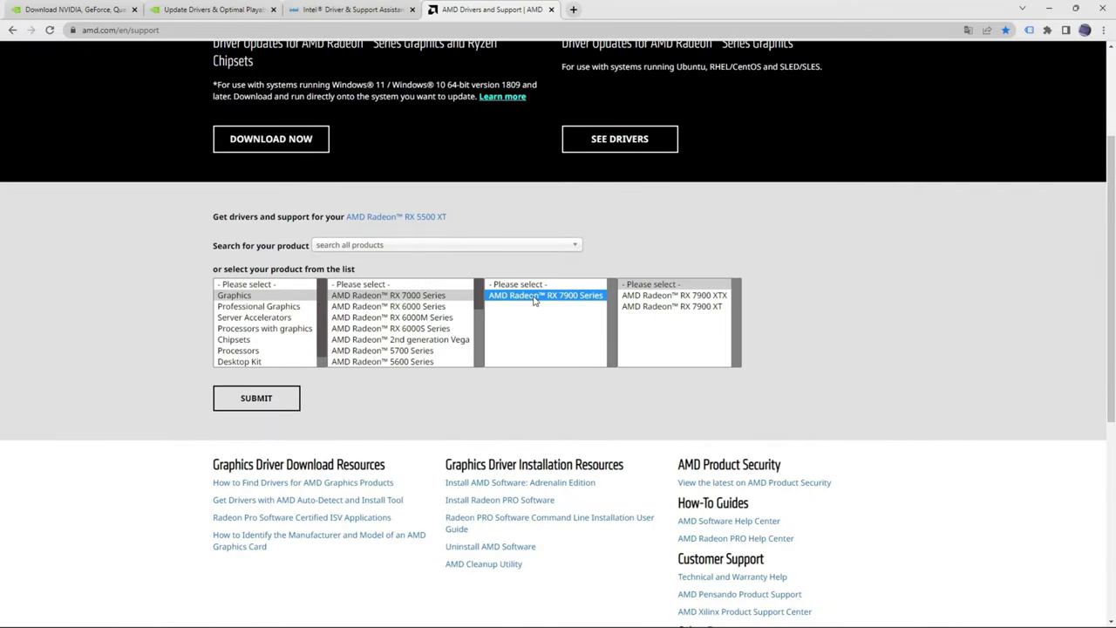
left_click(668, 296)
- Select Chipsets, Laptop Chipsets and AMD Ryzen and Athlon Mobile (Chipset) in the AMD product list
left_click(234, 340)
left_click(362, 294)
left_click(518, 295)
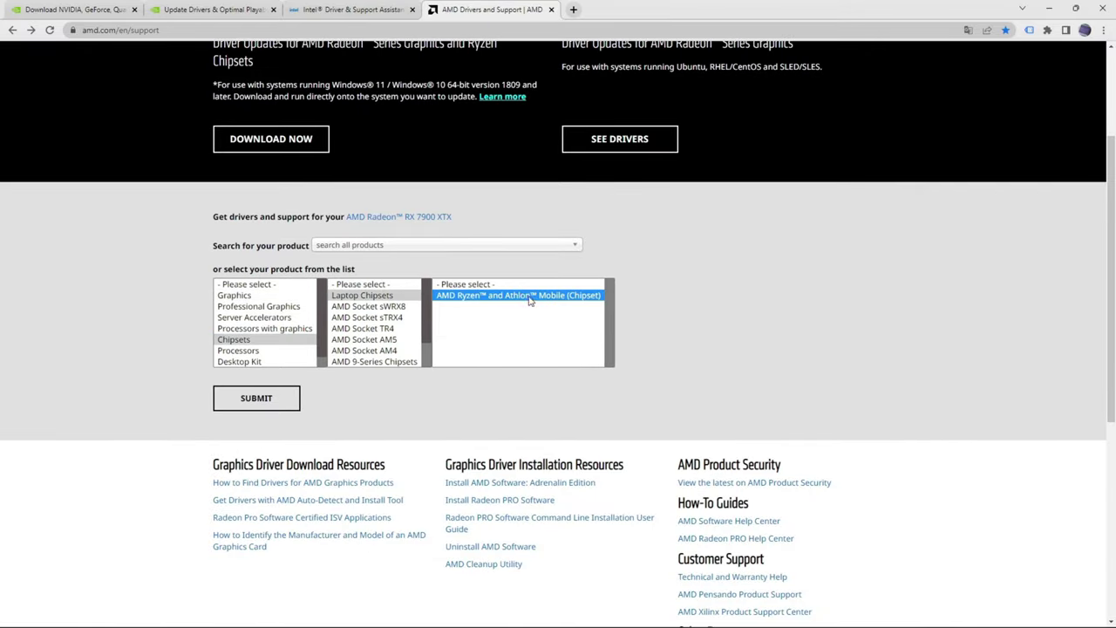
- Open the article on getting drivers with the AMD Auto-Detect and Install Tool and look through its download and setup instructions
left_click(296, 502)
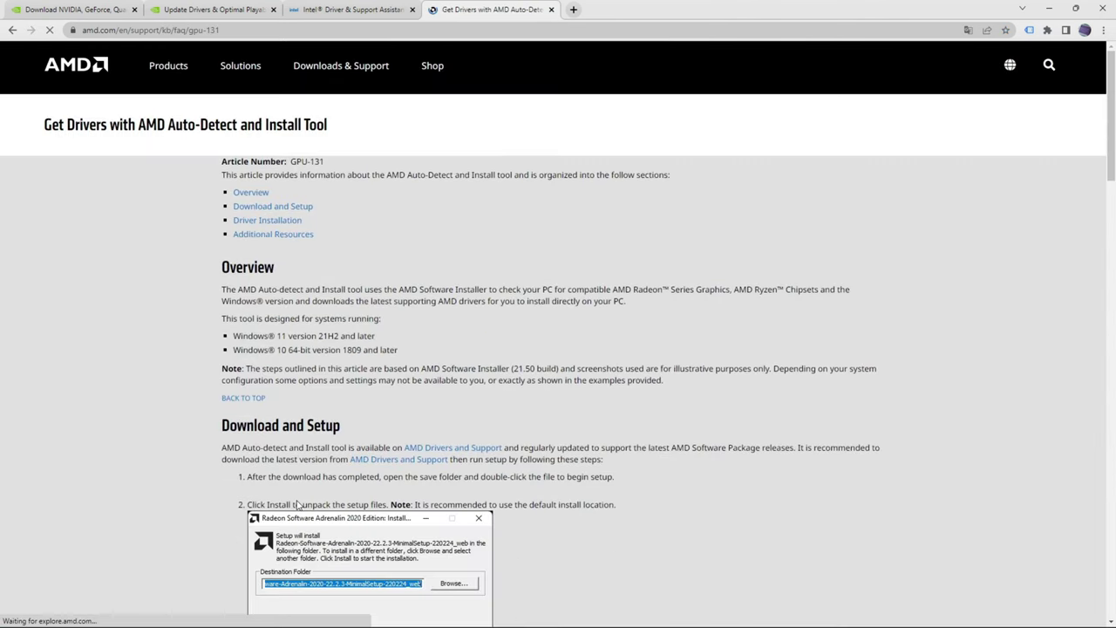
scroll(297, 502, "down", 5)
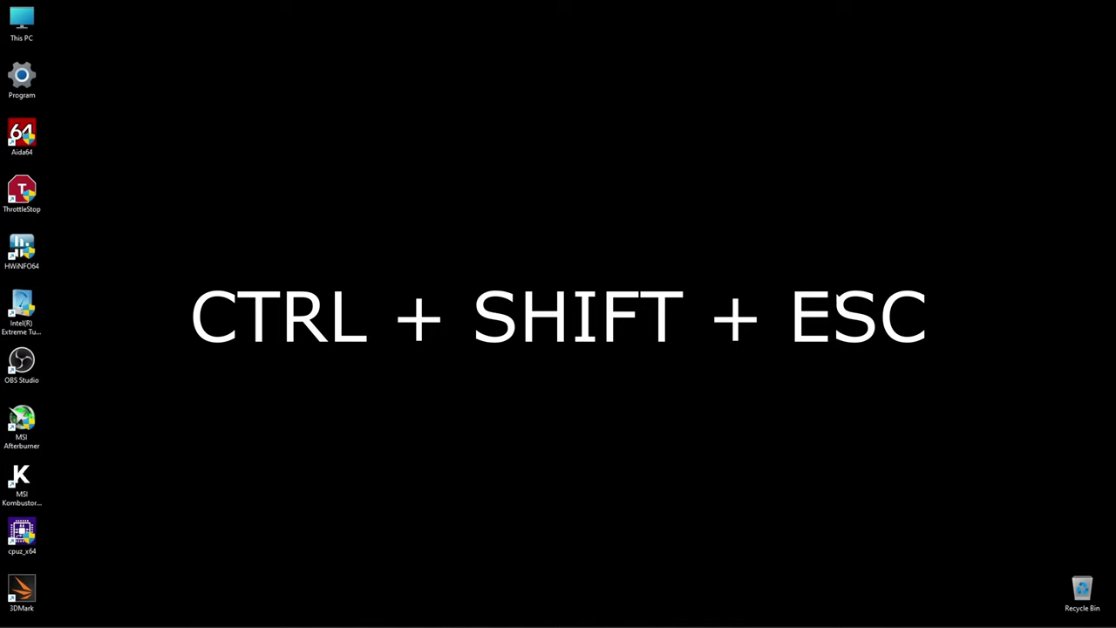
- Open Task Manager
key("ctrl+shift+Escape")
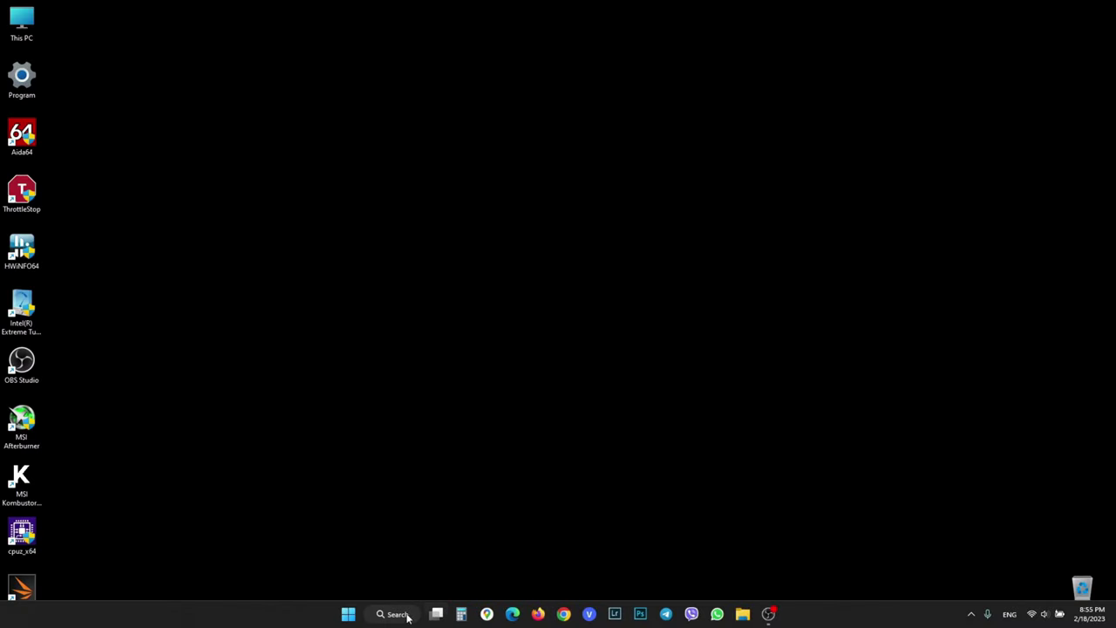
- Search Windows for "windows security" and open the Windows Security app
left_click(408, 617)
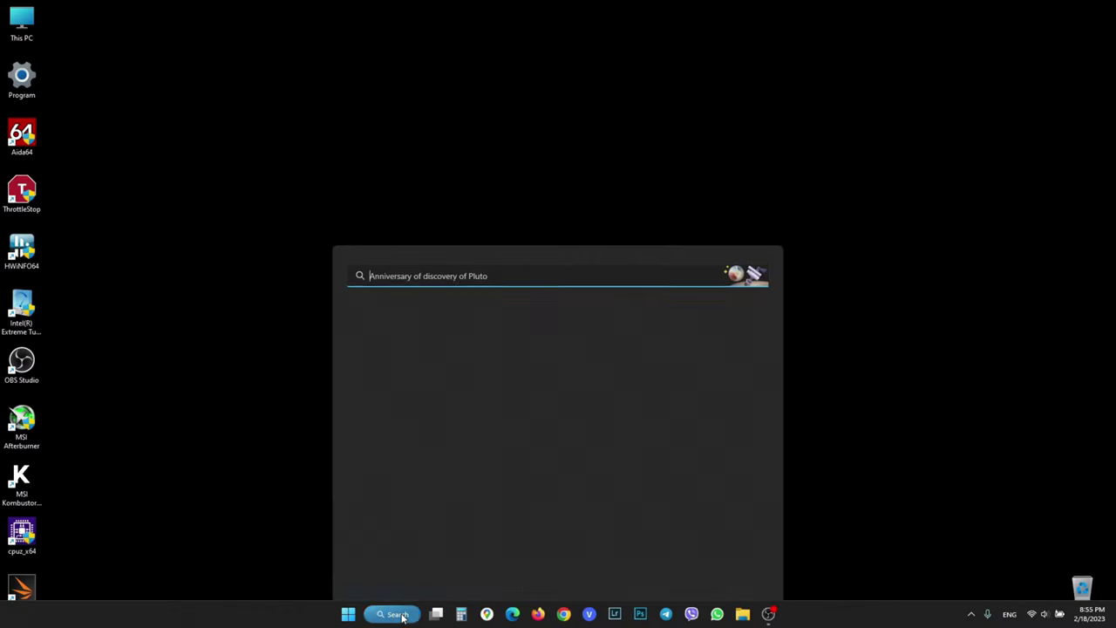
type("windows s")
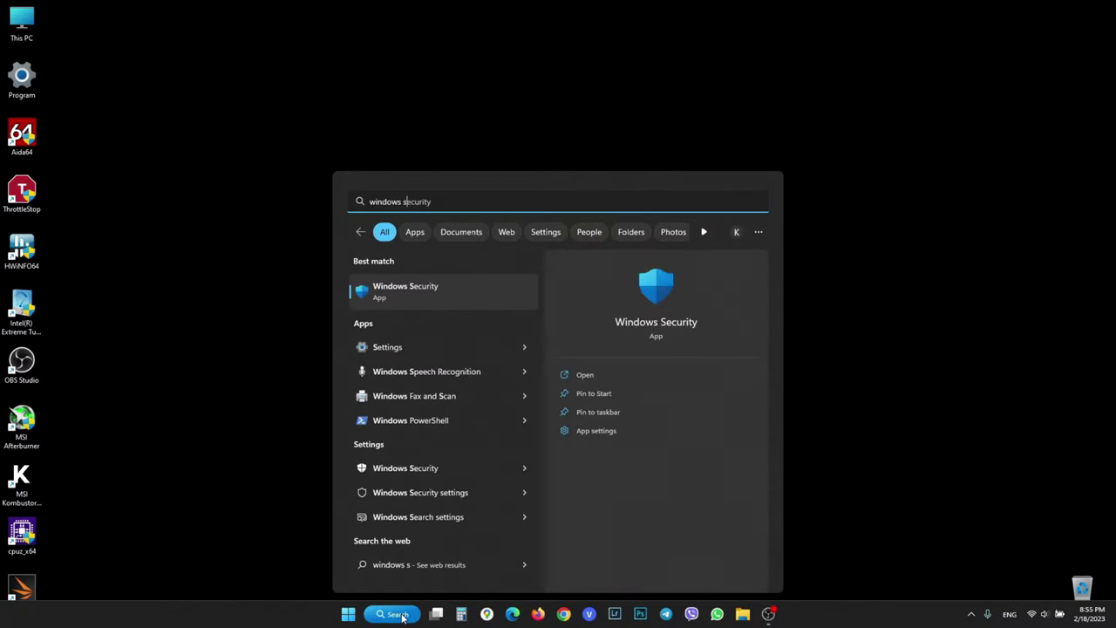
type("ecurity")
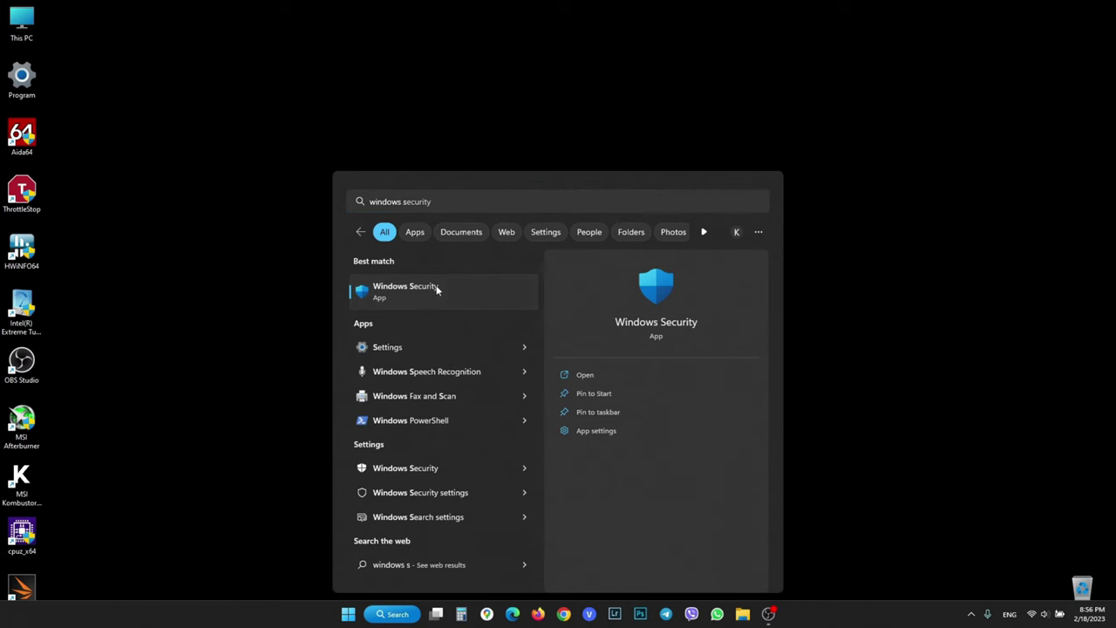
left_click(436, 288)
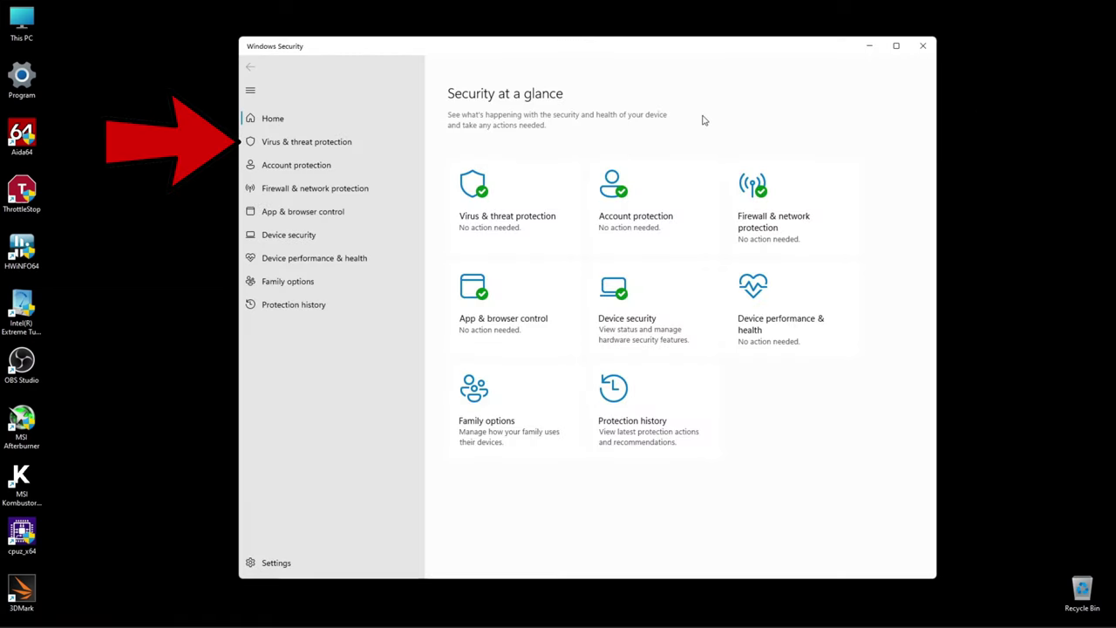
- Update the security intelligence through the protection updates of Virus & threat protection
left_click(328, 146)
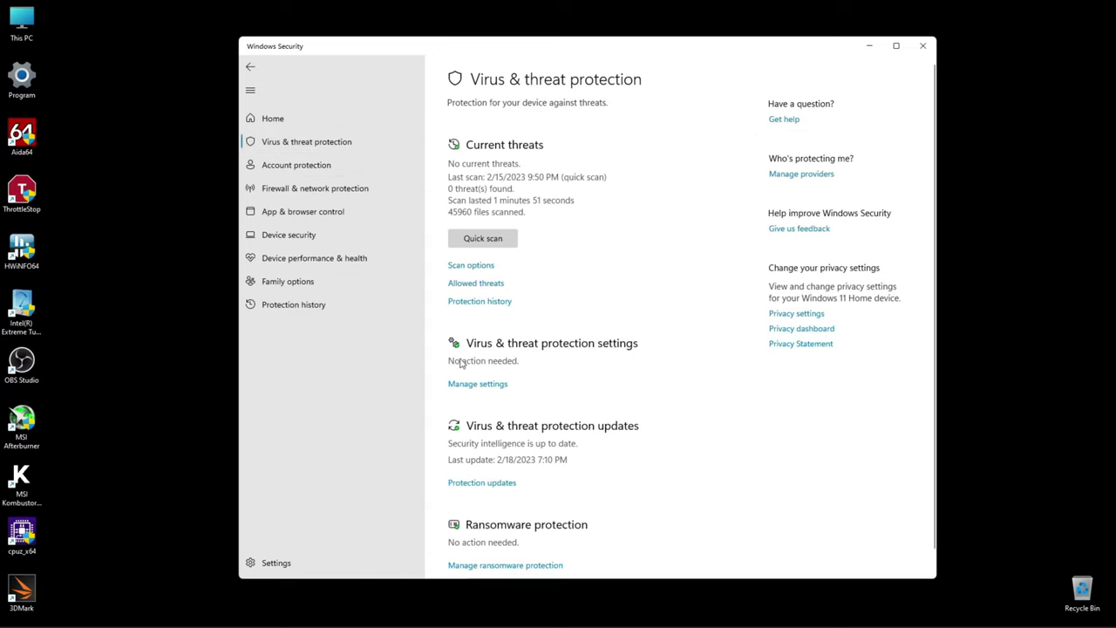
left_click(488, 487)
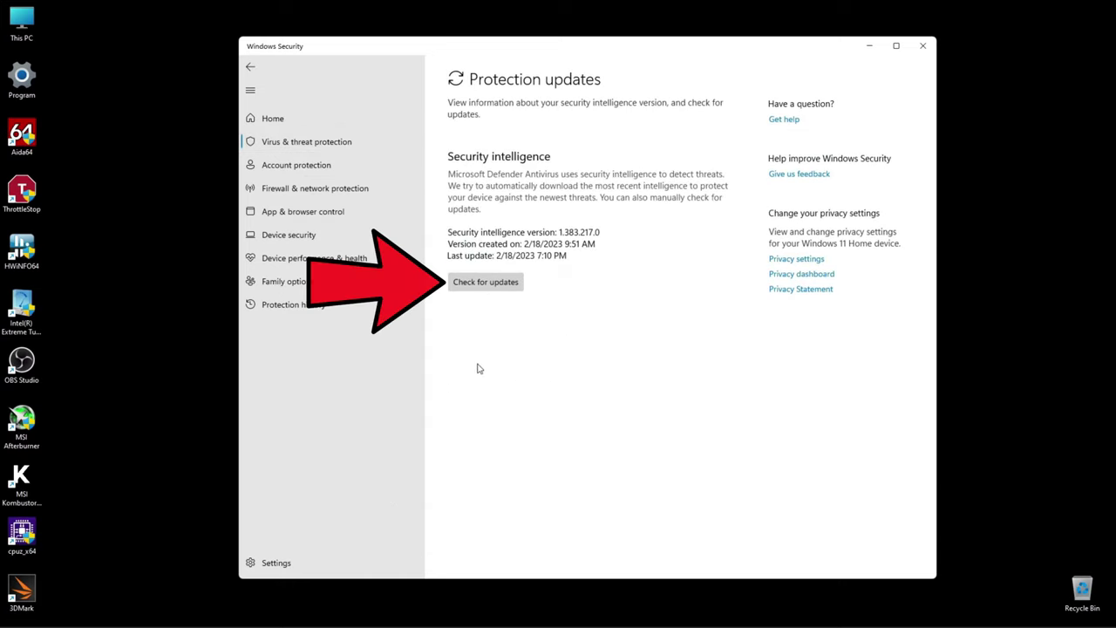
left_click(485, 283)
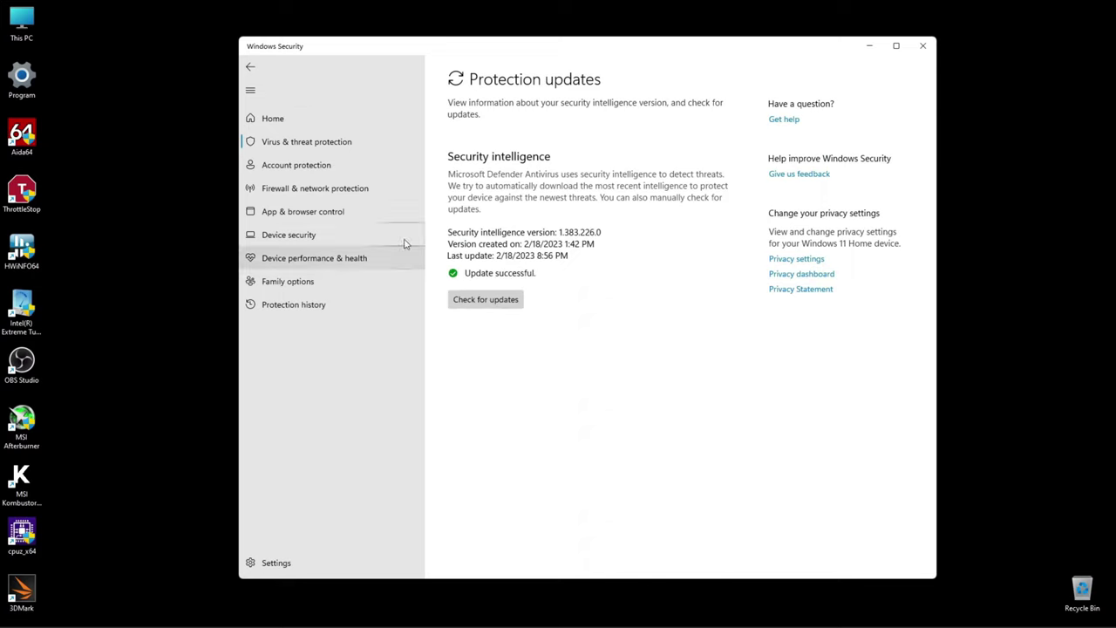
- Start a Microsoft Defender Antivirus (offline scan) from the scan options of Virus & threat protection
left_click(300, 145)
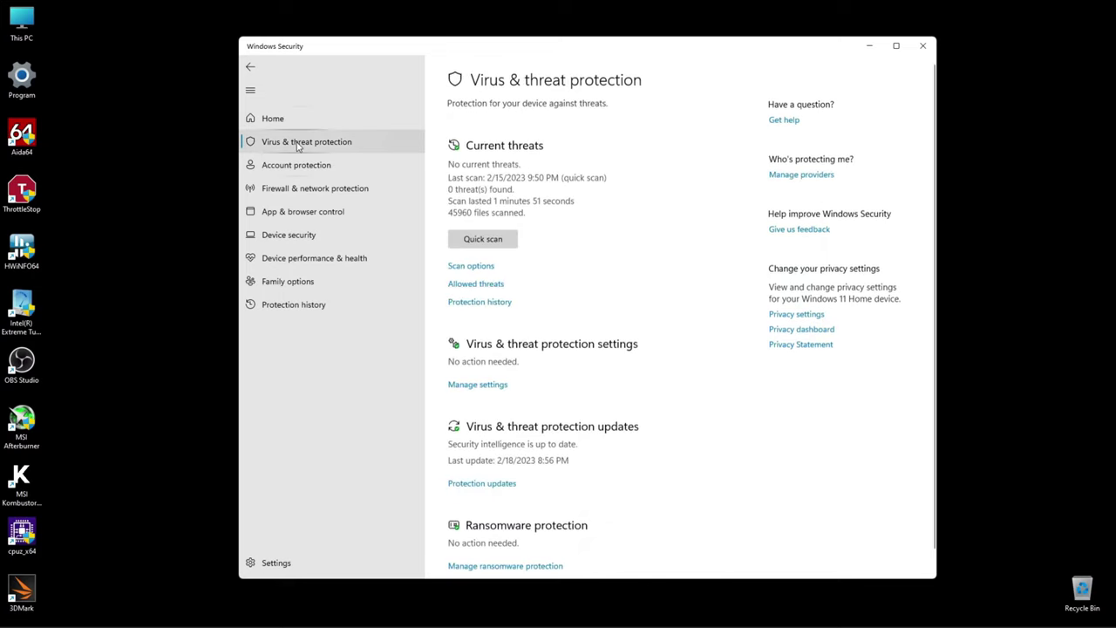
left_click(471, 266)
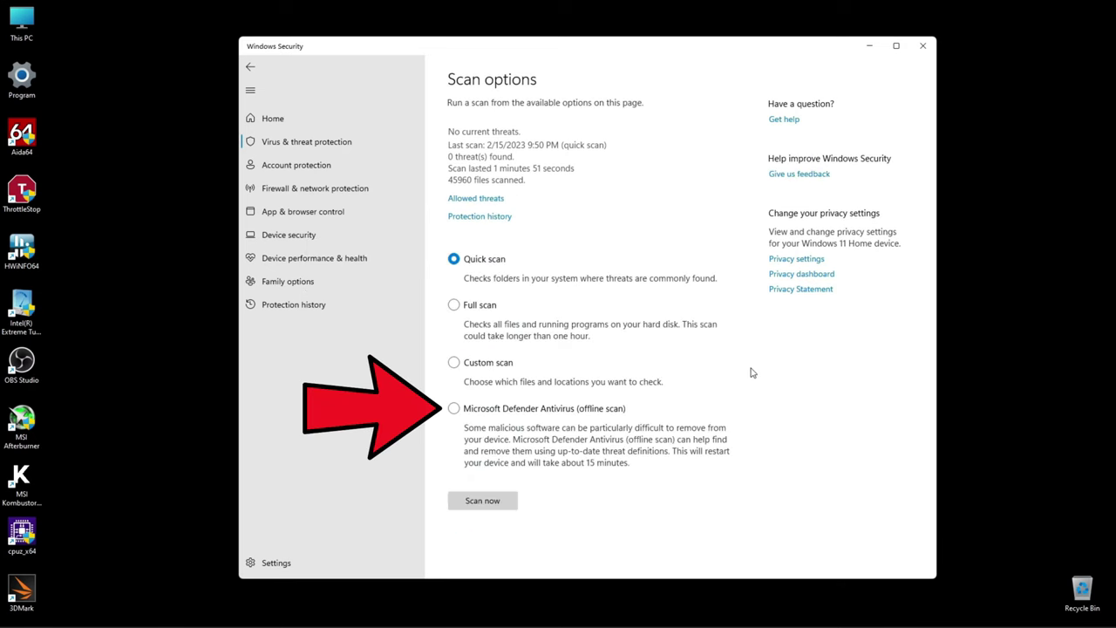
left_click(454, 409)
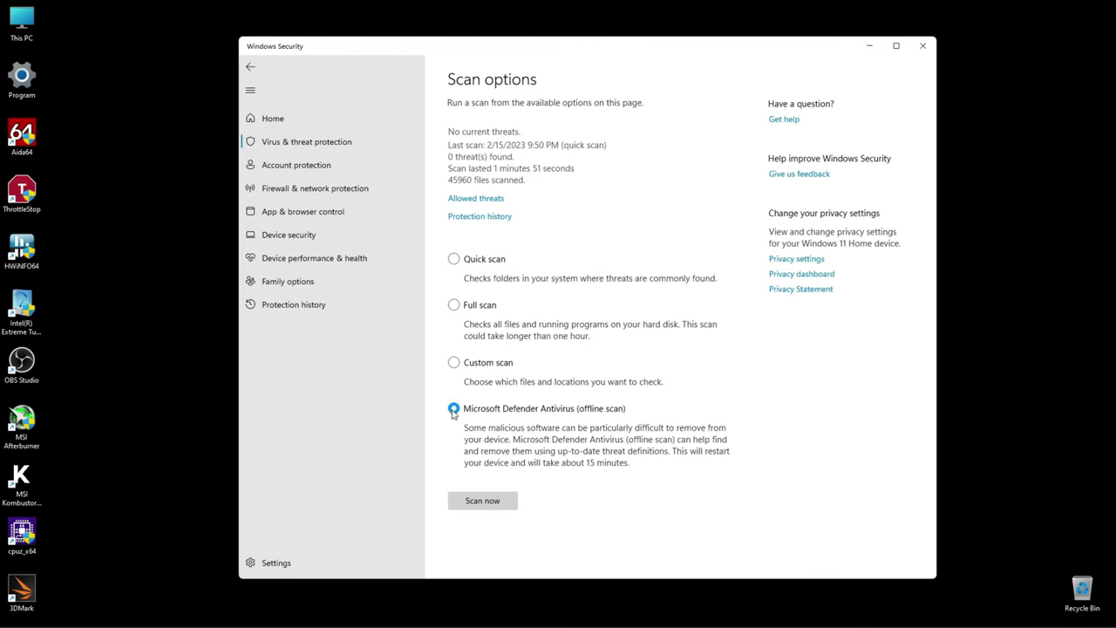
left_click(481, 501)
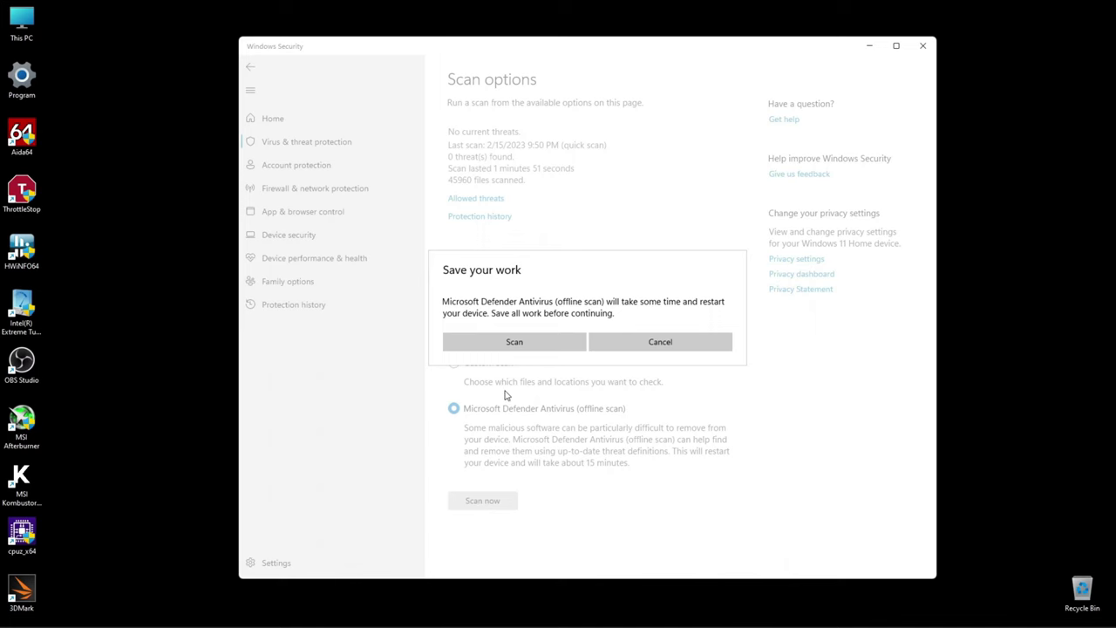
left_click(517, 345)
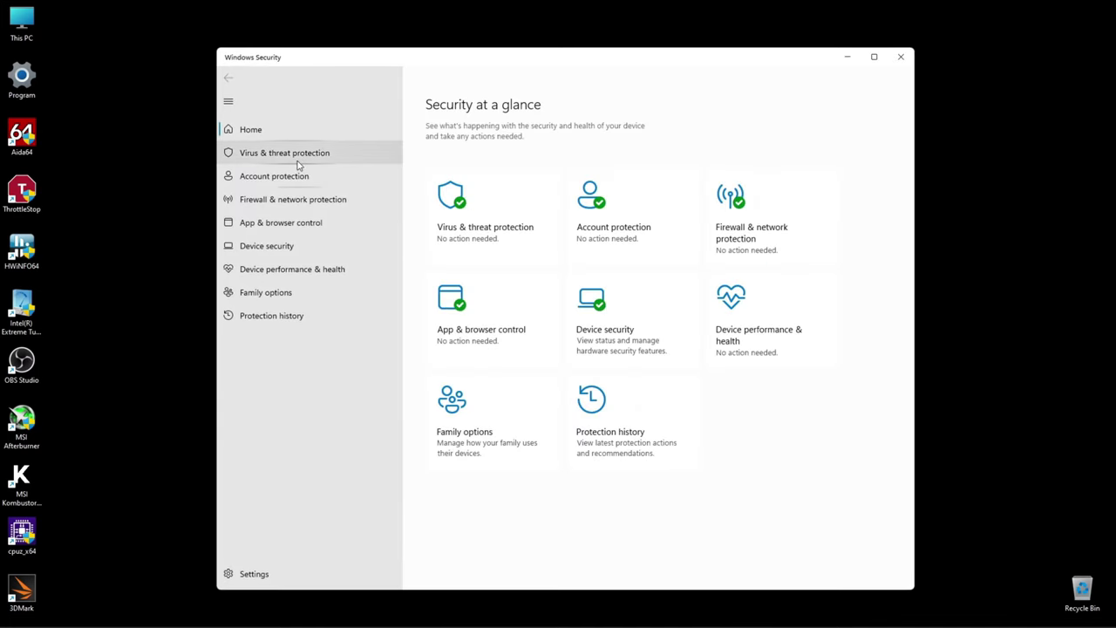
- Review the protection history under Virus & threat protection, closing Windows Security when done
left_click(298, 164)
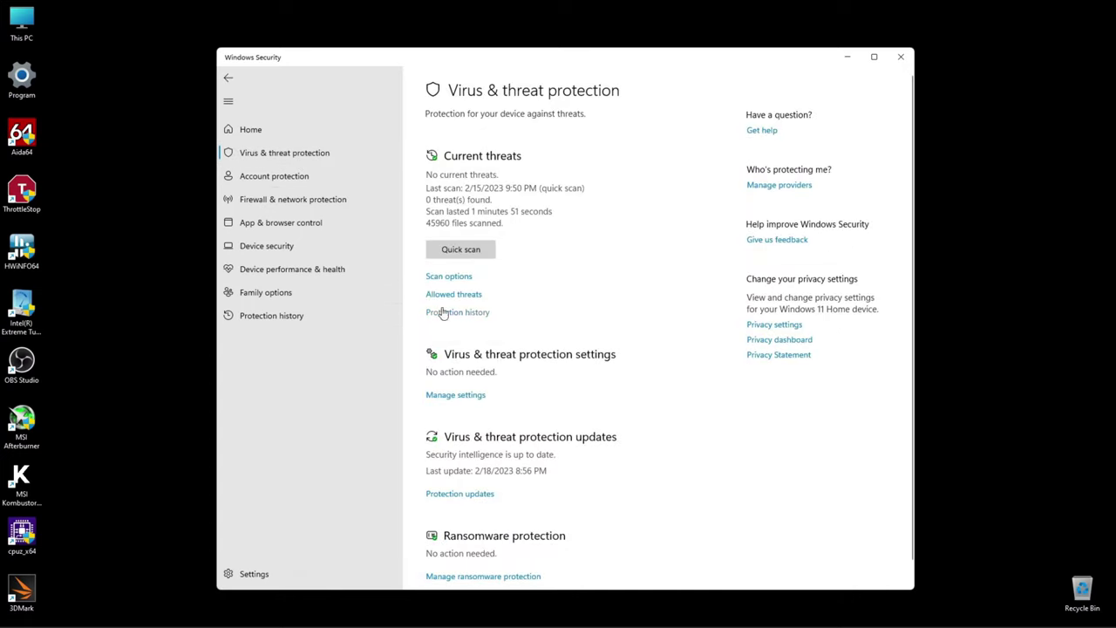
left_click(457, 316)
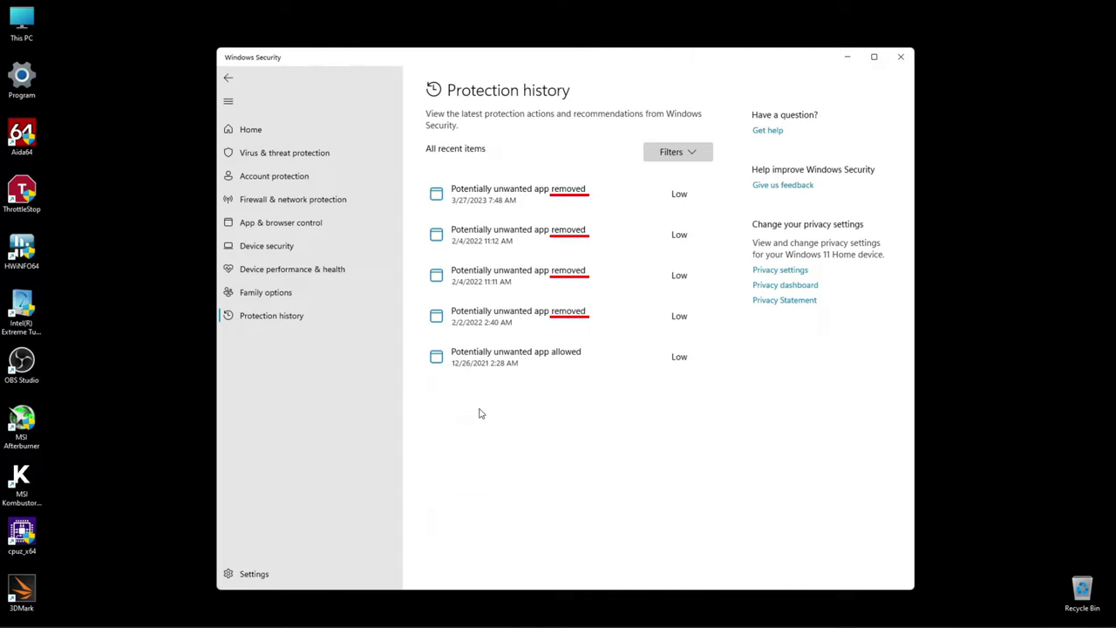
left_click(902, 58)
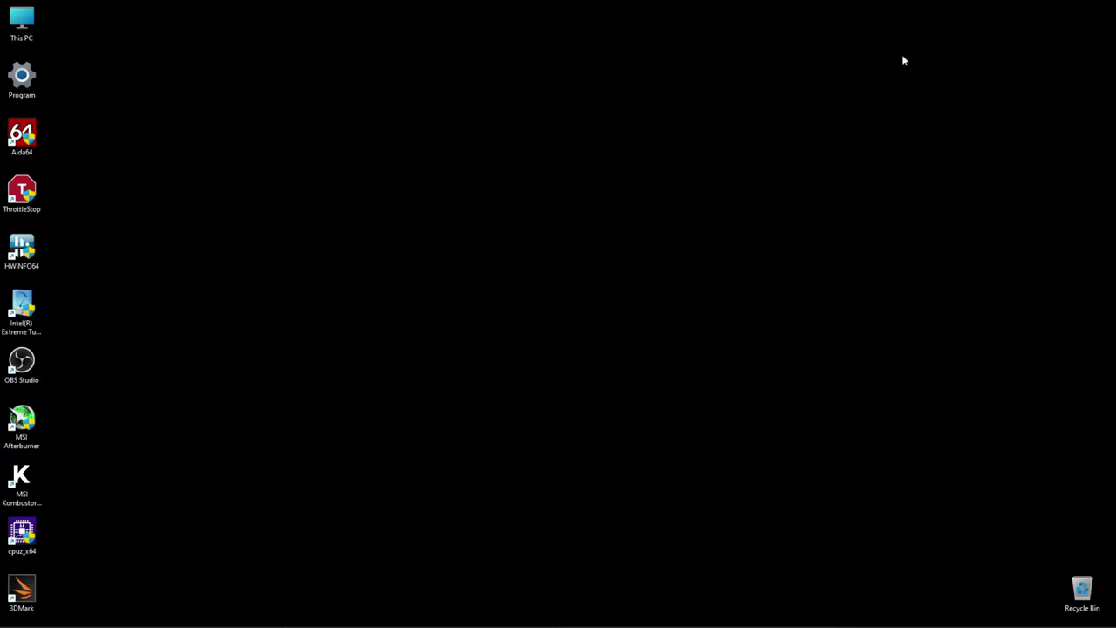
- Bring up Task Manager from the empty desktop
key("ctrl+shift+Escape")
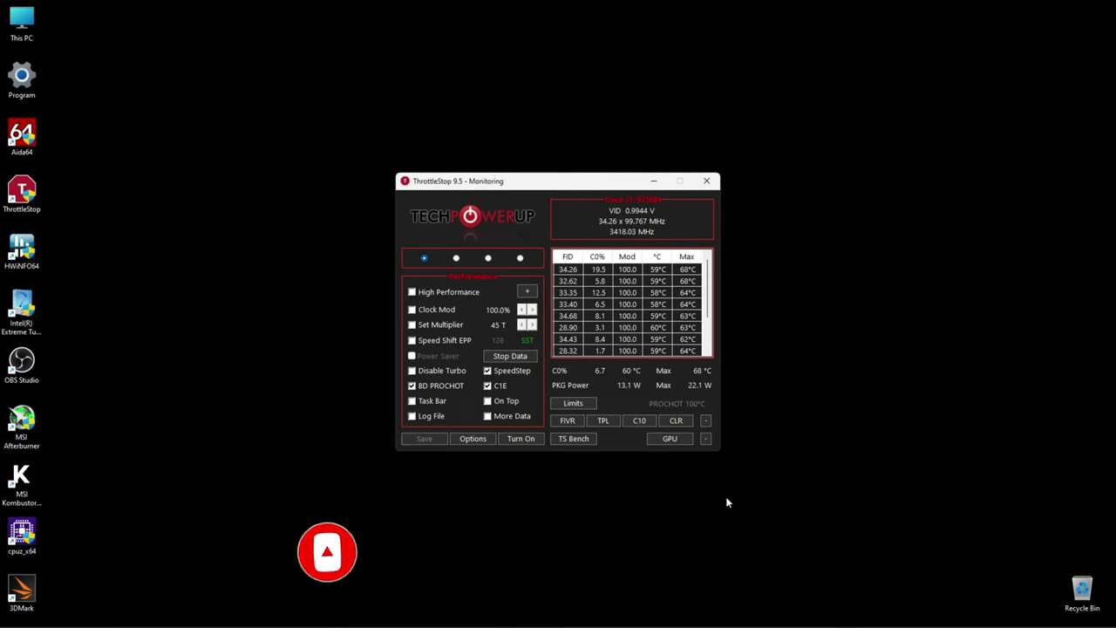
- In ThrottleStop's FIVR control, unlock the adjustable voltage for CPU Core and set its offset to -49.8 mV
left_click(569, 421)
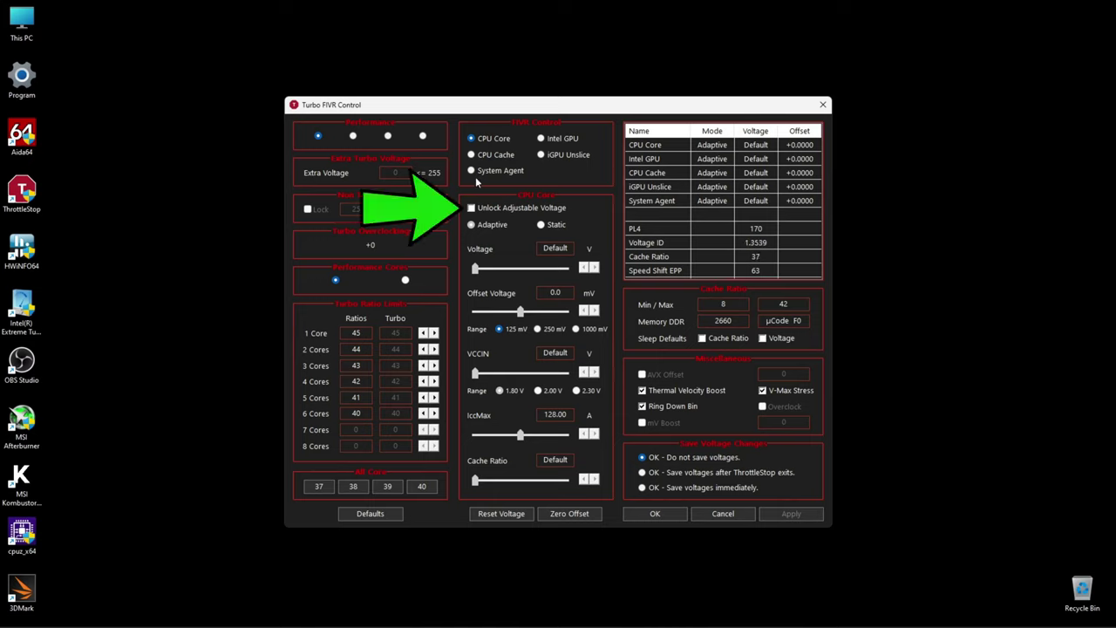
left_click(472, 208)
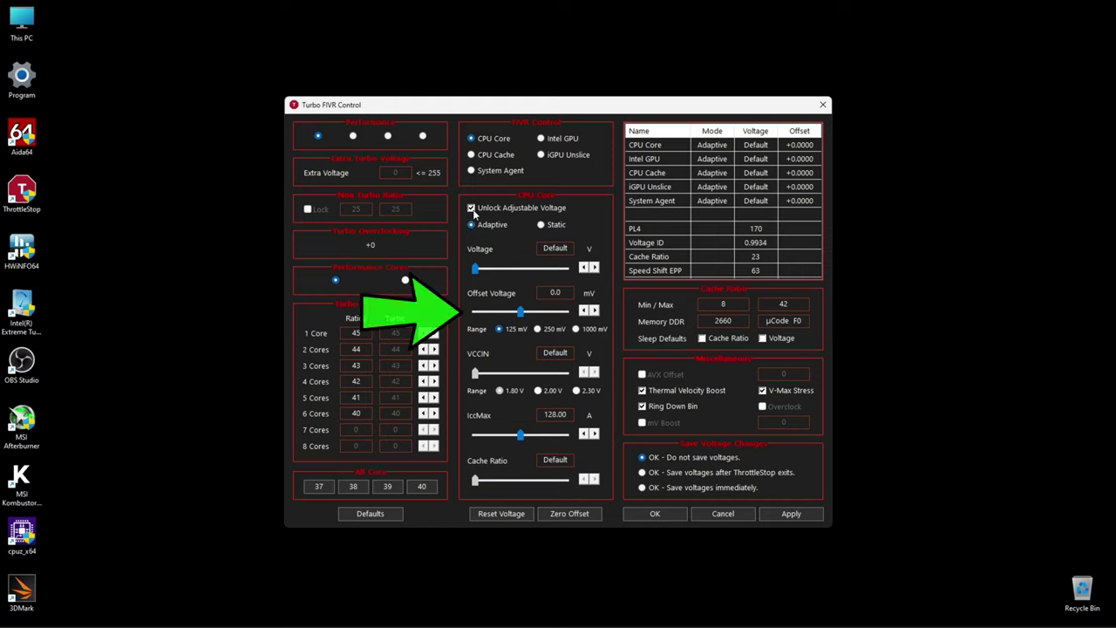
left_click_drag(521, 314, 503, 316)
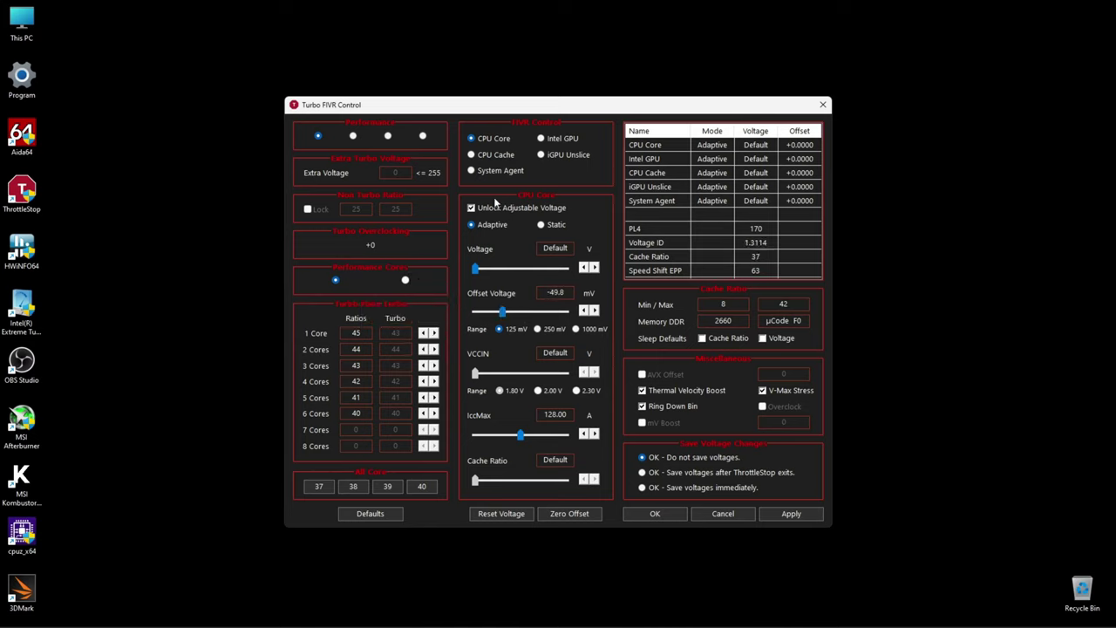
- Unlock the CPU Cache voltage, set its offset to -49.8 mV and confirm with voltages saved immediately
left_click(470, 155)
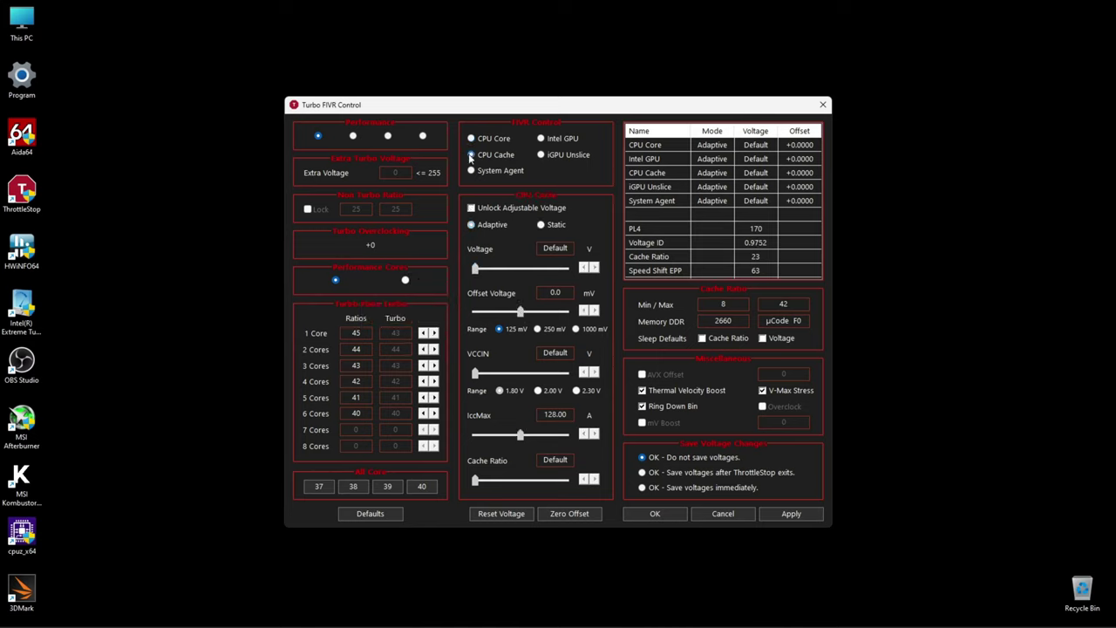
left_click(472, 208)
left_click_drag(522, 316, 504, 318)
left_click(644, 489)
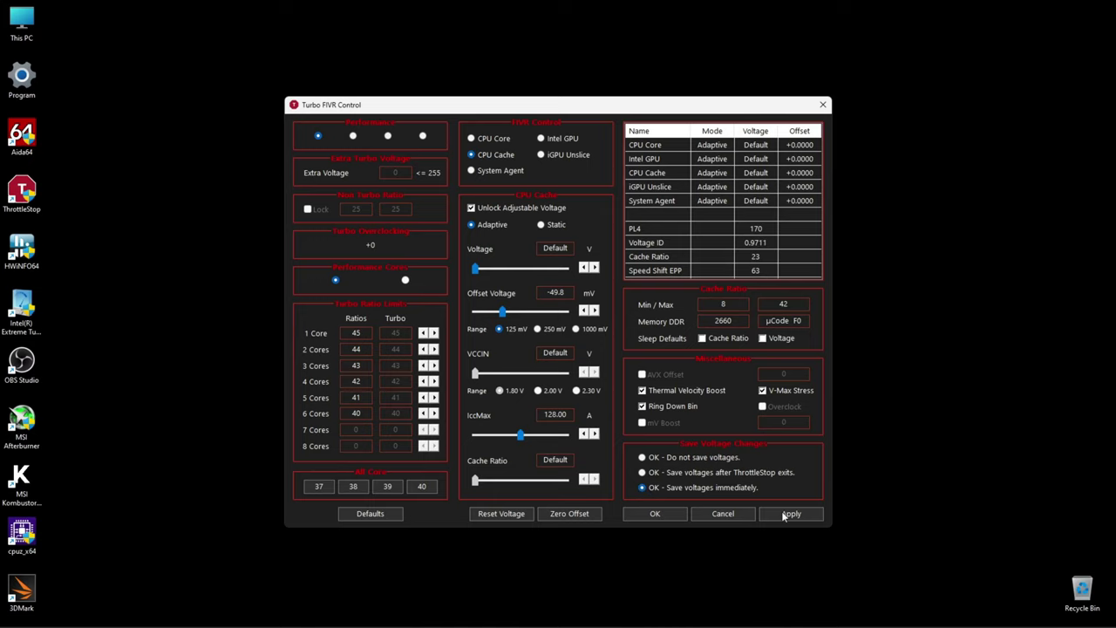
left_click(663, 514)
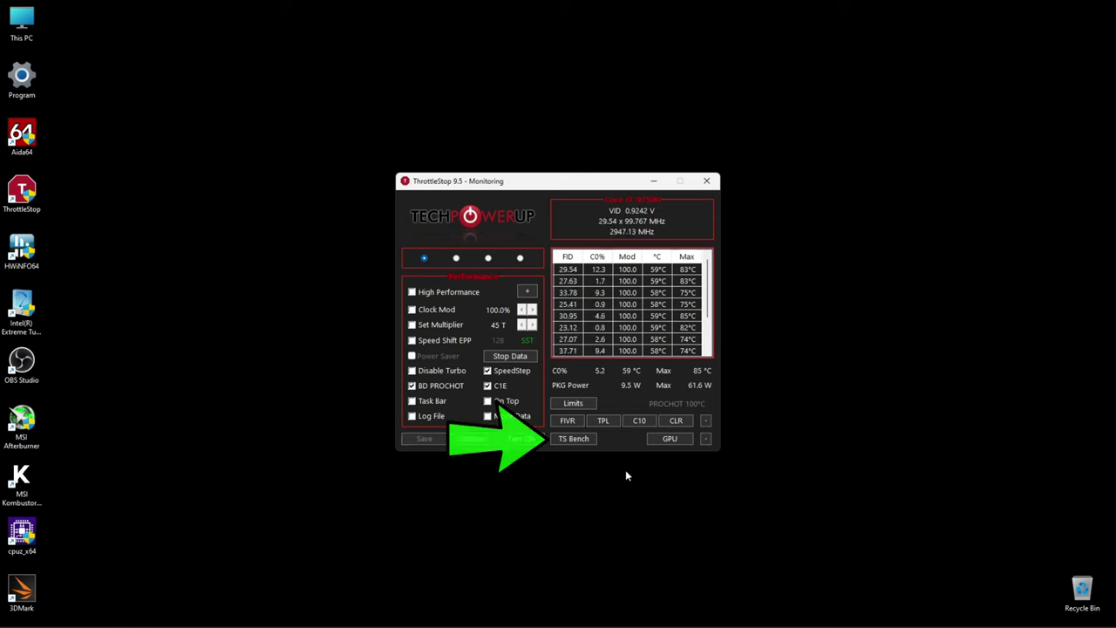
- Run TS Bench with 12 threads and a size of 960M to test the undervolt's stability
left_click(587, 439)
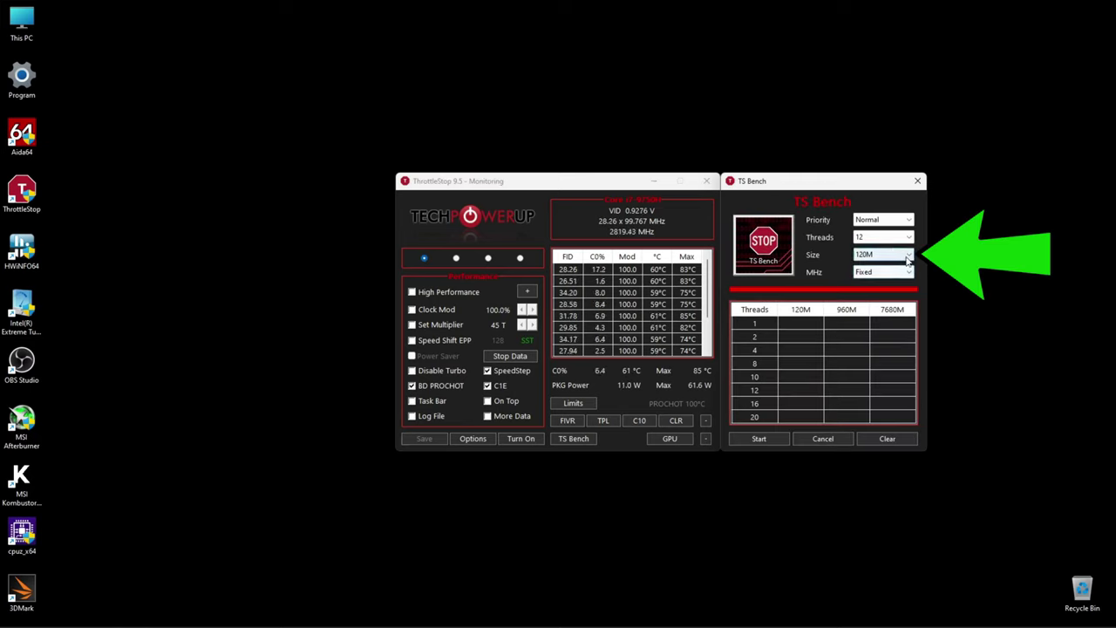
left_click(908, 256)
left_click(885, 276)
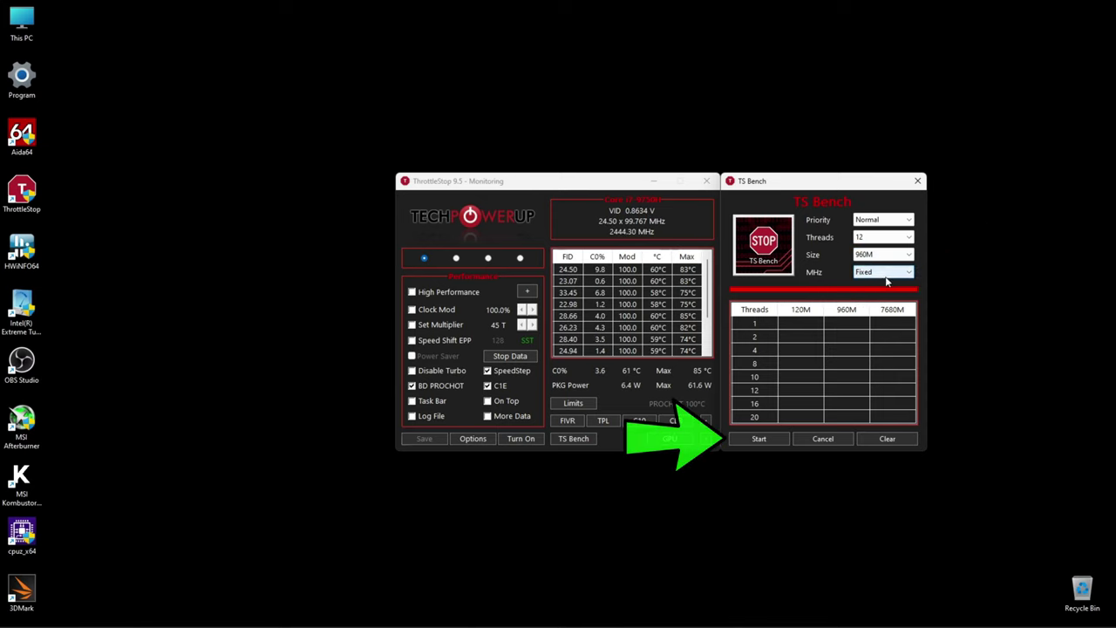
left_click(766, 438)
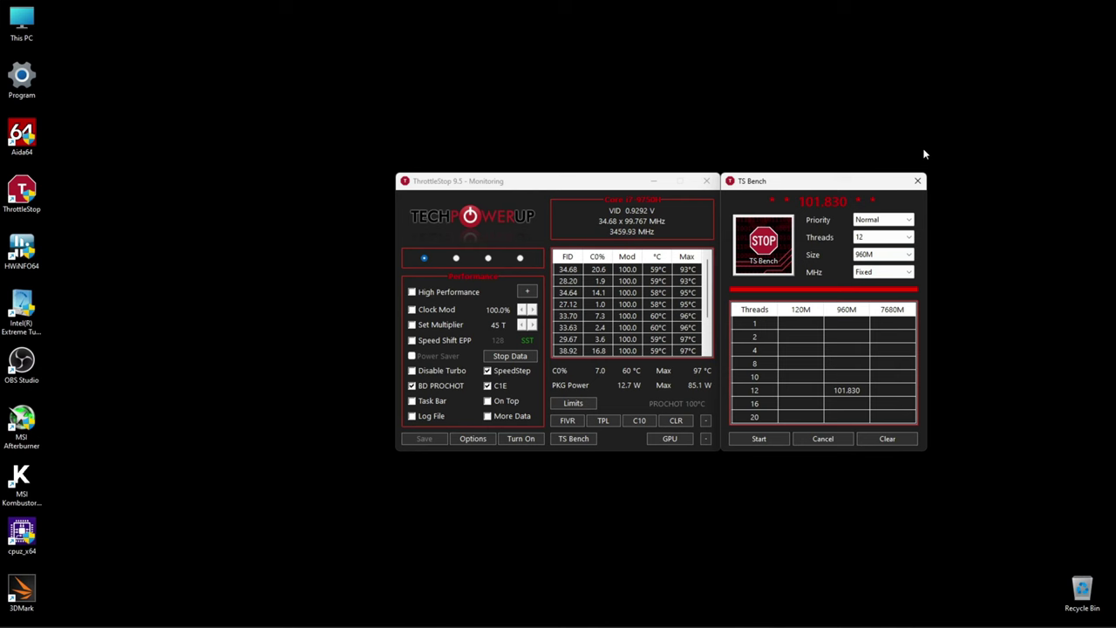
- Close TS Bench and lower both the CPU Core and CPU Cache offset voltages to -60.5 mV in the FIVR control
left_click(918, 181)
left_click(568, 420)
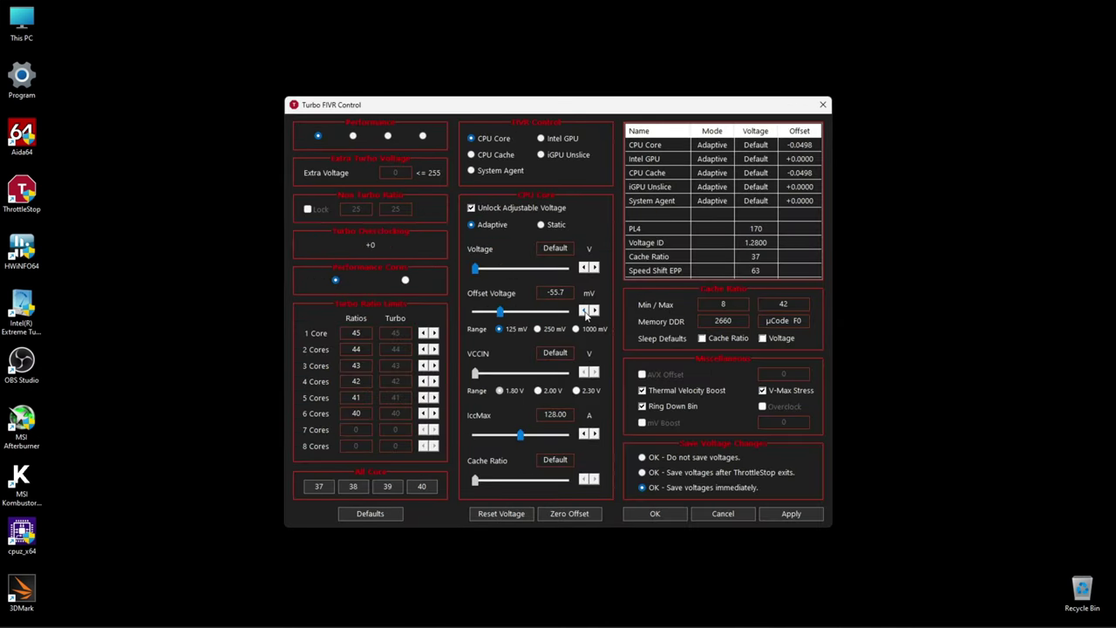
left_click(473, 155)
left_click(655, 513)
- Rerun TS Bench at size 960M with the lowered voltage offsets
left_click(574, 439)
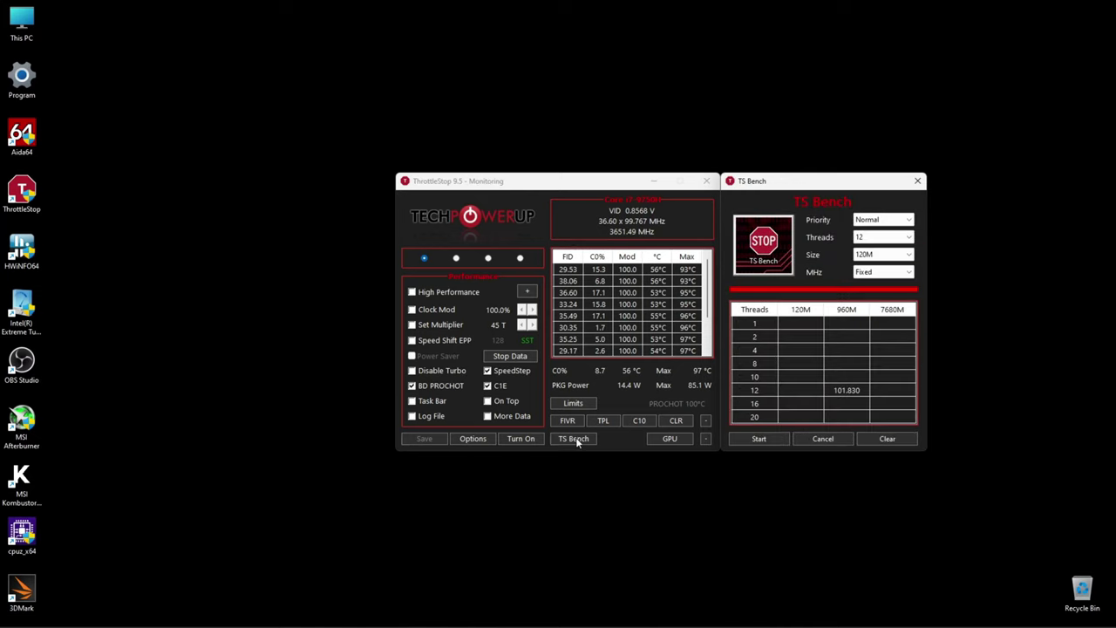
left_click(883, 254)
left_click(881, 278)
left_click(759, 439)
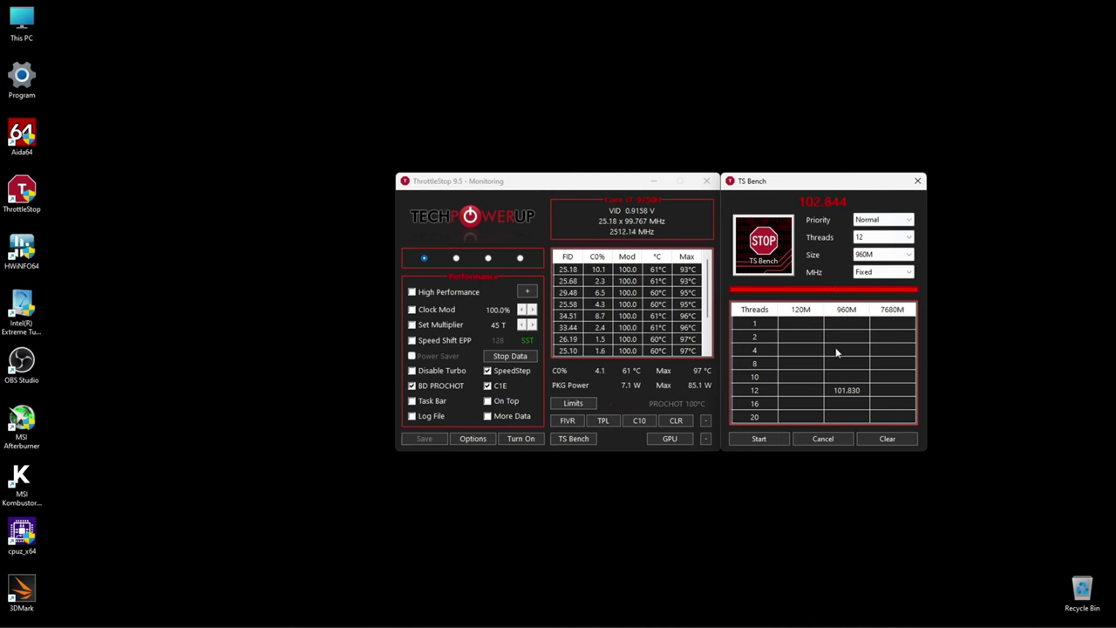
- Close TS Bench, lower the CPU Core offset voltage further and set the CPU Cache offset to -155.3 mV with the 250 mV range
left_click(917, 180)
left_click(566, 420)
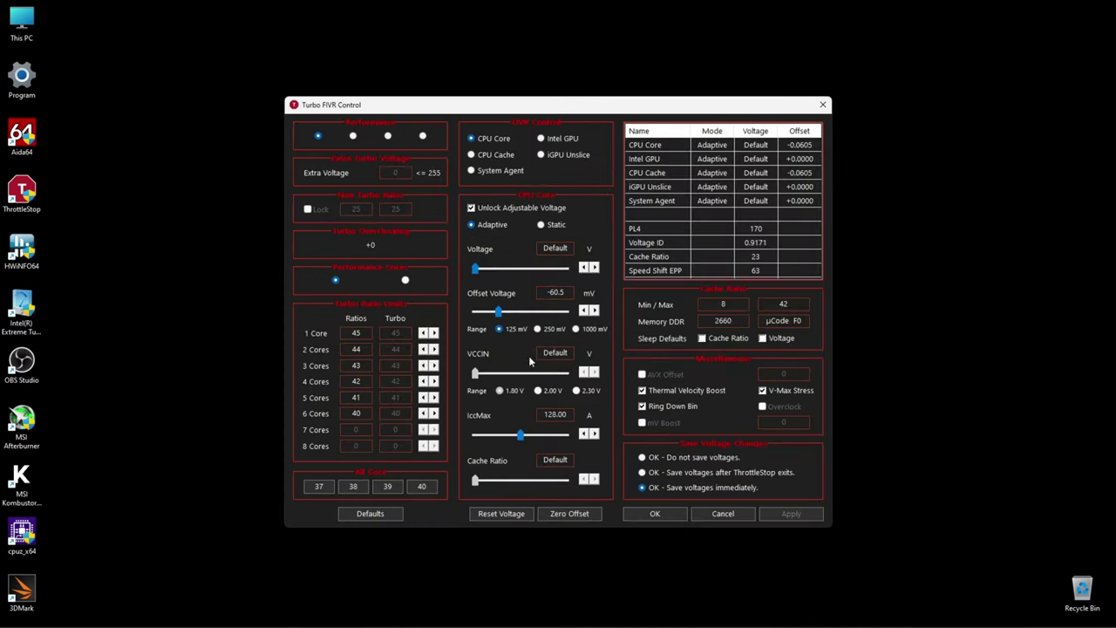
left_click_drag(491, 312, 463, 312)
left_click(584, 310)
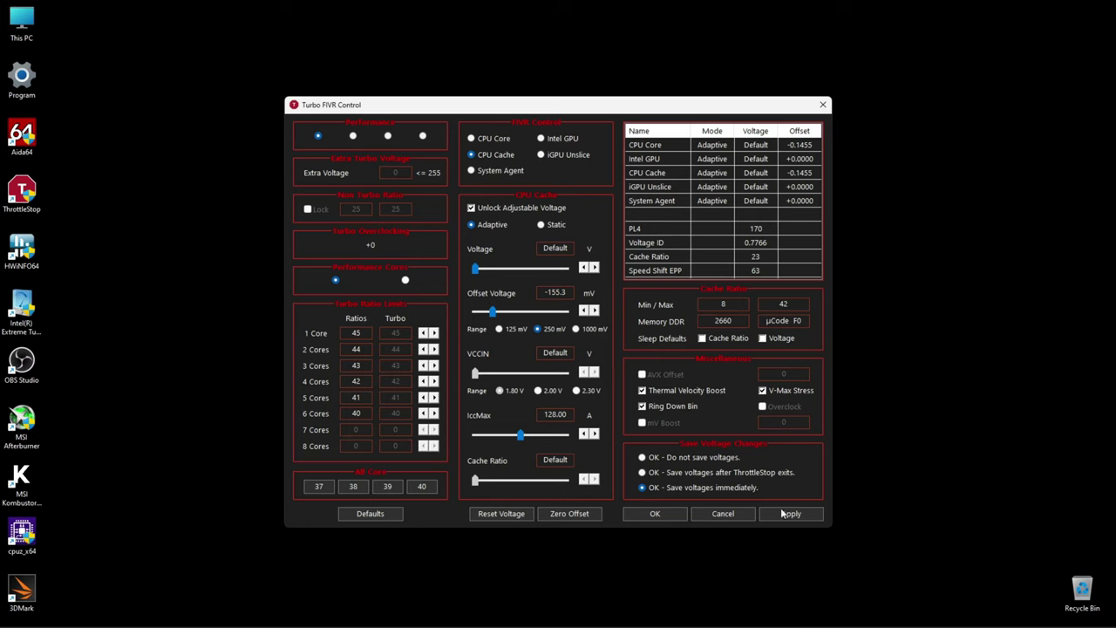
left_click(655, 513)
- Run TS Bench with 12 threads at size 960M to test the -155.3 mV offsets, and stop the test
left_click(583, 439)
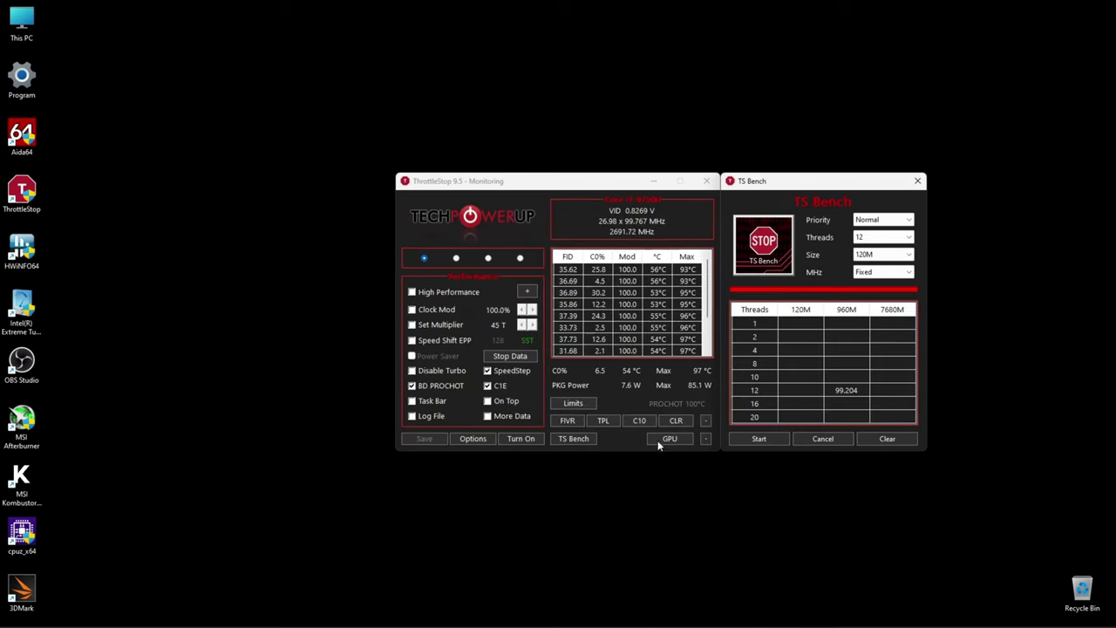
left_click(883, 254)
left_click(881, 267)
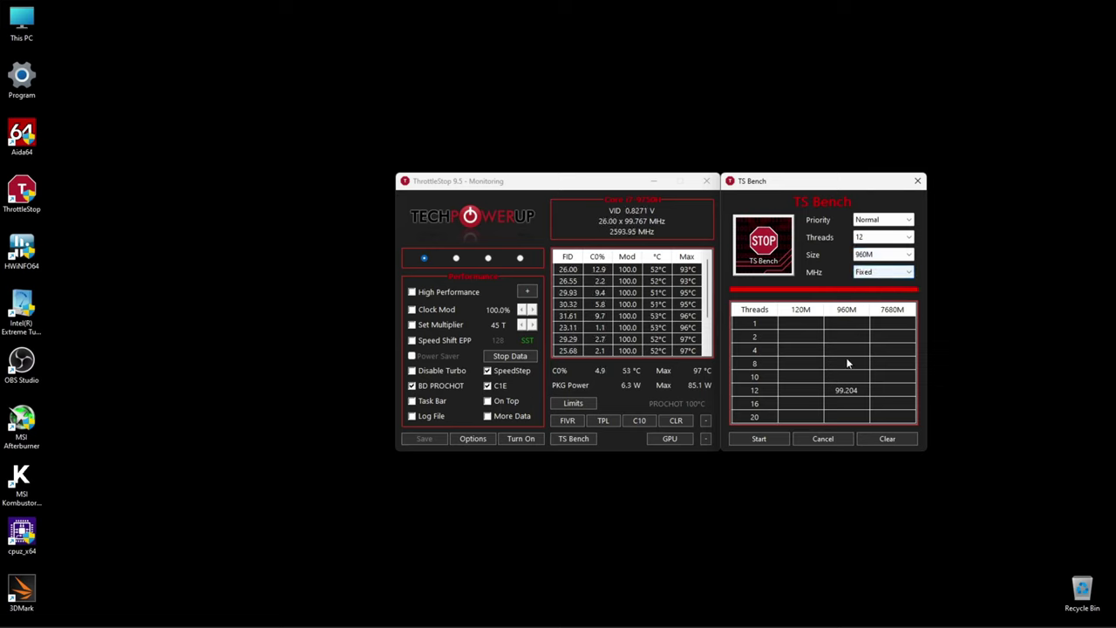
left_click(775, 441)
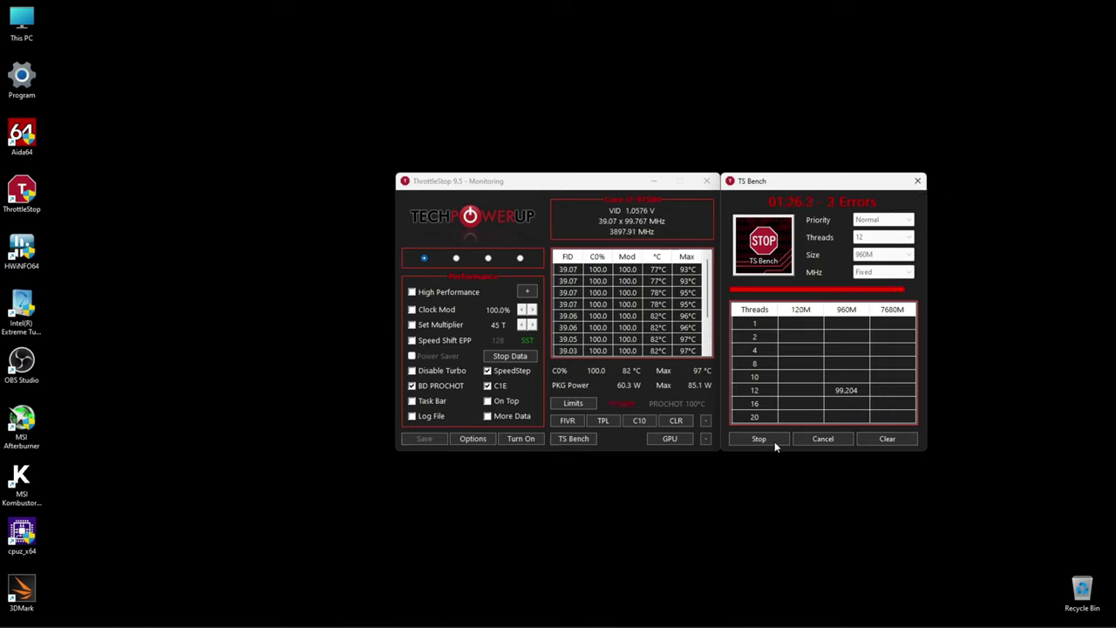
left_click(775, 441)
- Close TS Bench and set the CPU Core and CPU Cache offset voltages to -145.5 mV in the FIVR control
left_click(917, 180)
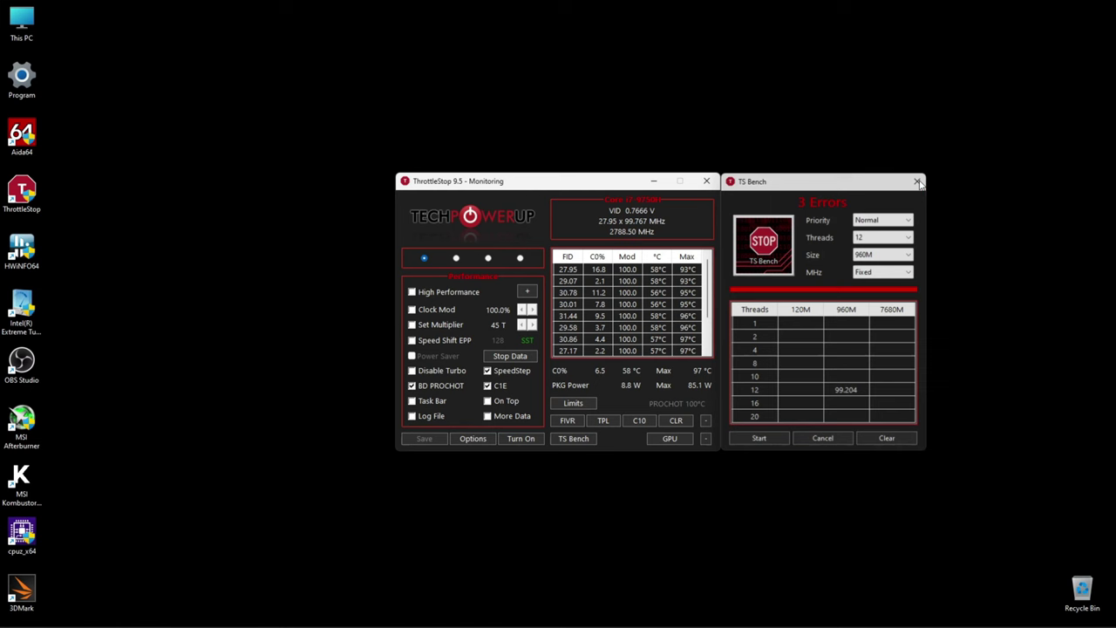
left_click(568, 420)
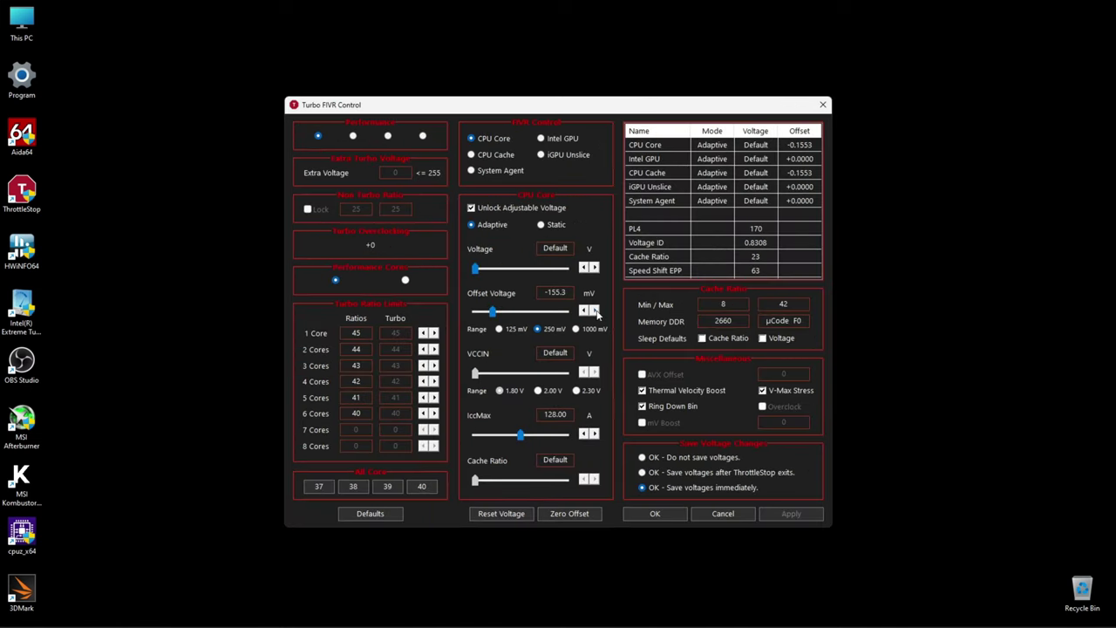
left_click(595, 311)
left_click(595, 312)
- Unlock the adjustable voltage for the Intel GPU, set its offset to -40.0 mV and accept the FIVR settings
left_click(541, 139)
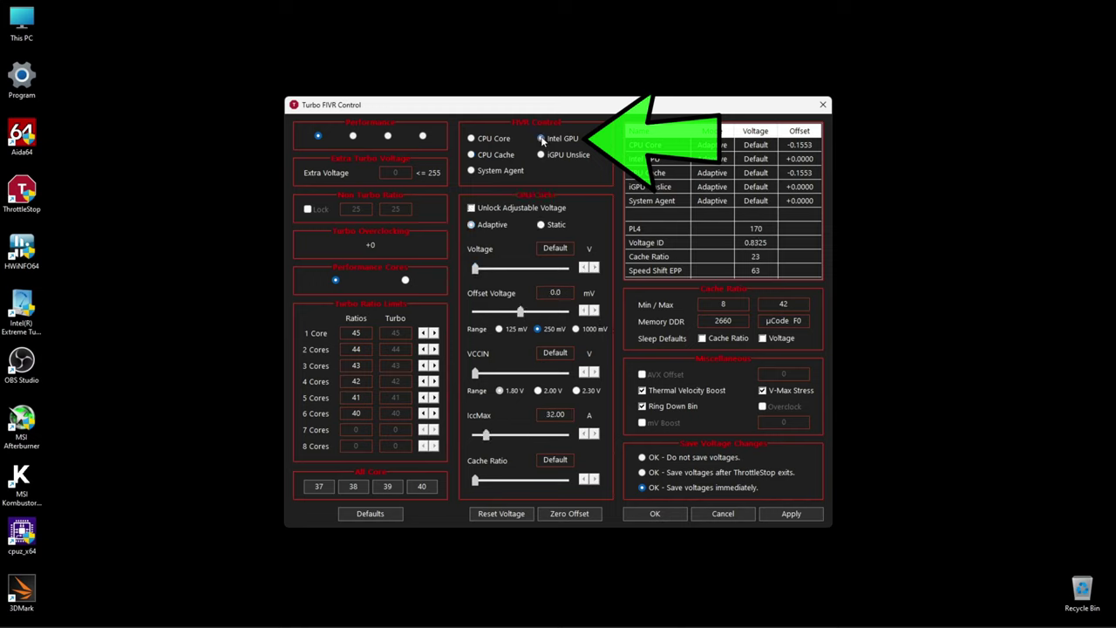
left_click(472, 208)
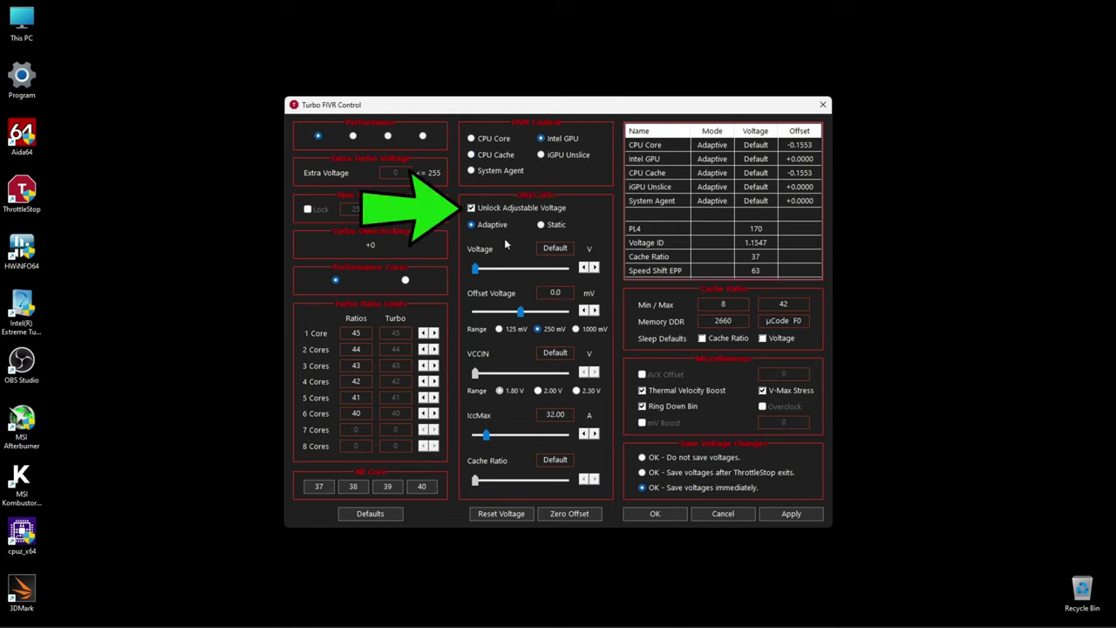
left_click(583, 310)
left_click(584, 311)
left_click(584, 310)
left_click(584, 310)
left_click(584, 310)
left_click(584, 311)
left_click(584, 311)
left_click(585, 312)
left_click(584, 311)
left_click(584, 311)
left_click(584, 311)
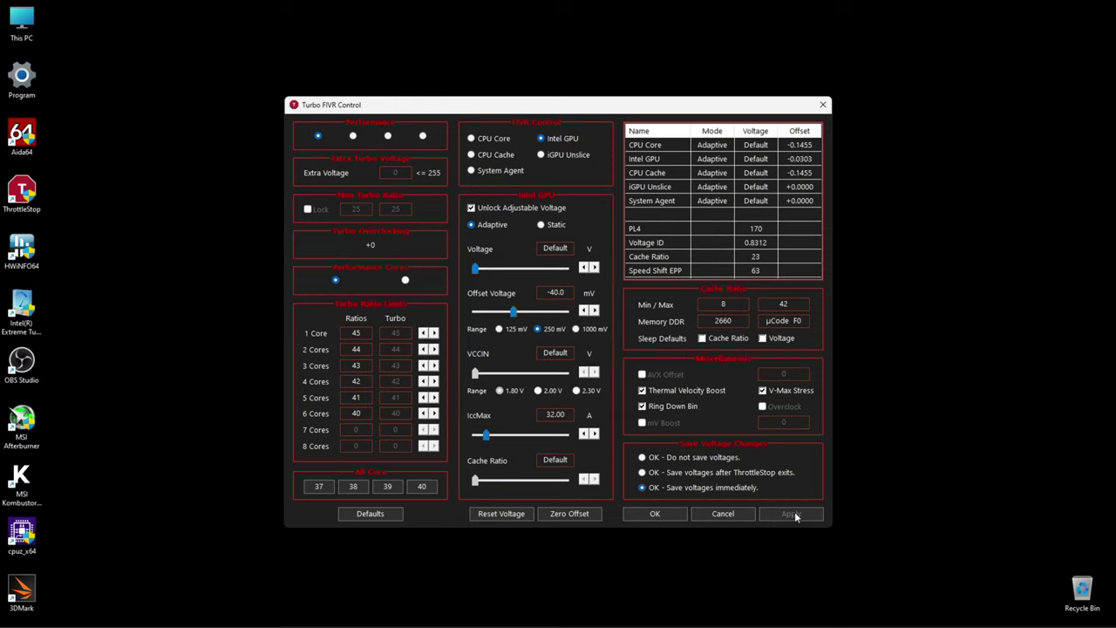
left_click(655, 514)
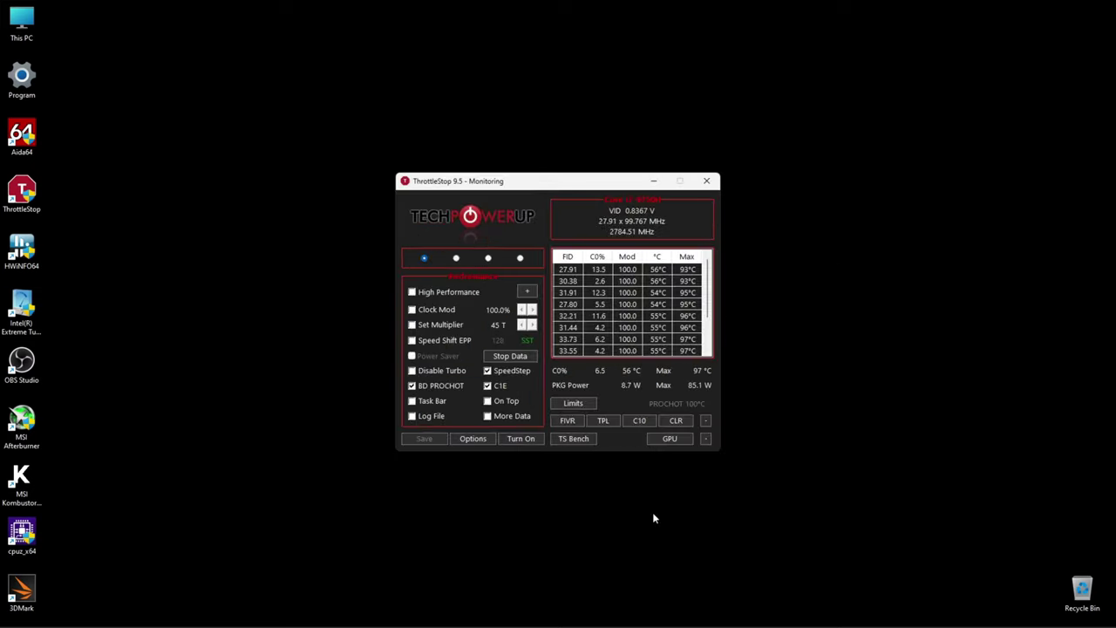
- Run TS Bench with 12 threads at size 960M using the Intel GPU undervolt, and close the bench window
left_click(573, 439)
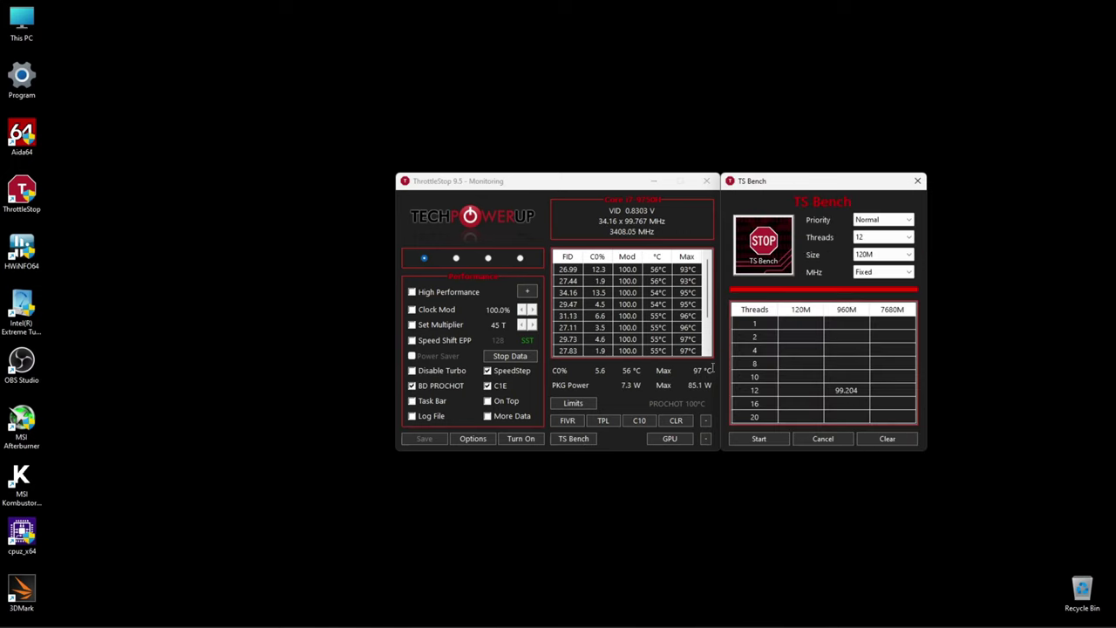
left_click(762, 439)
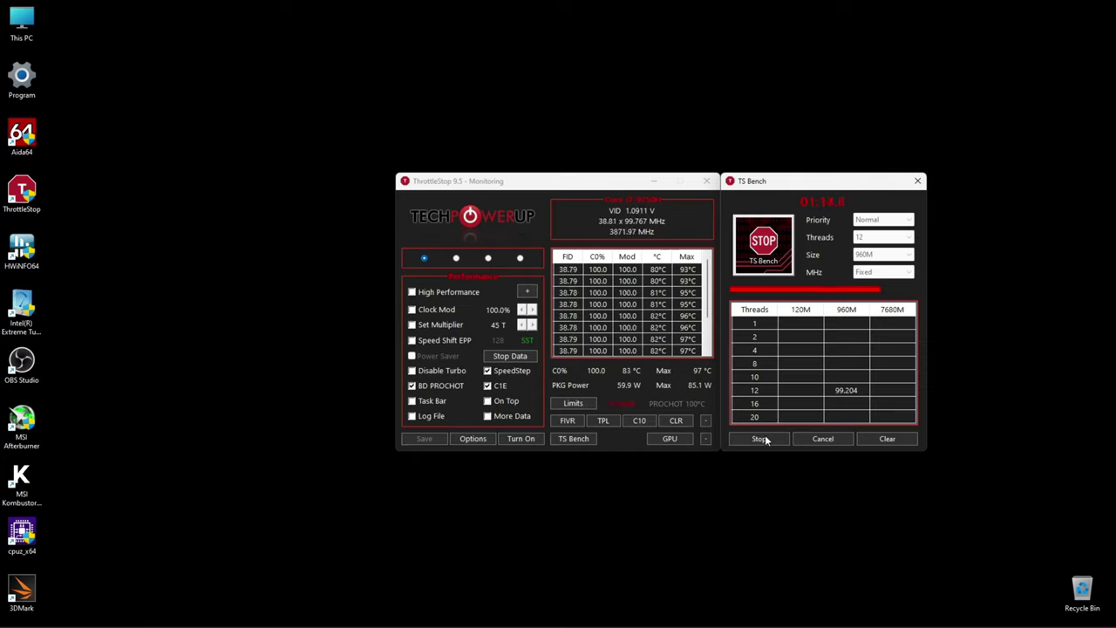
left_click(917, 181)
- Minimize ThrottleStop, launch 3DMark and run the Time Spy benchmark
left_click(654, 181)
double_click(22, 592)
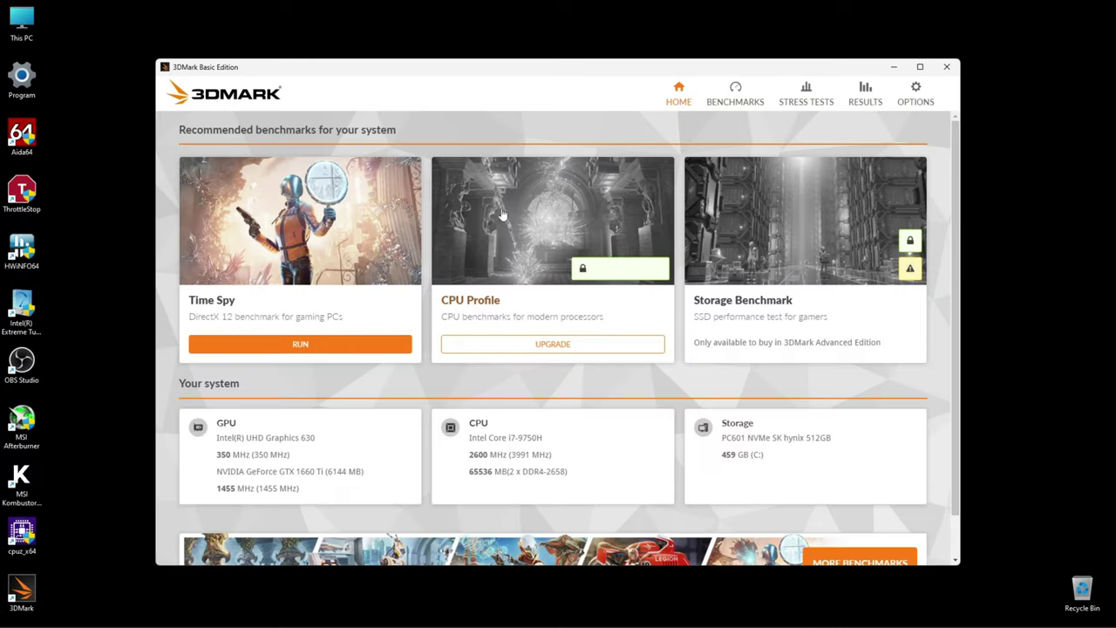
left_click(321, 349)
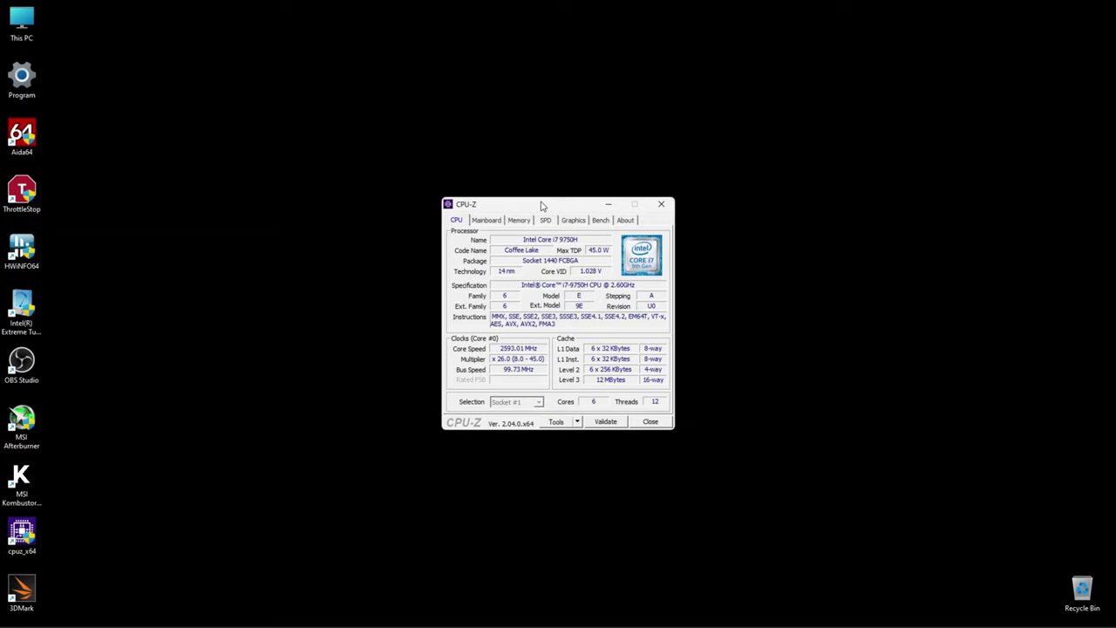
- Move the CPU-Z window to a free corner of the desktop and start its CPU stress test
left_click_drag(541, 205, 982, 8)
left_click(1041, 24)
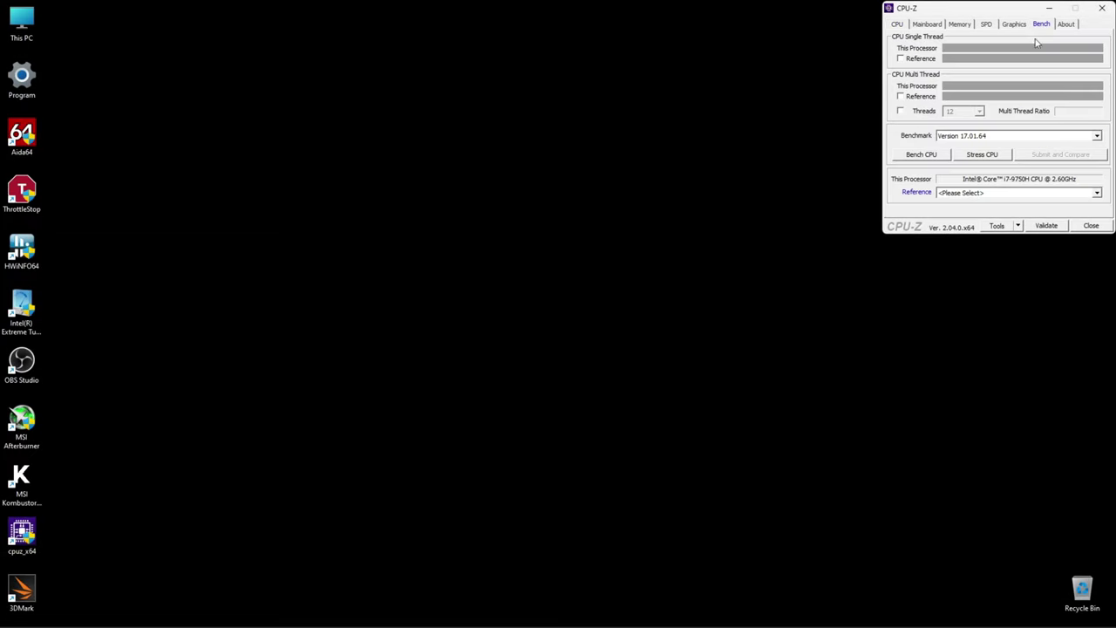
left_click(982, 155)
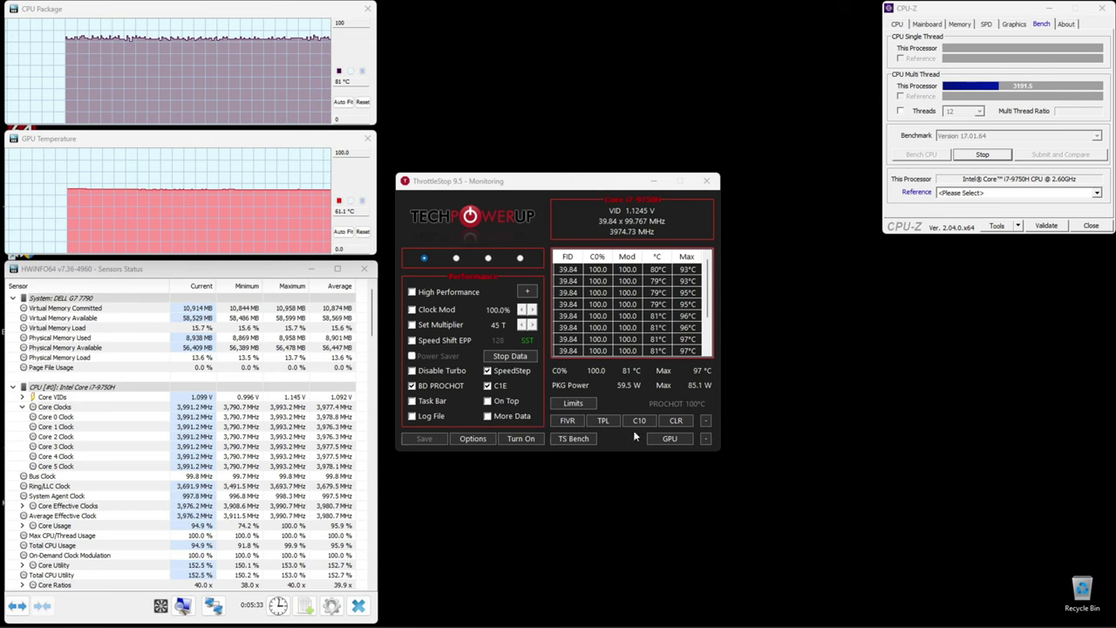
- Enable the turbo power limit controls in ThrottleStop, set Long Power PL1 and Short Power PL2 to 45 with Clamp enabled, and apply
left_click(604, 421)
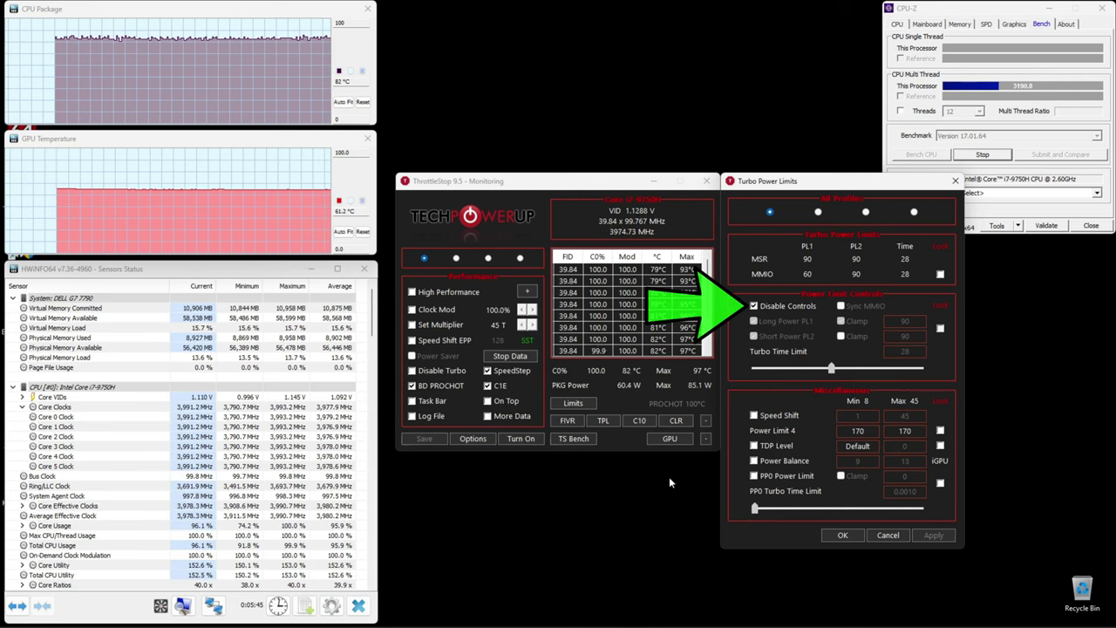
left_click(752, 307)
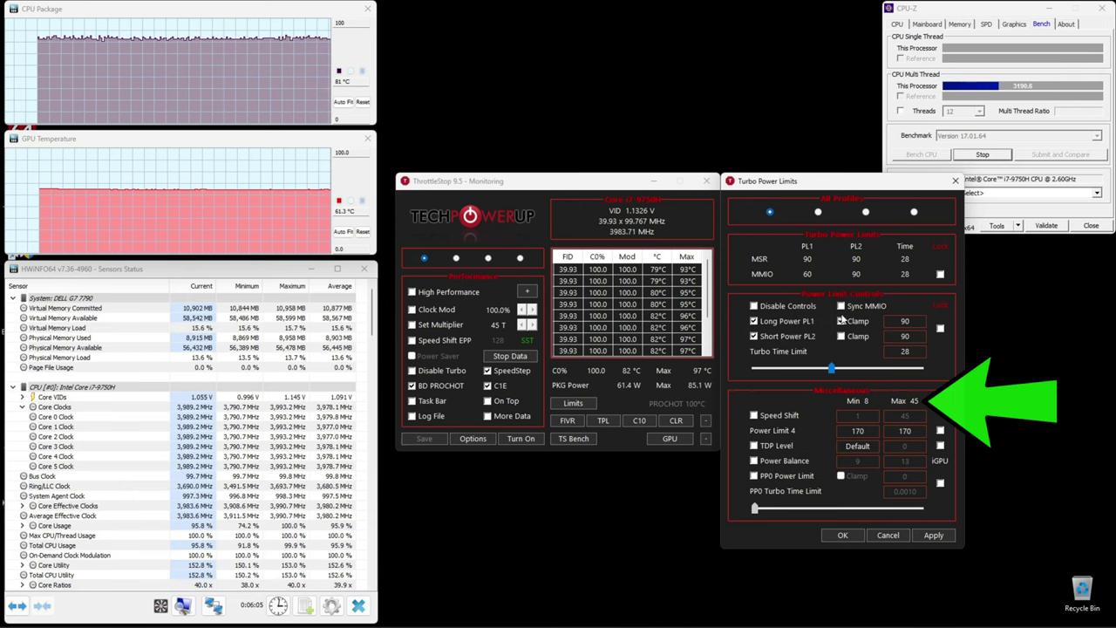
left_click_drag(915, 321, 898, 336)
type("4545")
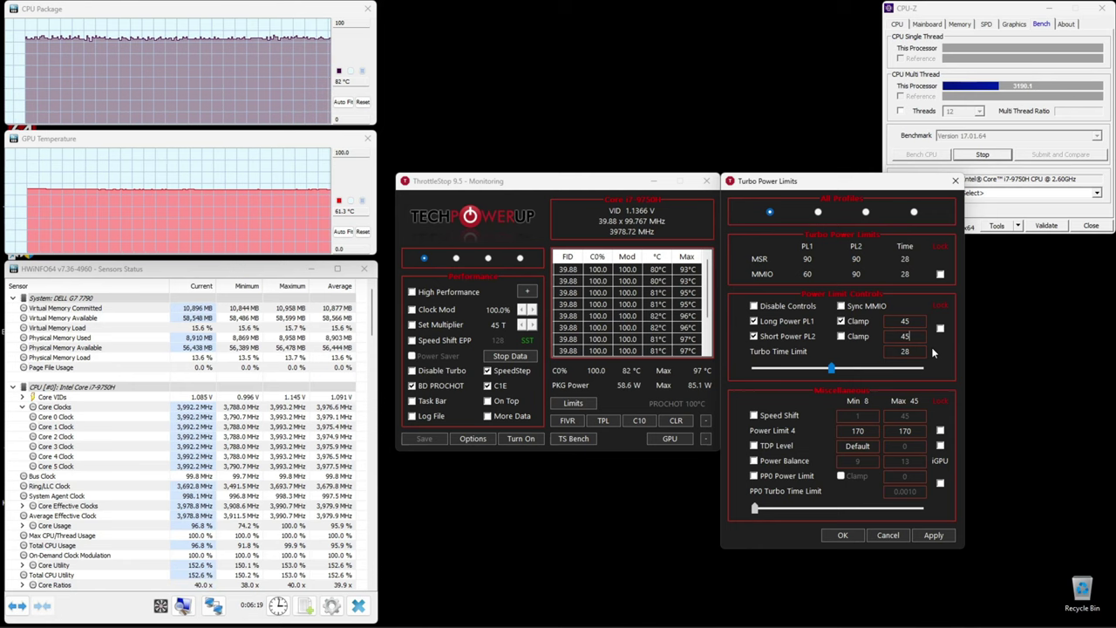
left_click(848, 339)
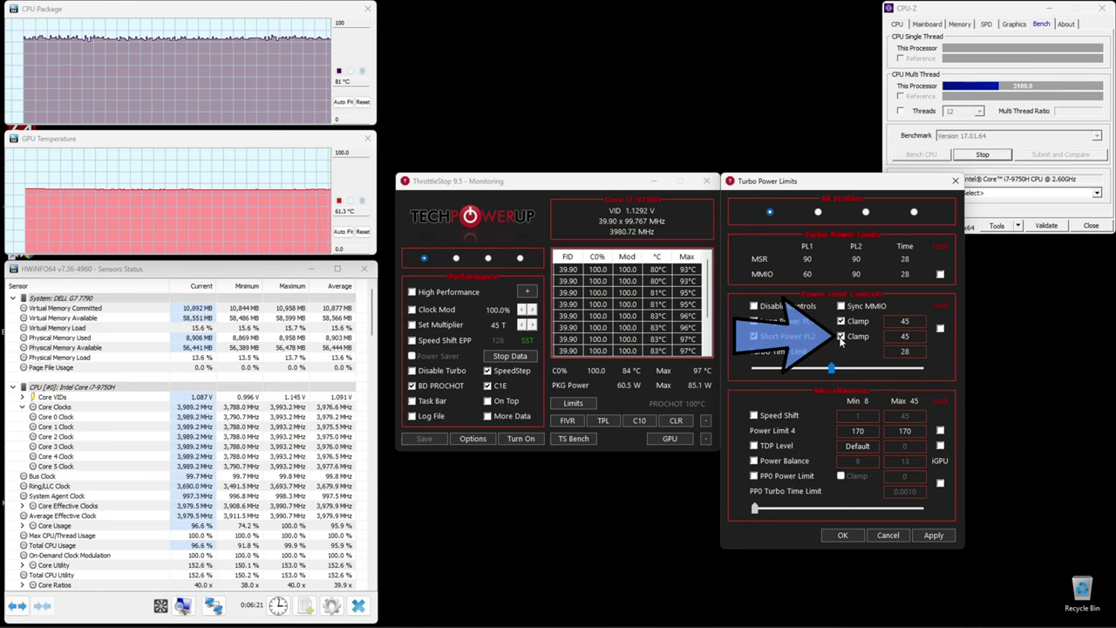
left_click(934, 536)
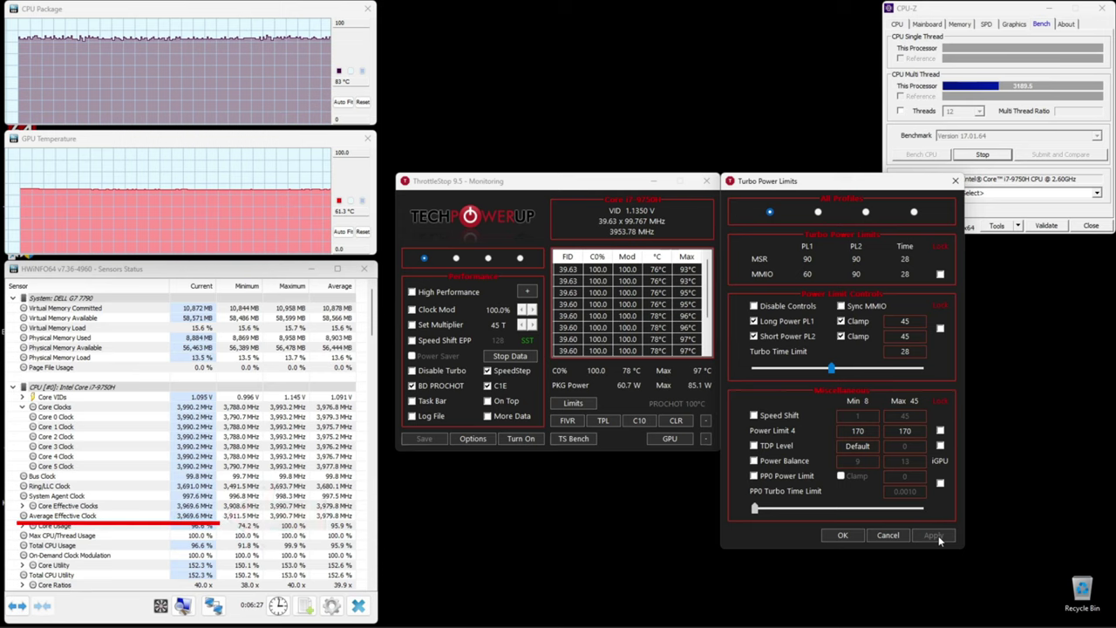
left_click(842, 535)
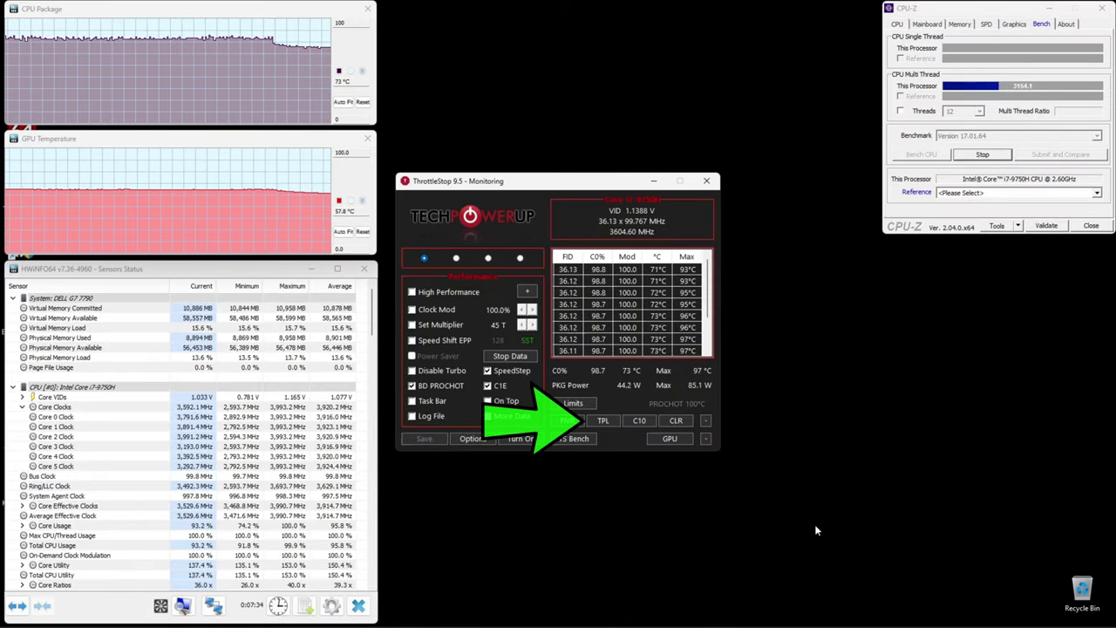
- Reopen the turbo power limits and set both Long Power PL1 and Short Power PL2 to 38
left_click(604, 421)
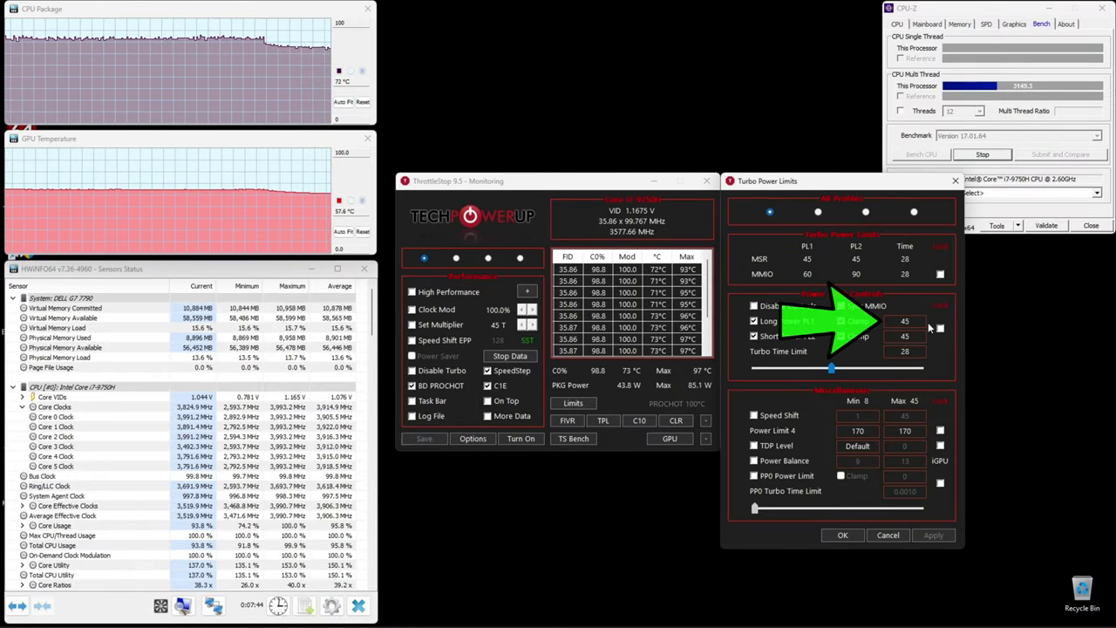
type("38")
key("Tab")
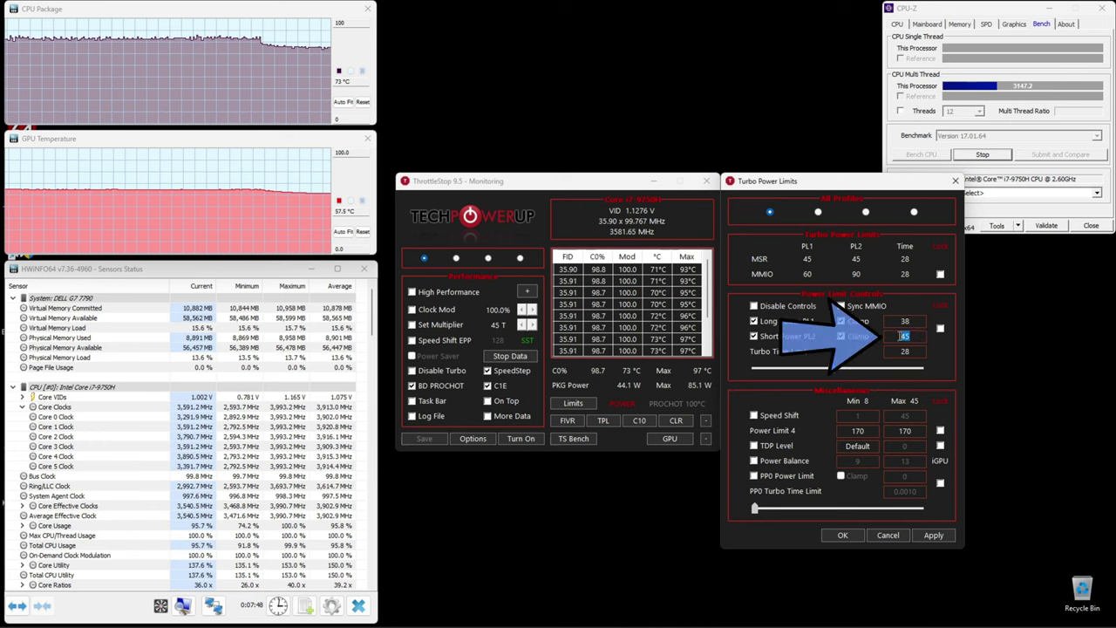
type("38")
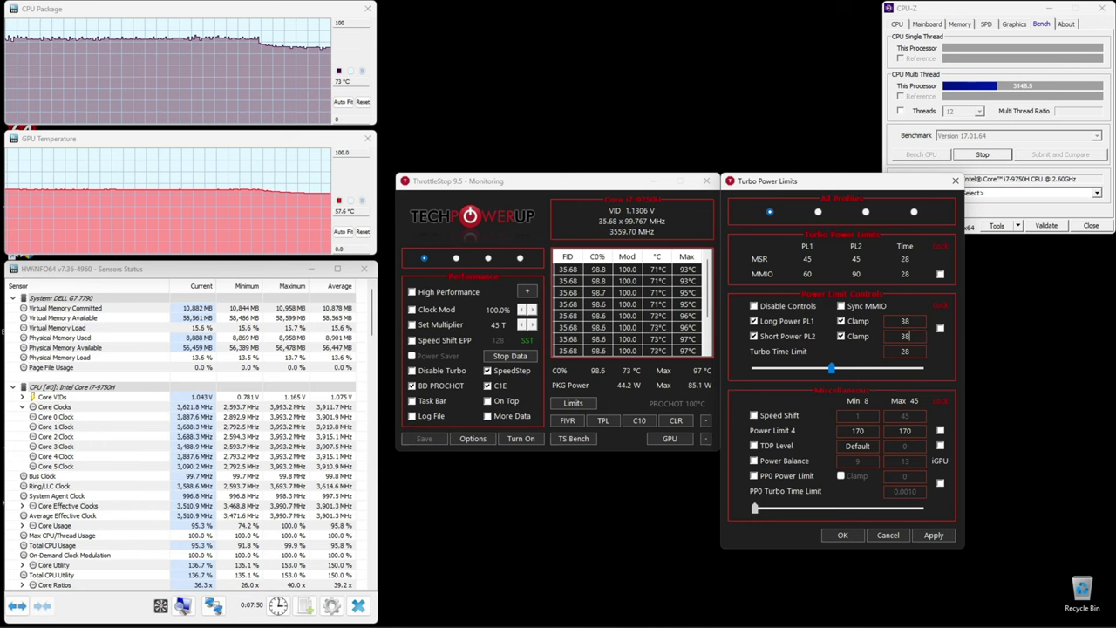
- Enable Speed Shift with a maximum of 40, apply the turbo power limit settings and close the dialog
left_click(781, 415)
double_click(905, 415)
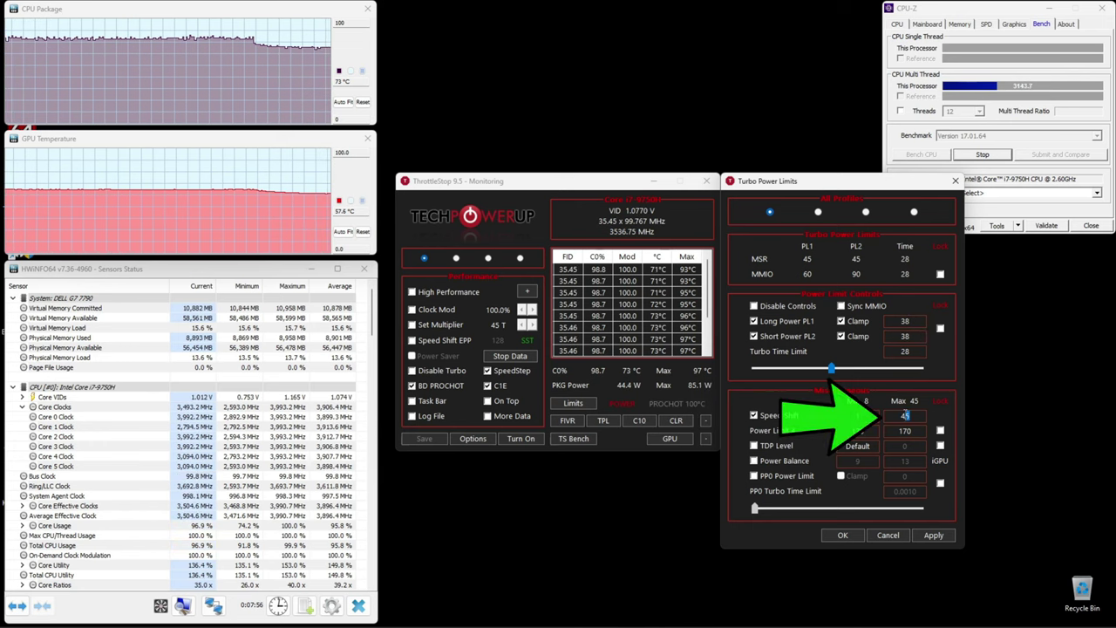
type("40")
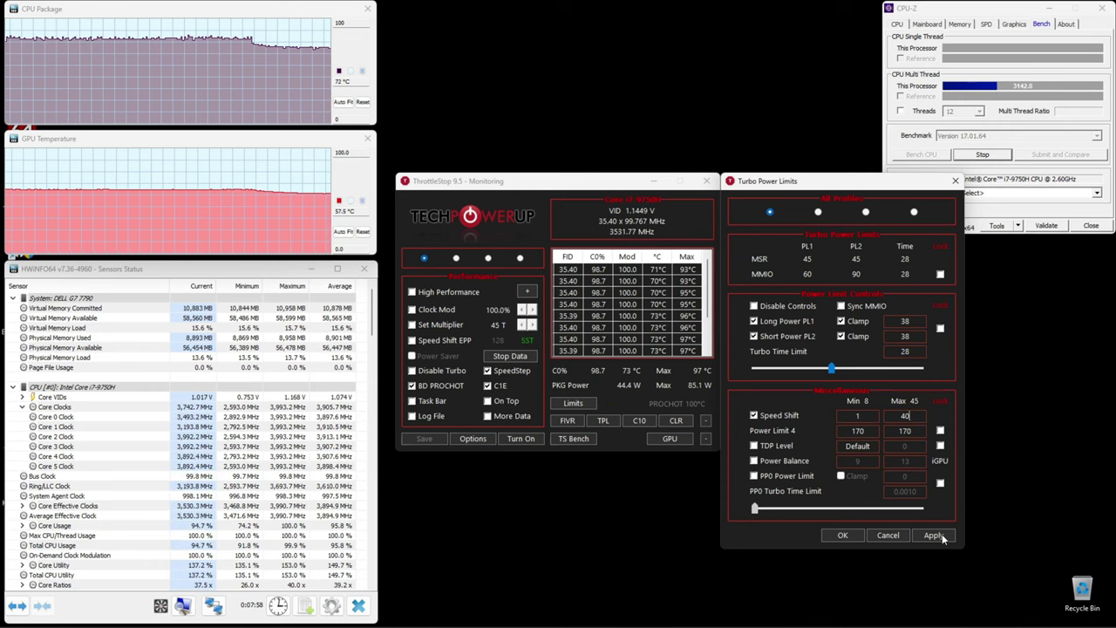
left_click(942, 535)
left_click(842, 535)
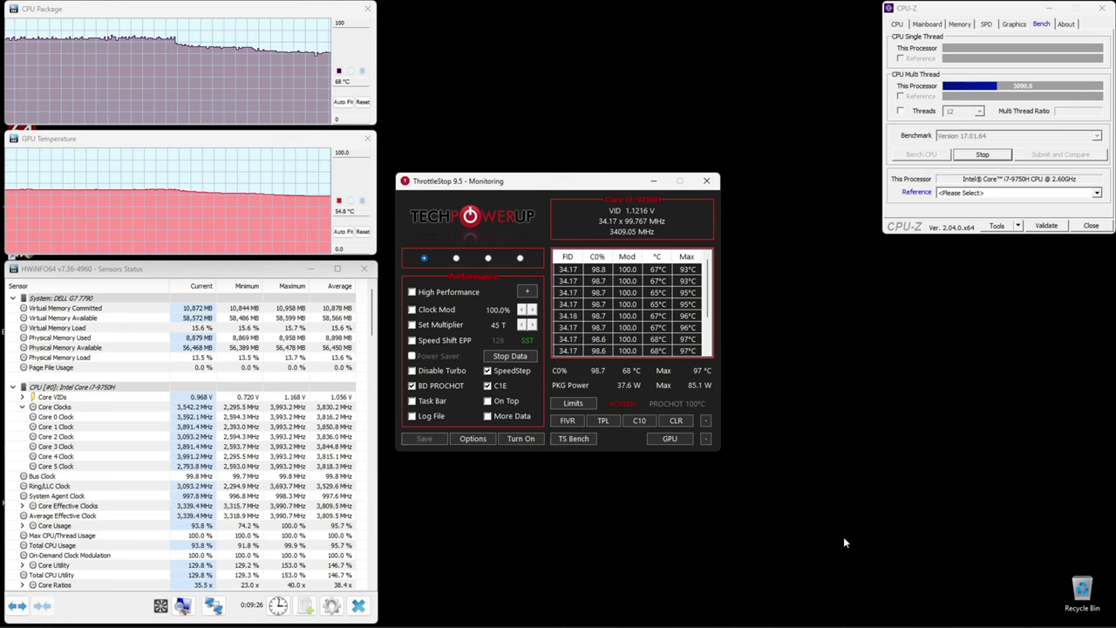
- Stop the CPU stress test and close CPU-Z and the HWiNFO64 sensor windows
left_click(983, 154)
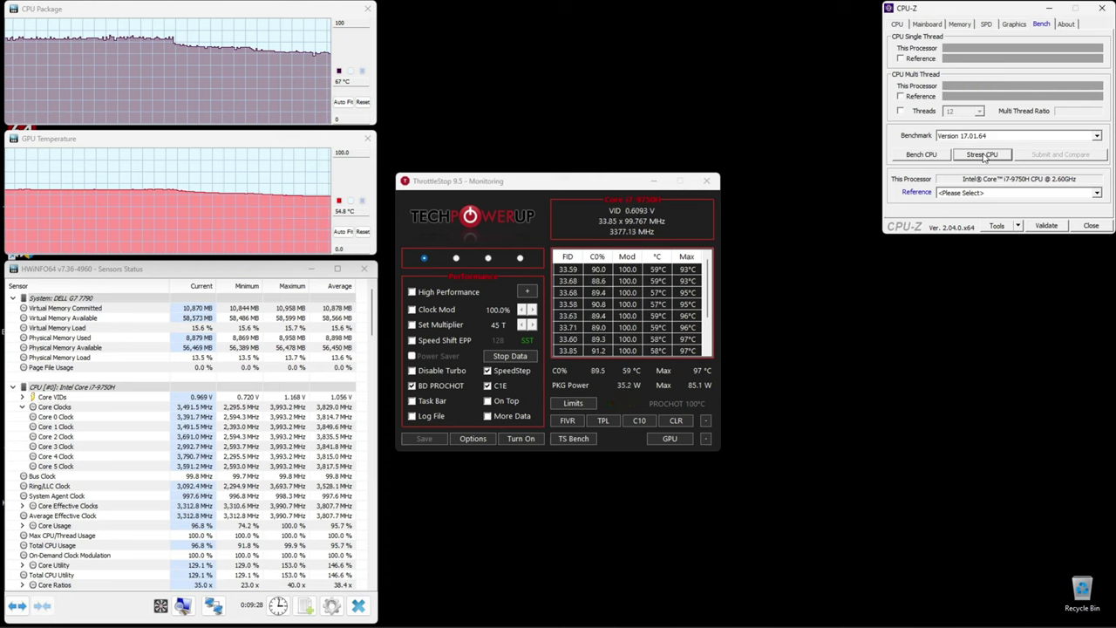
left_click(1101, 8)
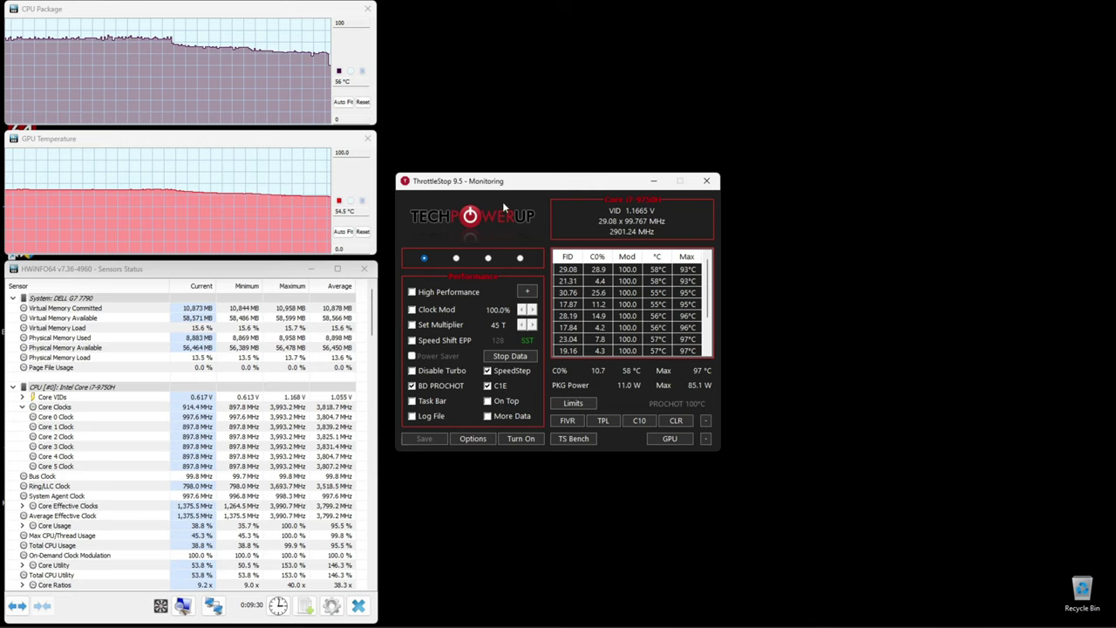
left_click(364, 273)
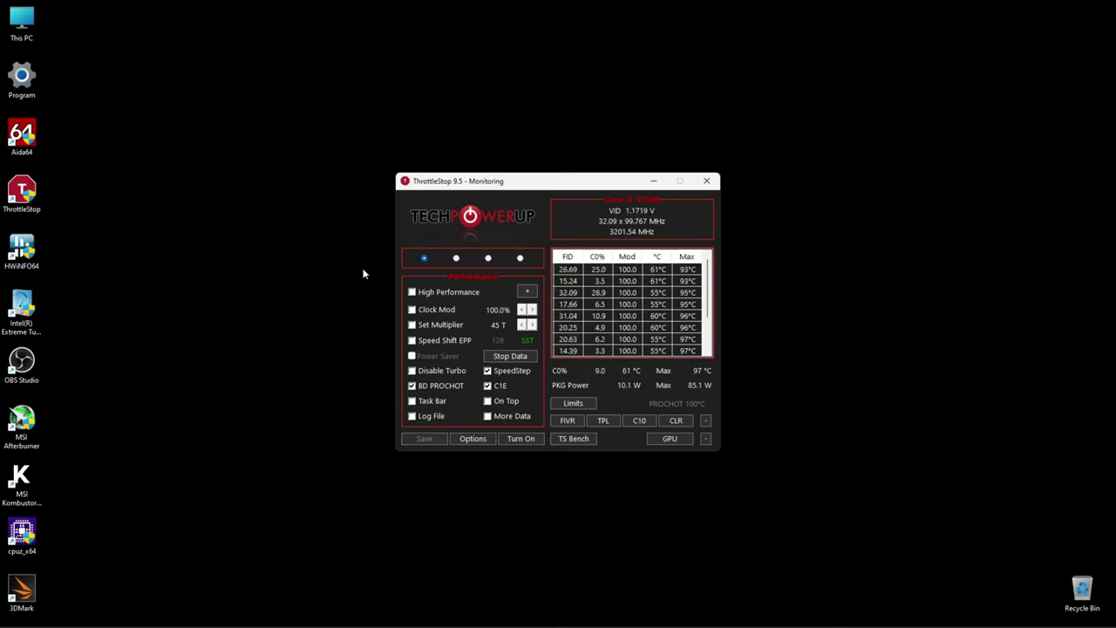
- Enable Start Minimized and Minimize on Close in the ThrottleStop options
left_click(473, 439)
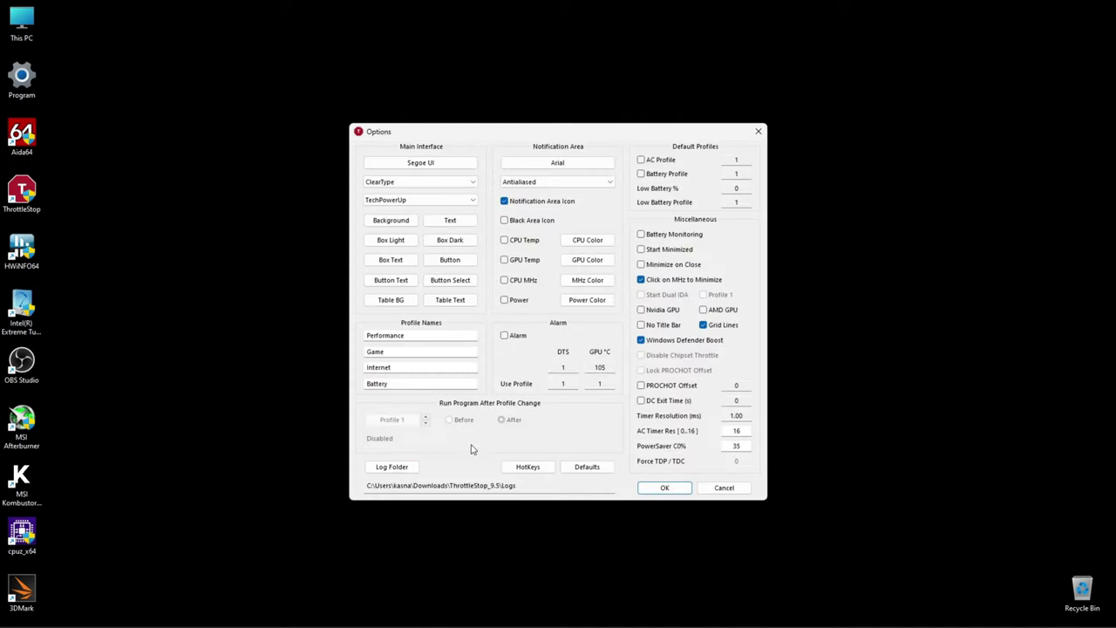
left_click(642, 250)
left_click(642, 265)
left_click(665, 489)
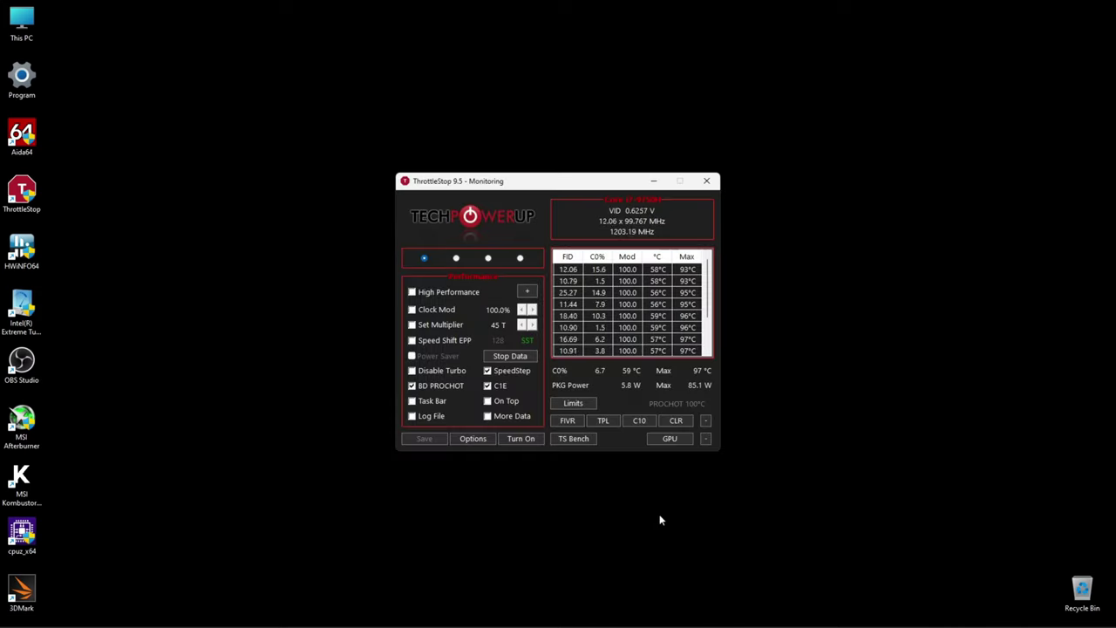
- Find Task Scheduler through the Windows search and open it
mouse_move(560, 621)
left_click(384, 614)
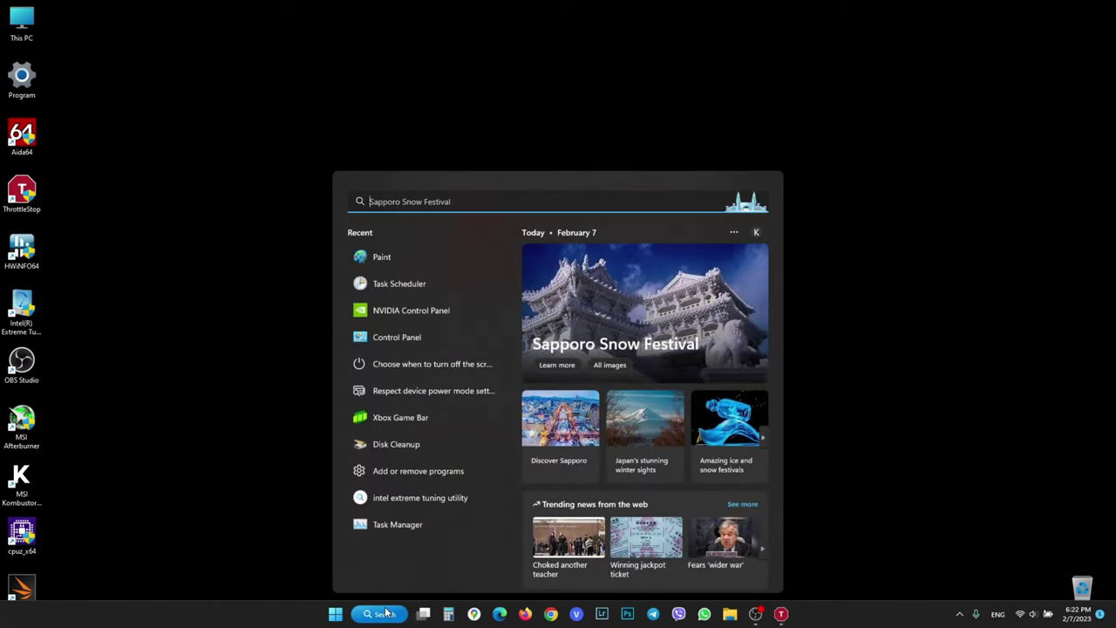
type("ta")
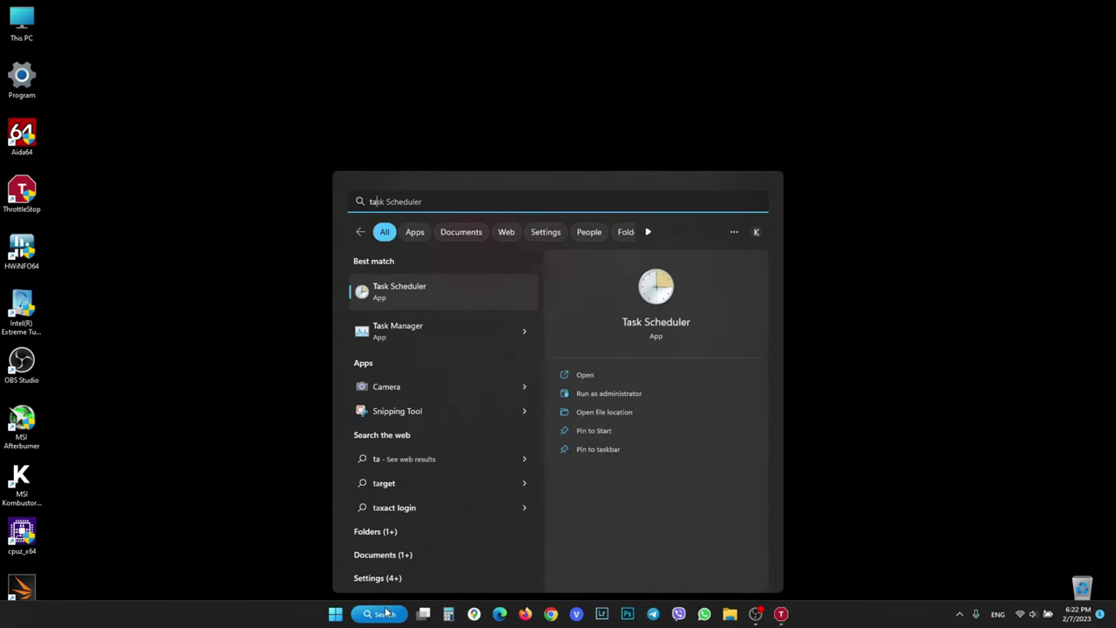
type("s")
left_click(413, 288)
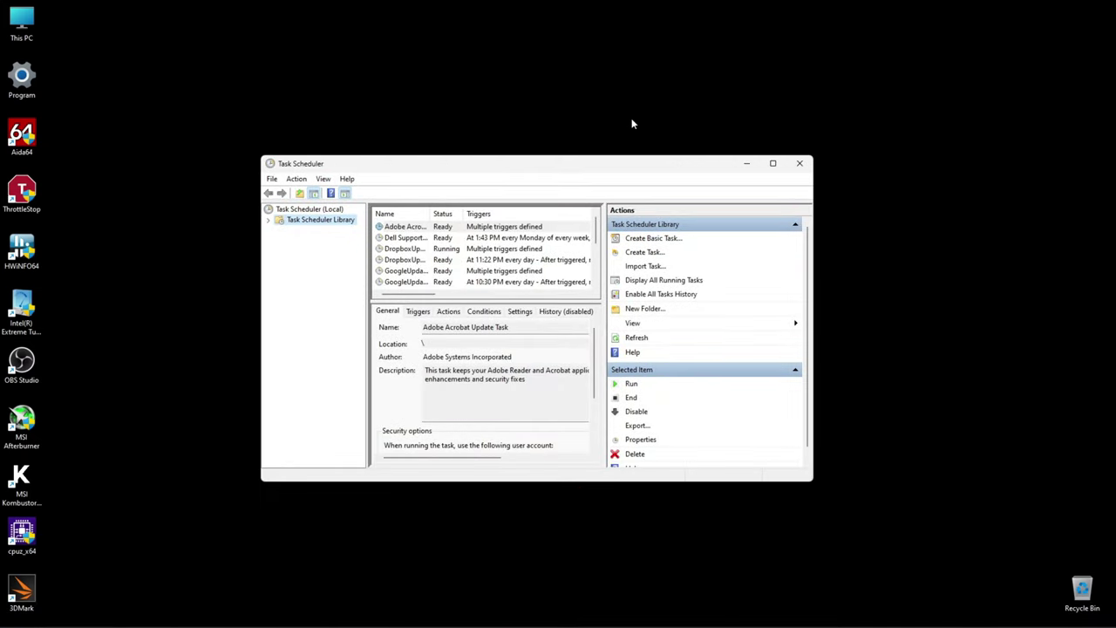
- Create a basic task named ThrottleStop that is triggered when the user logs on
left_click(654, 239)
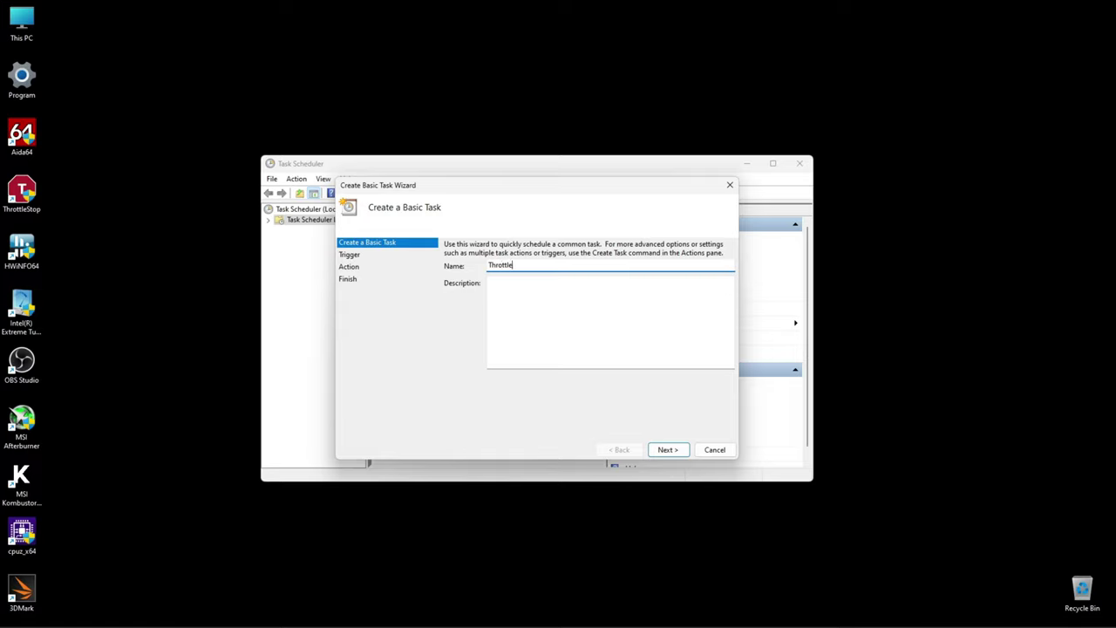
left_click(675, 451)
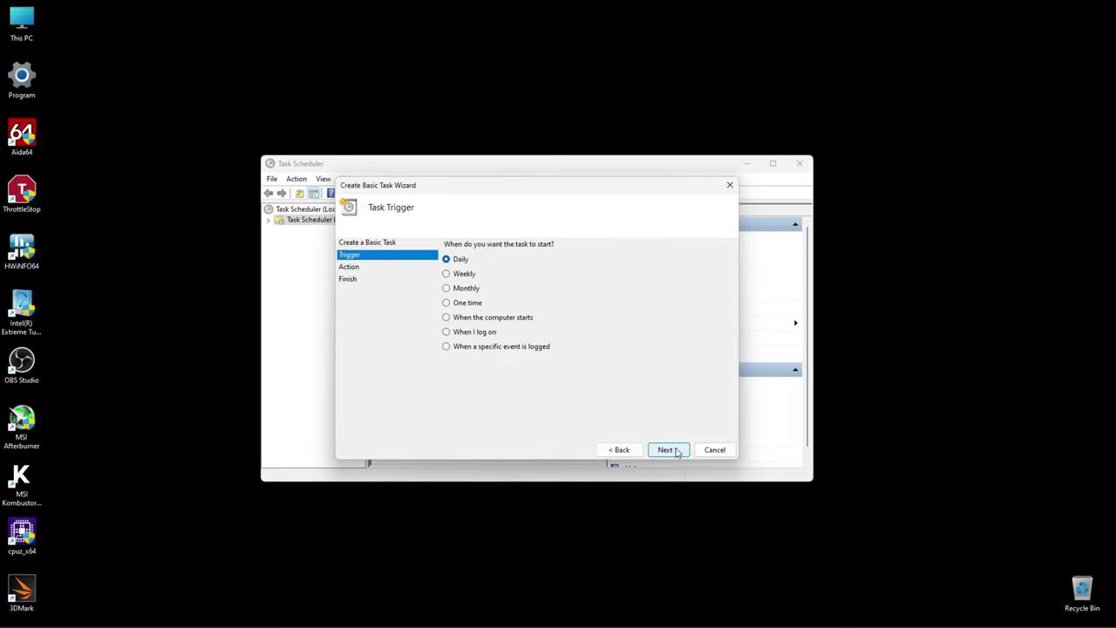
left_click(448, 333)
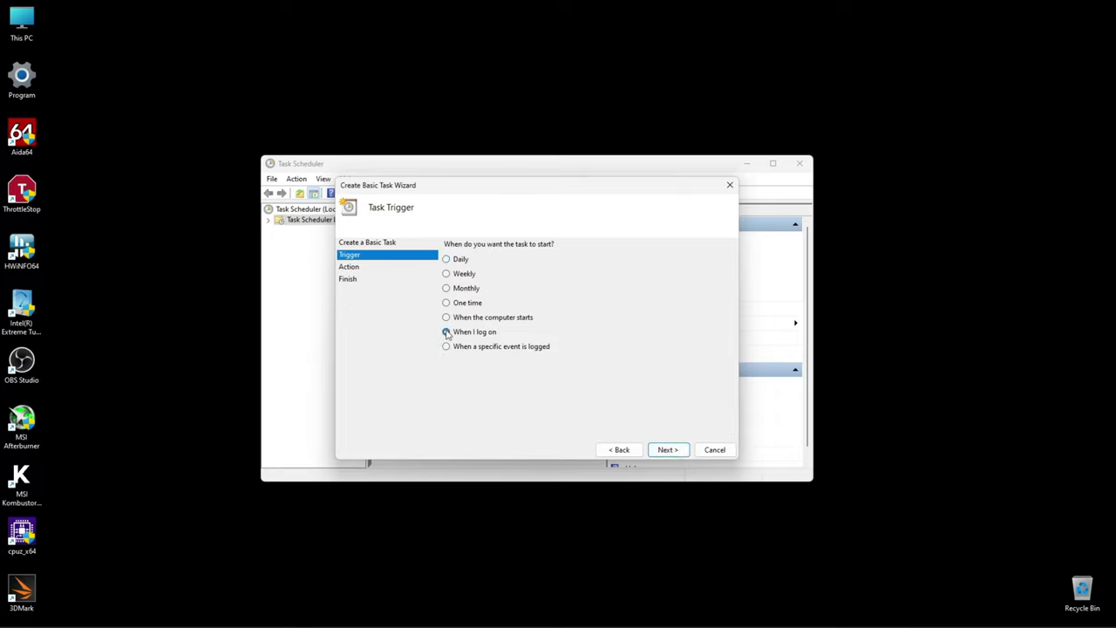
left_click(666, 451)
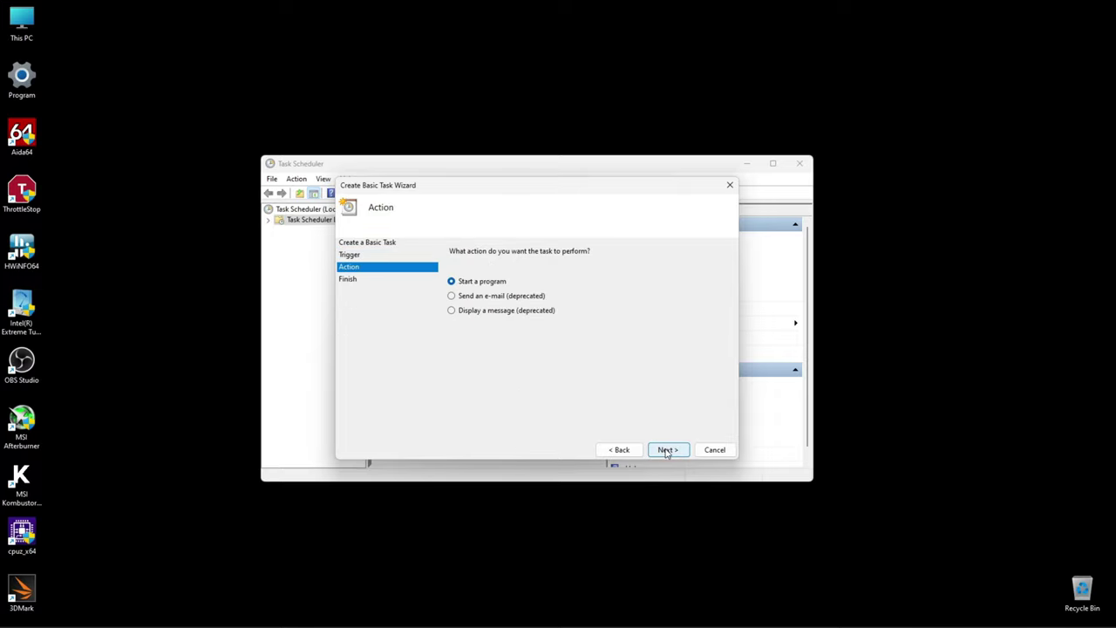
- Set the task's action to start a program, choosing the ThrottleStop application from the Downloads > ThrottleStop_9.5 folder
left_click(453, 282)
left_click(668, 450)
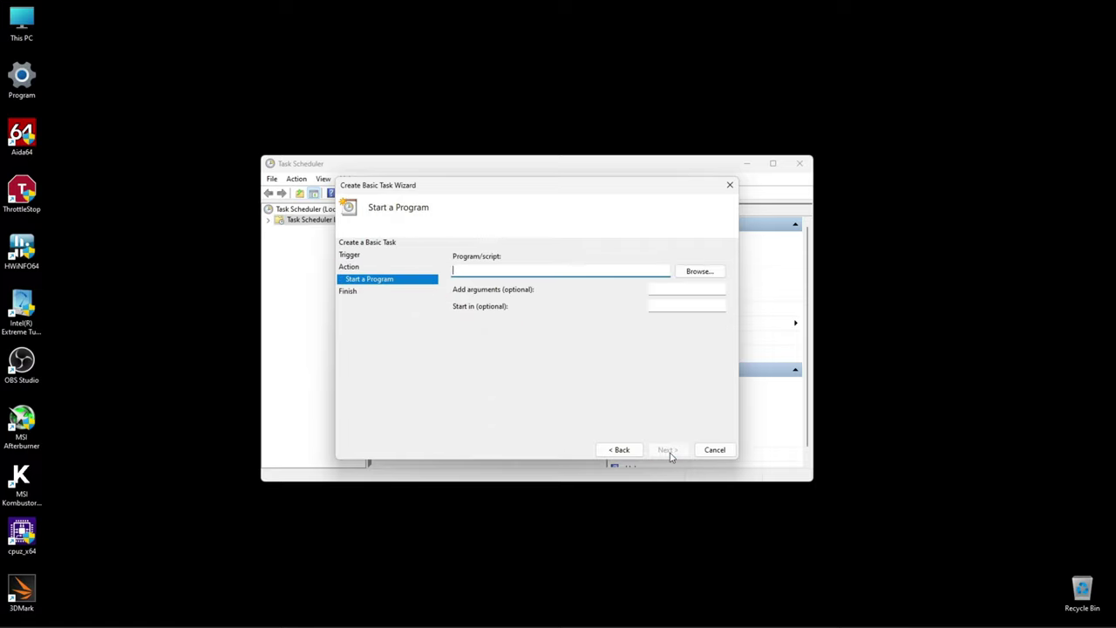
left_click(699, 272)
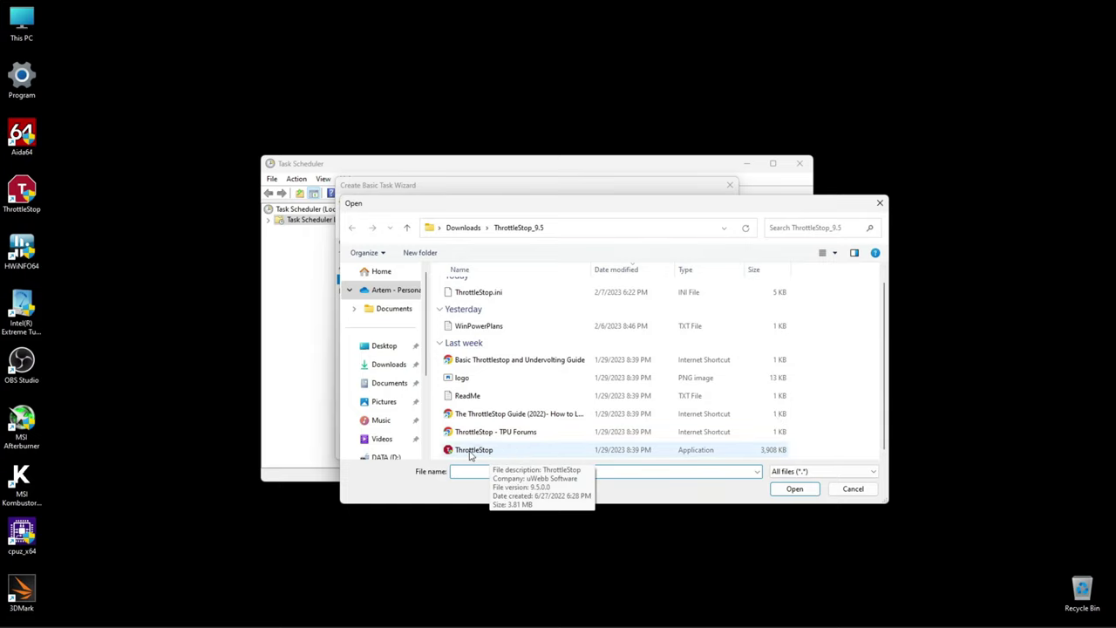
left_click(529, 452)
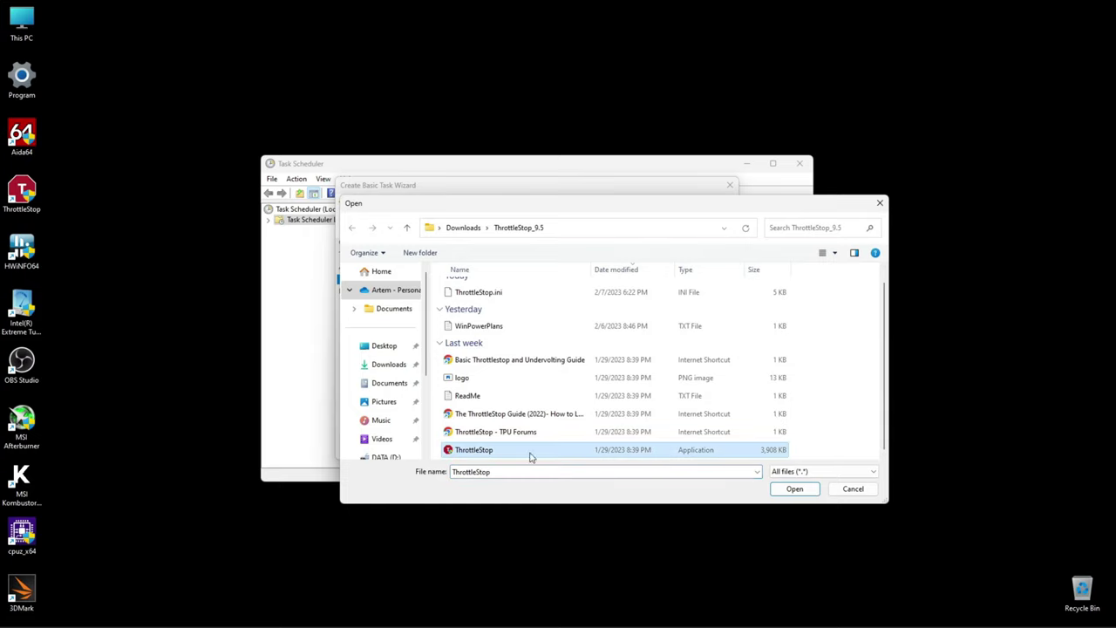
left_click(791, 490)
left_click(667, 450)
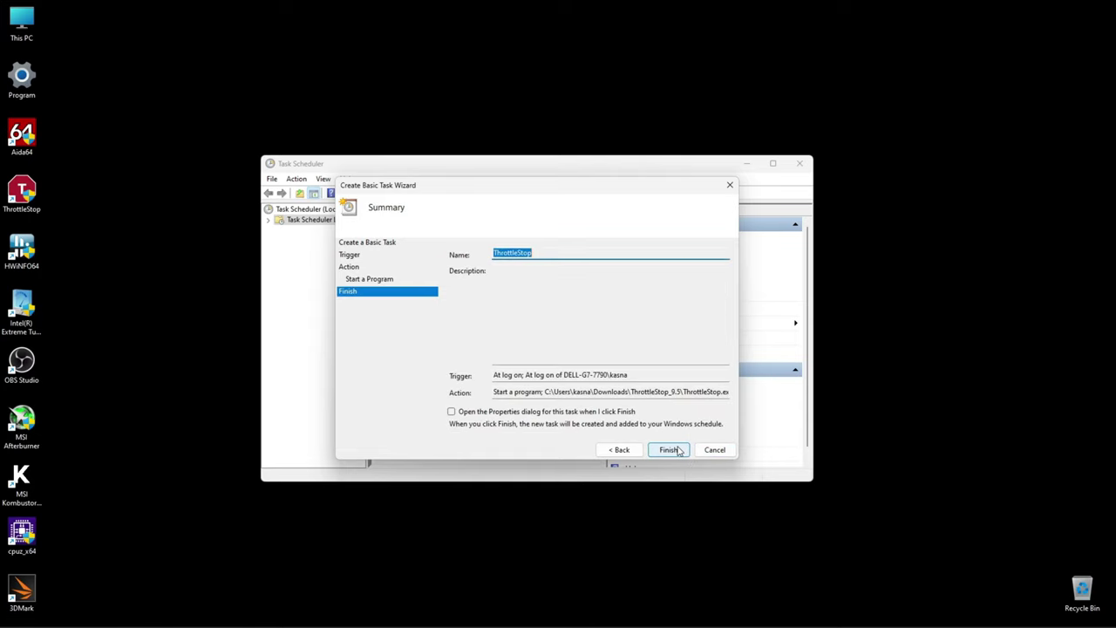
- Finish the task with its properties opening, enable running with highest privileges and configure it for Windows 10
left_click(451, 412)
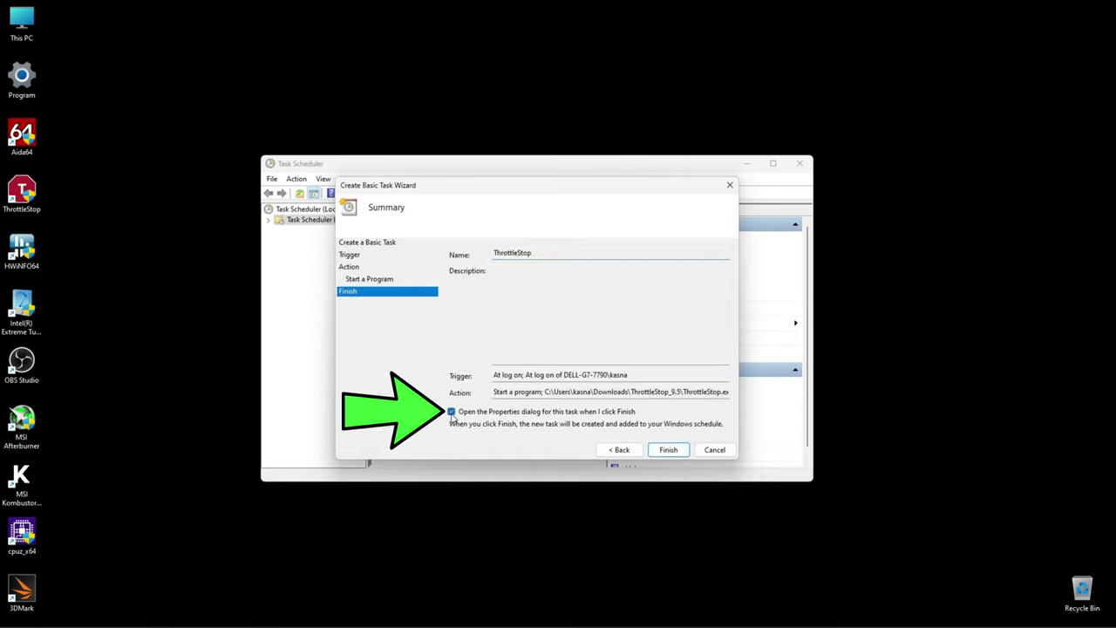
left_click(668, 450)
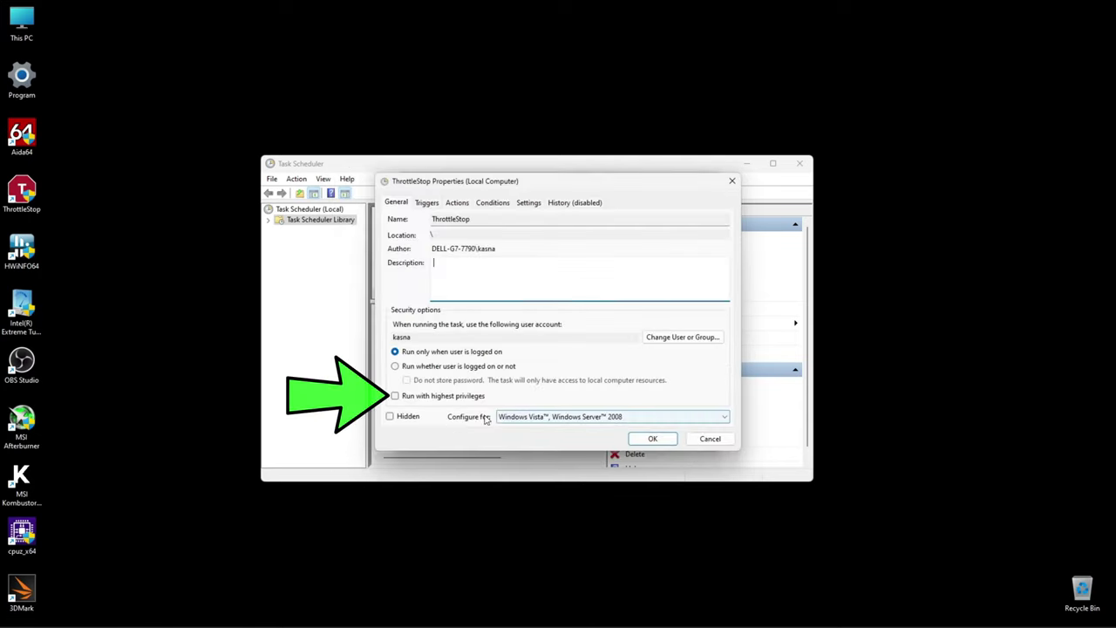
left_click(395, 396)
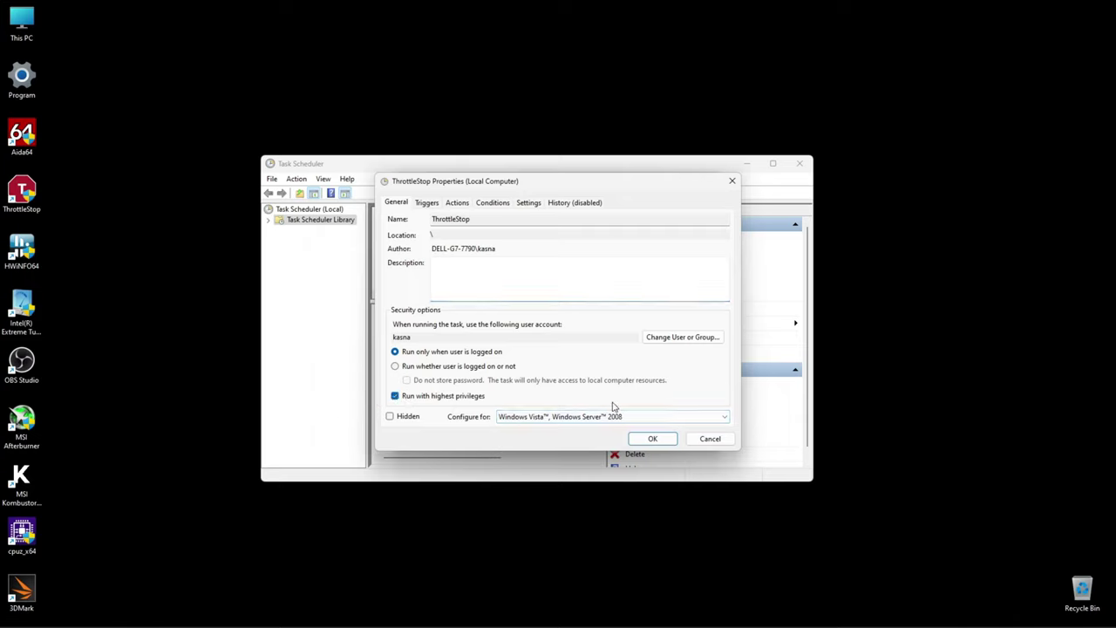
left_click(683, 418)
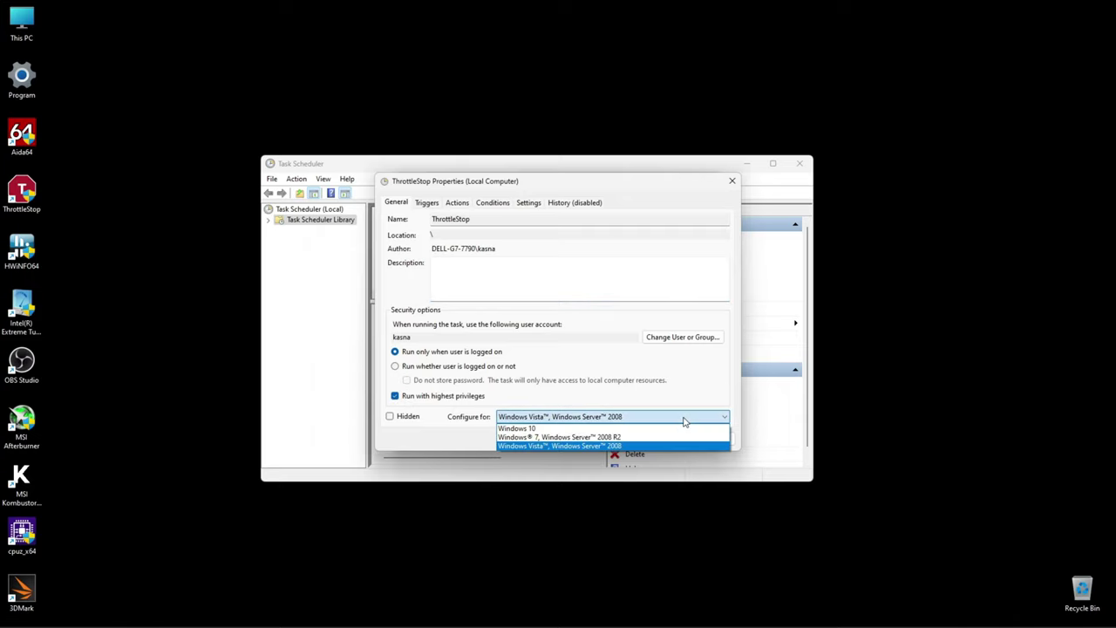
left_click(523, 429)
- Allow the ThrottleStop task to wake the computer, save its properties and select it in the task list
left_click(488, 202)
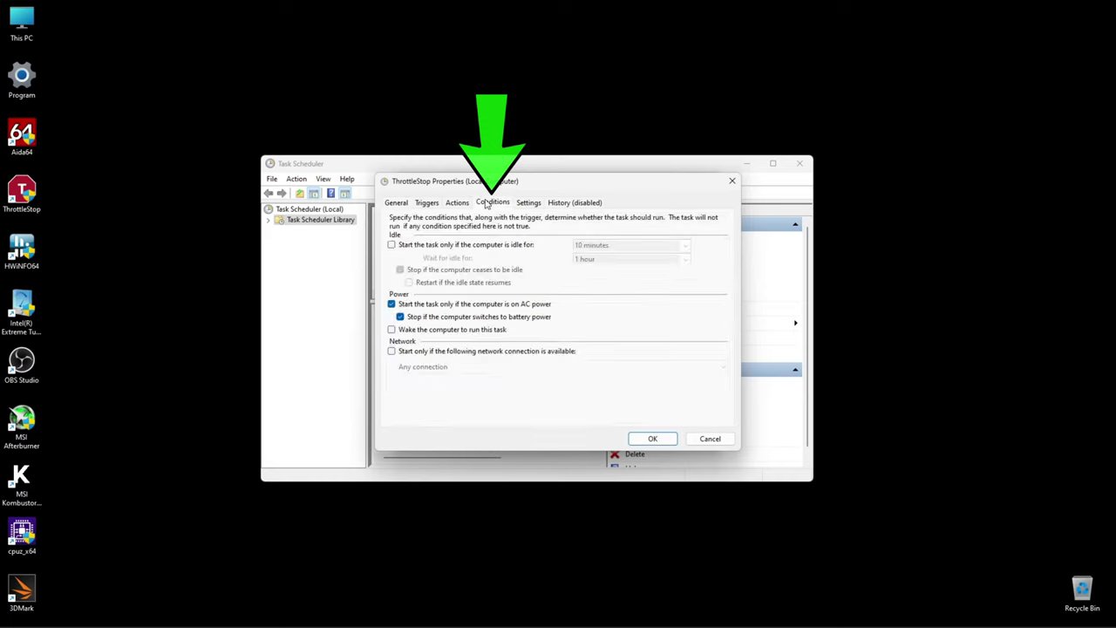
left_click(391, 329)
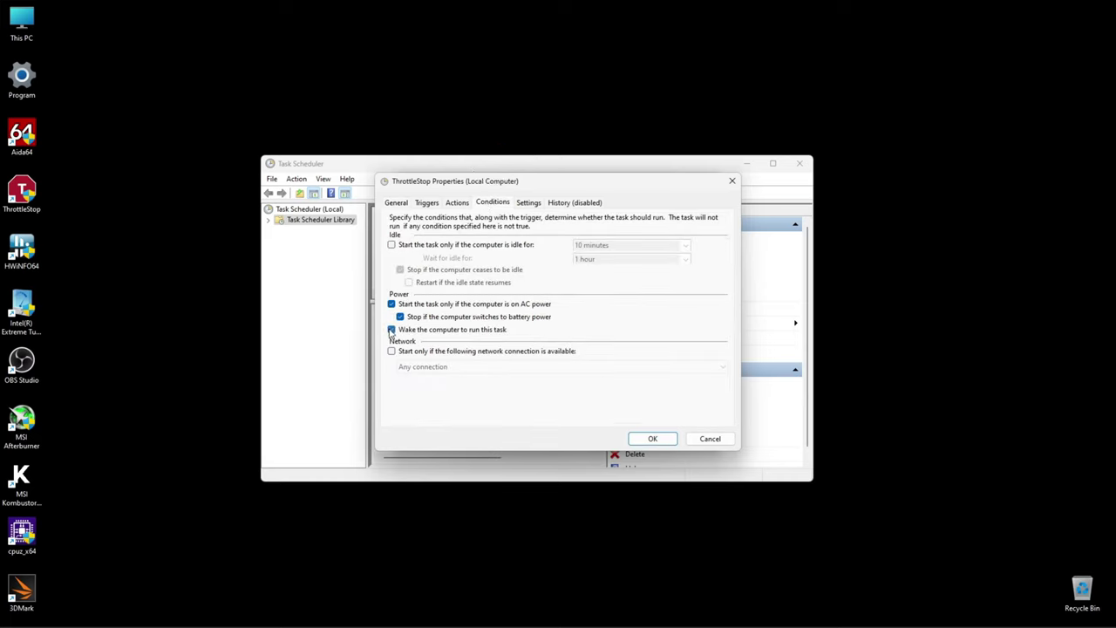
left_click(651, 439)
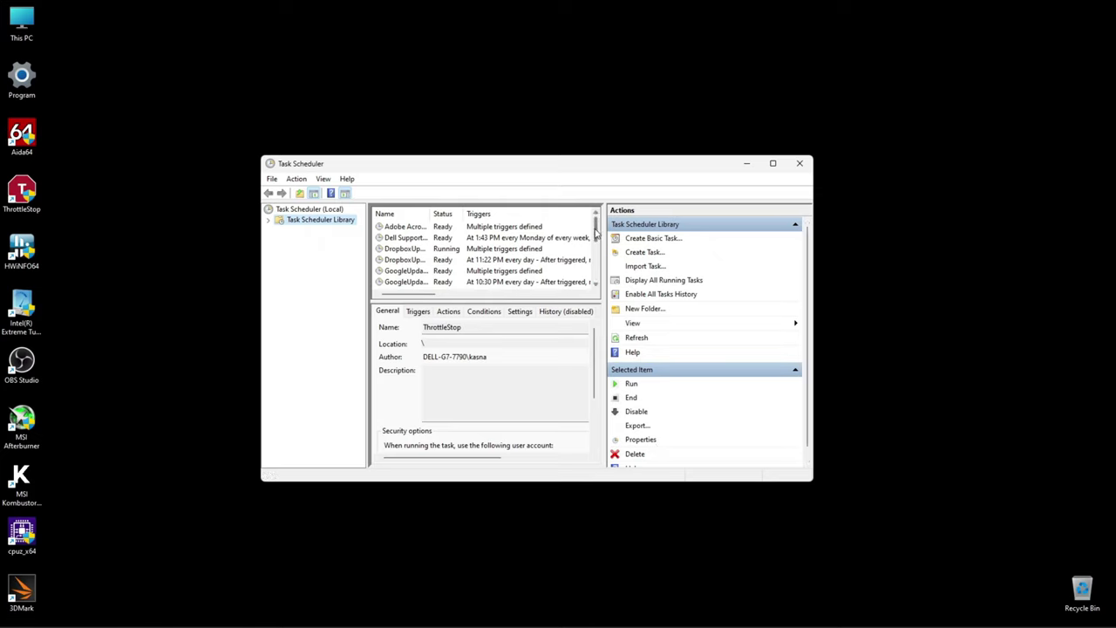
left_click_drag(596, 231, 599, 277)
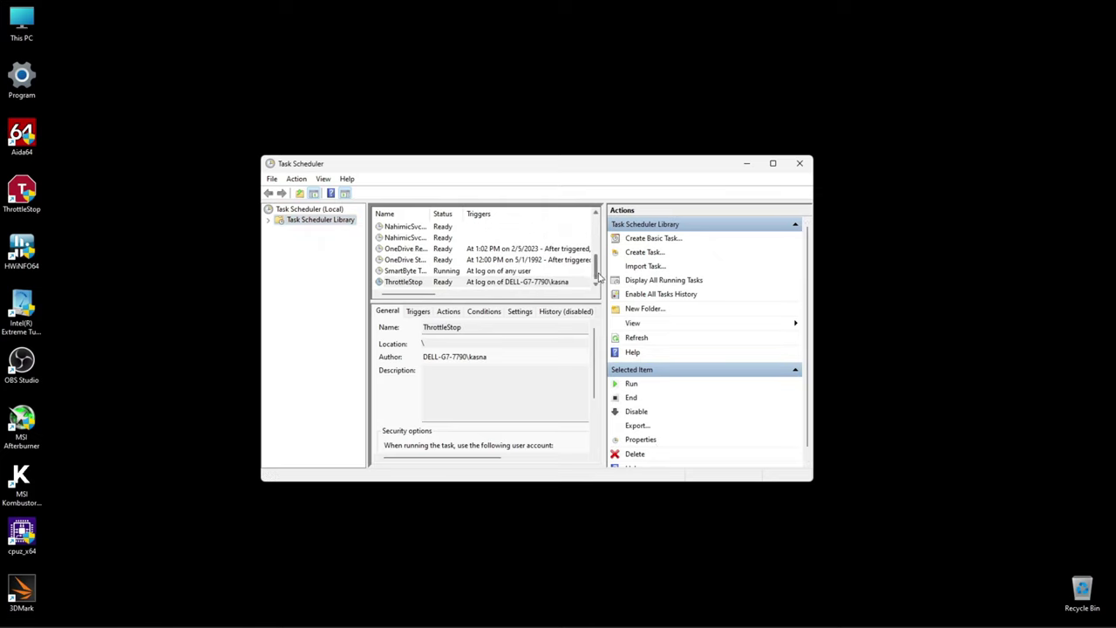
left_click(460, 283)
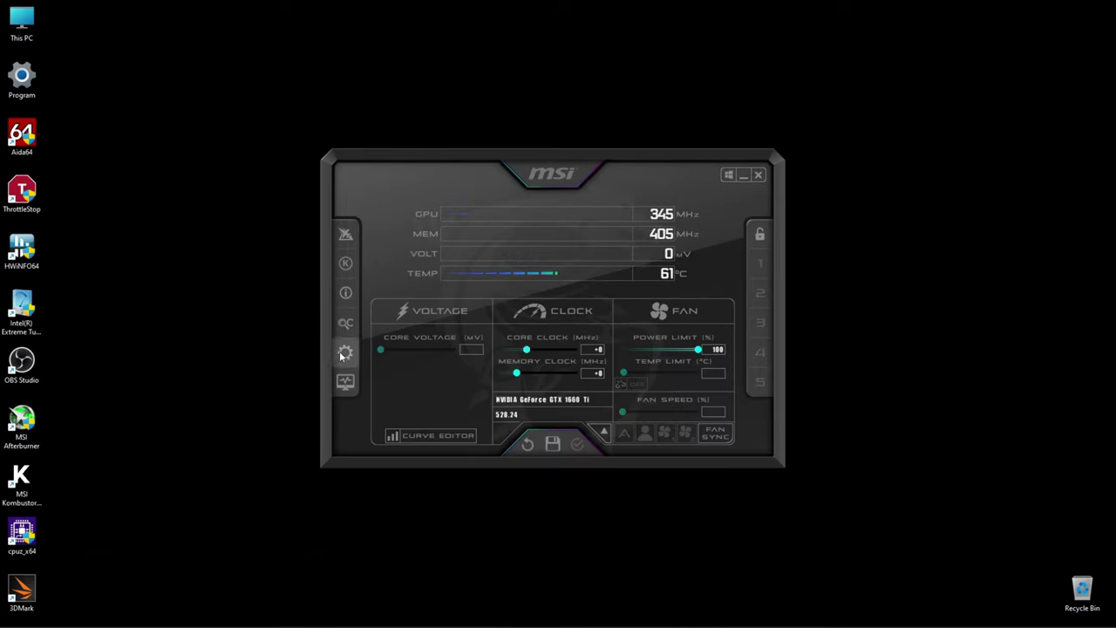
- In MSI Afterburner, apply the general properties with voltage control unlocked as standard MSI and restart the program
left_click(344, 353)
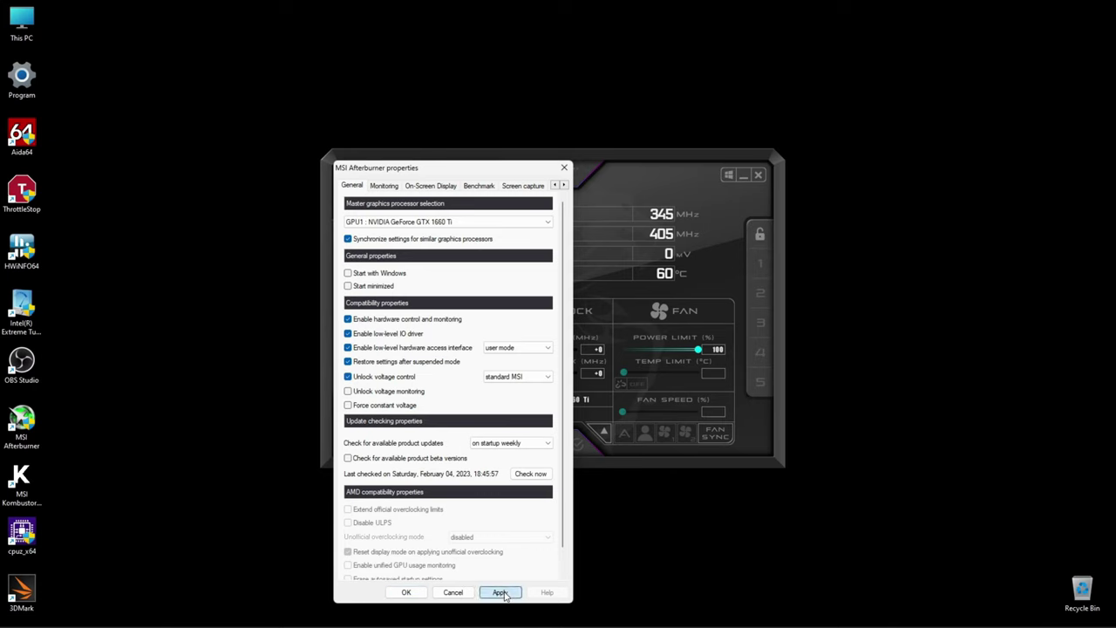
left_click(500, 592)
left_click(596, 342)
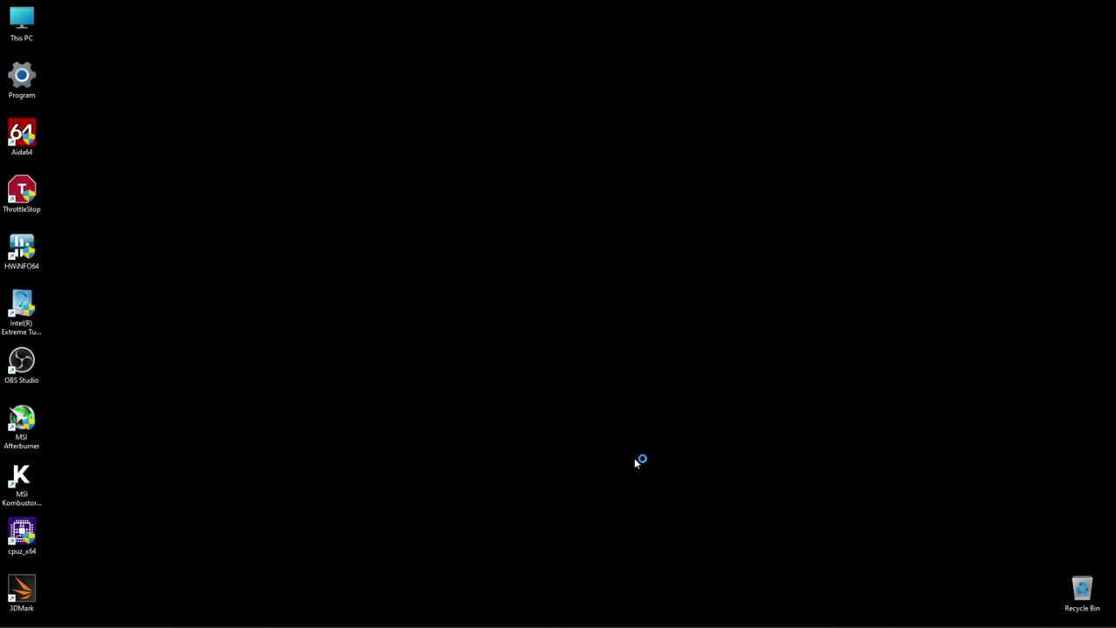
- View the available skins in the Afterburner user interface properties and leave without changing them
left_click(565, 186)
left_click(565, 186)
left_click(565, 186)
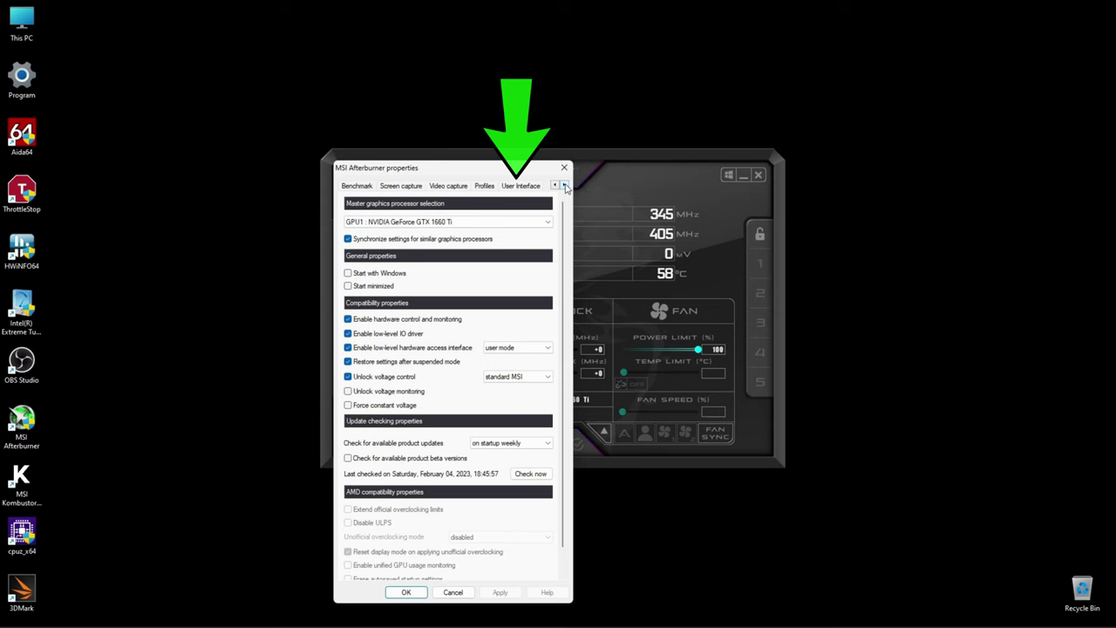
left_click(520, 186)
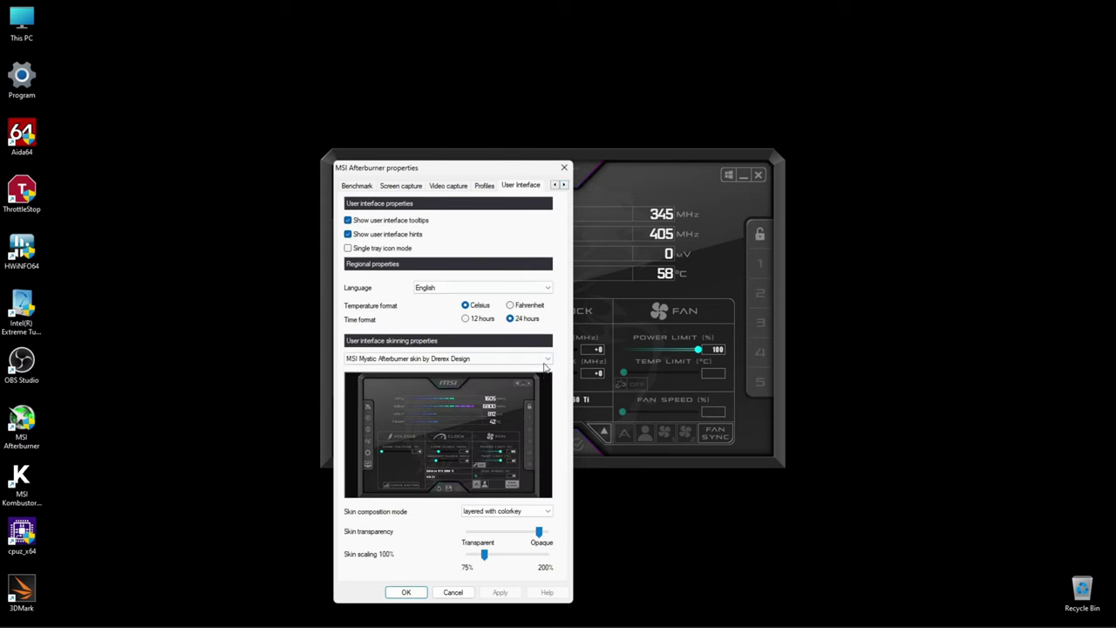
left_click(547, 359)
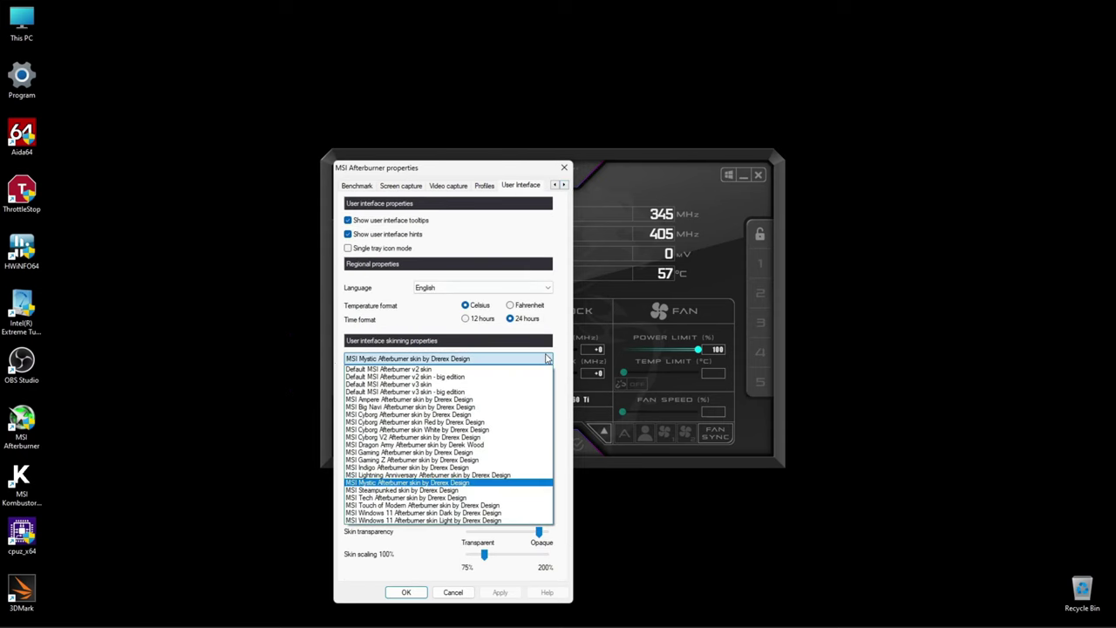
left_click(460, 595)
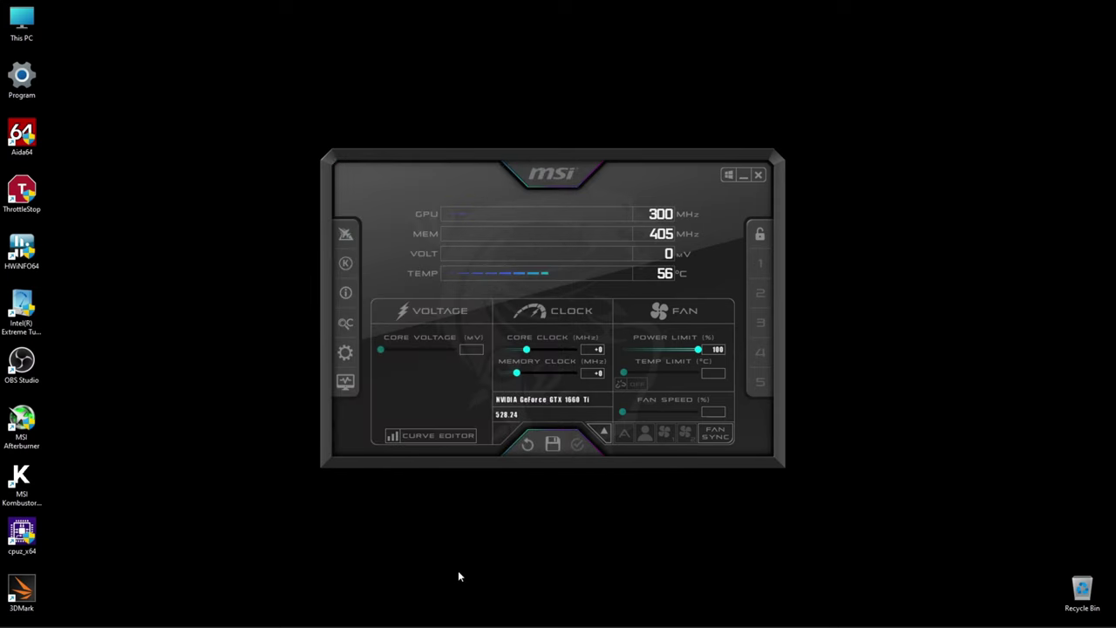
- Launch MSI Kombustor, set the resolution to 1920x1080 and run the GPU stress test
left_click(346, 264)
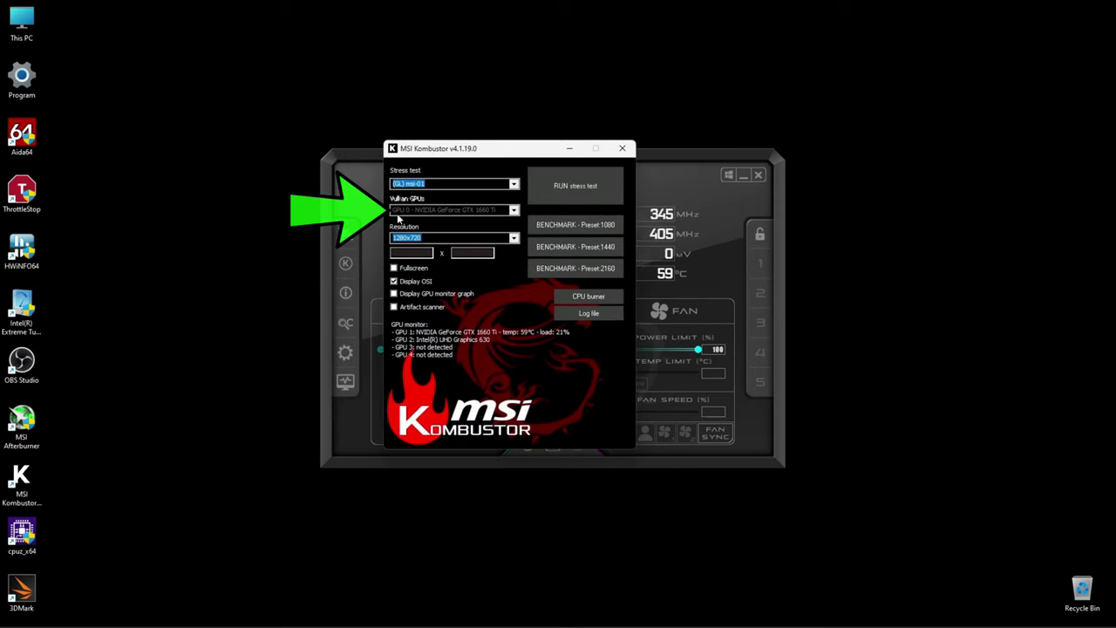
left_click(514, 238)
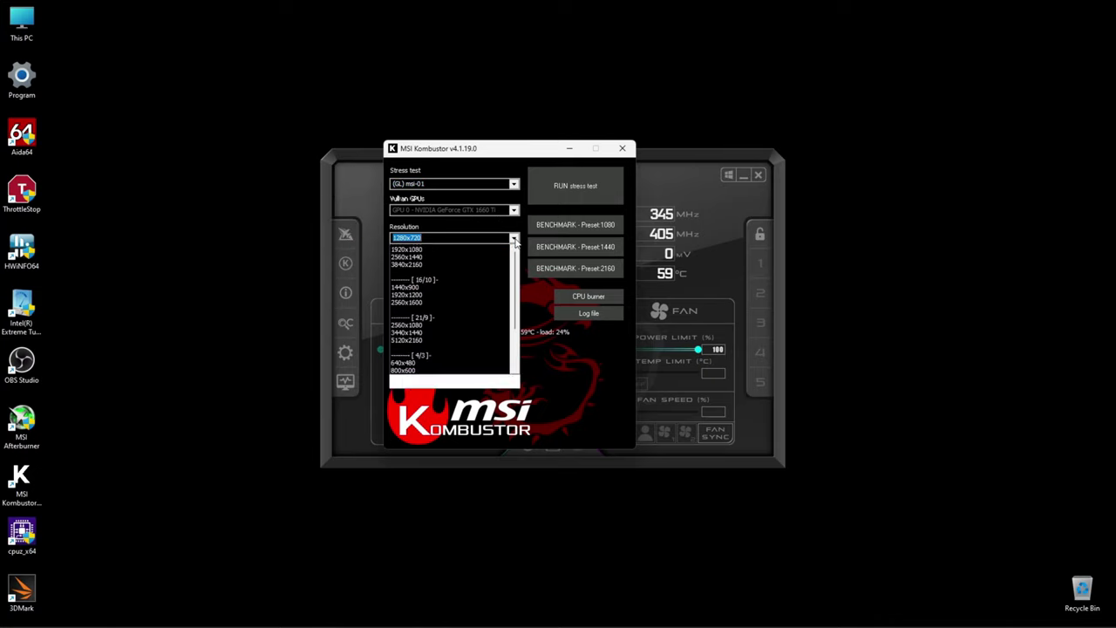
left_click(476, 265)
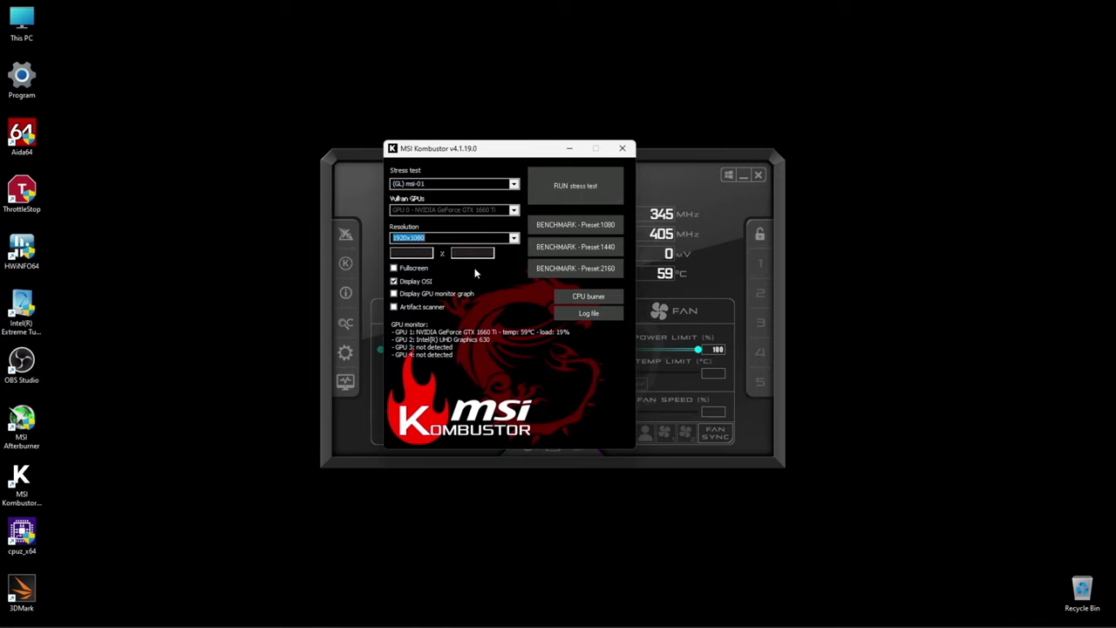
left_click(591, 190)
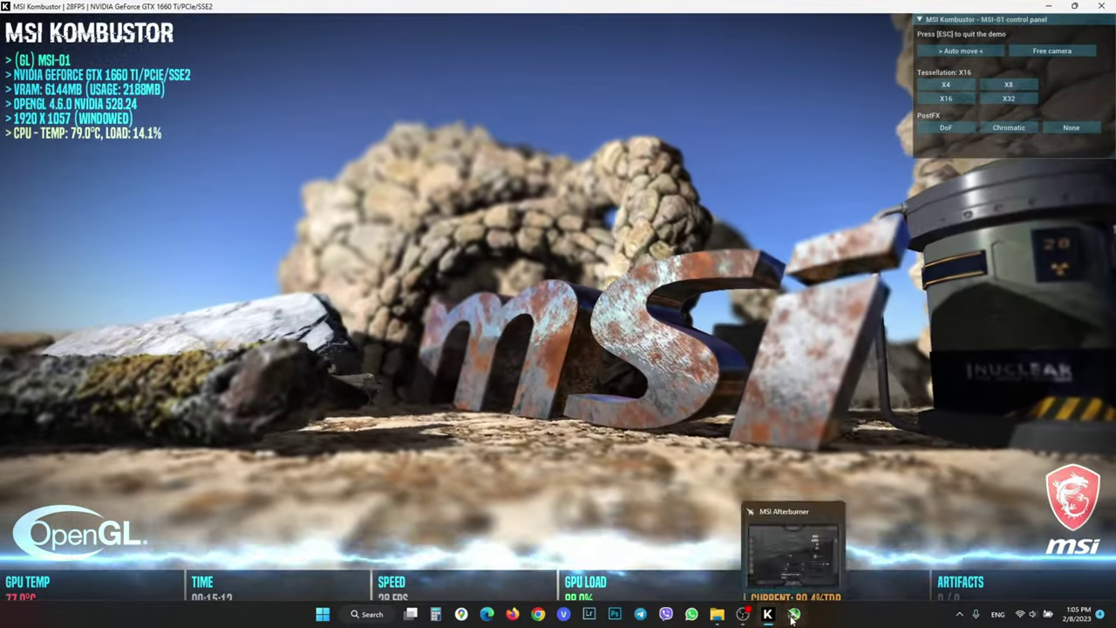
- Bring MSI Afterburner over the running stress test, move it aside and open the voltage/frequency curve editor
left_click(792, 616)
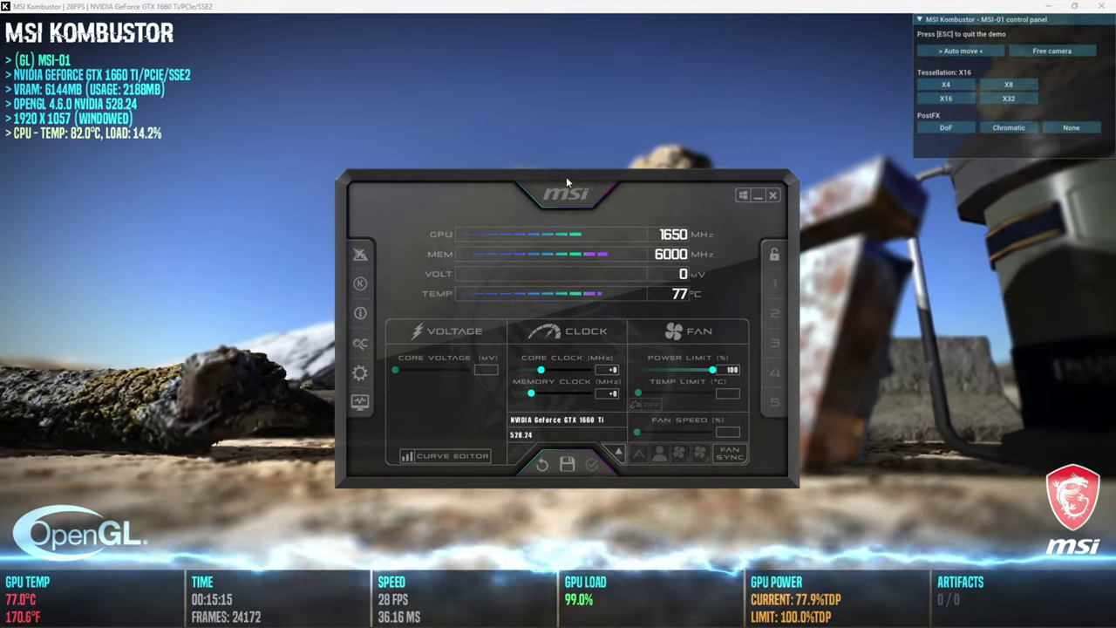
left_click_drag(566, 176, 236, 173)
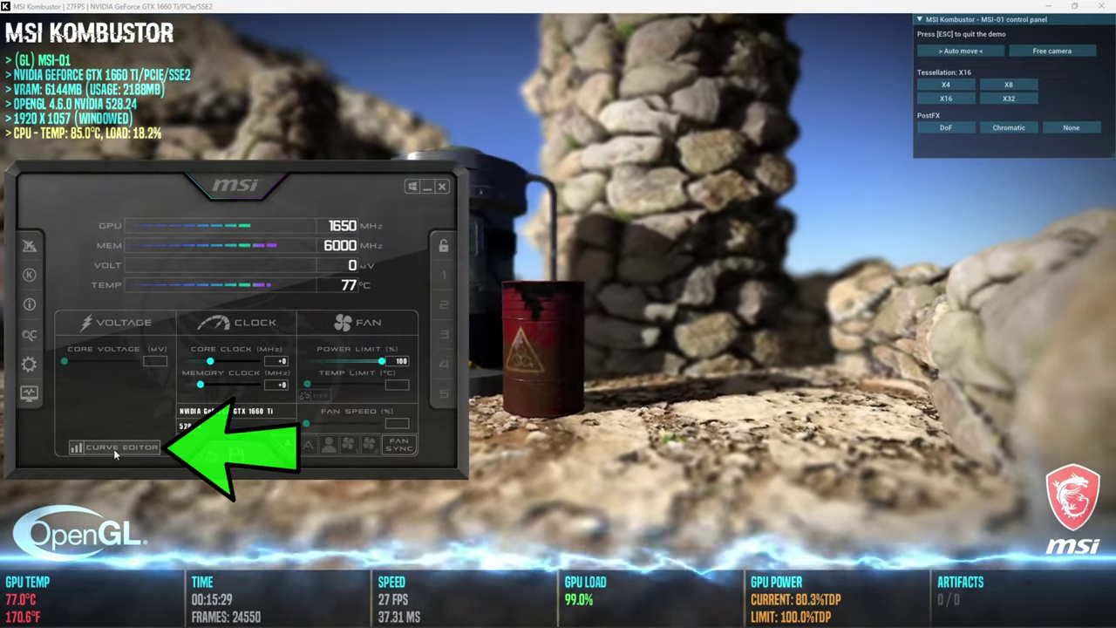
left_click(114, 447)
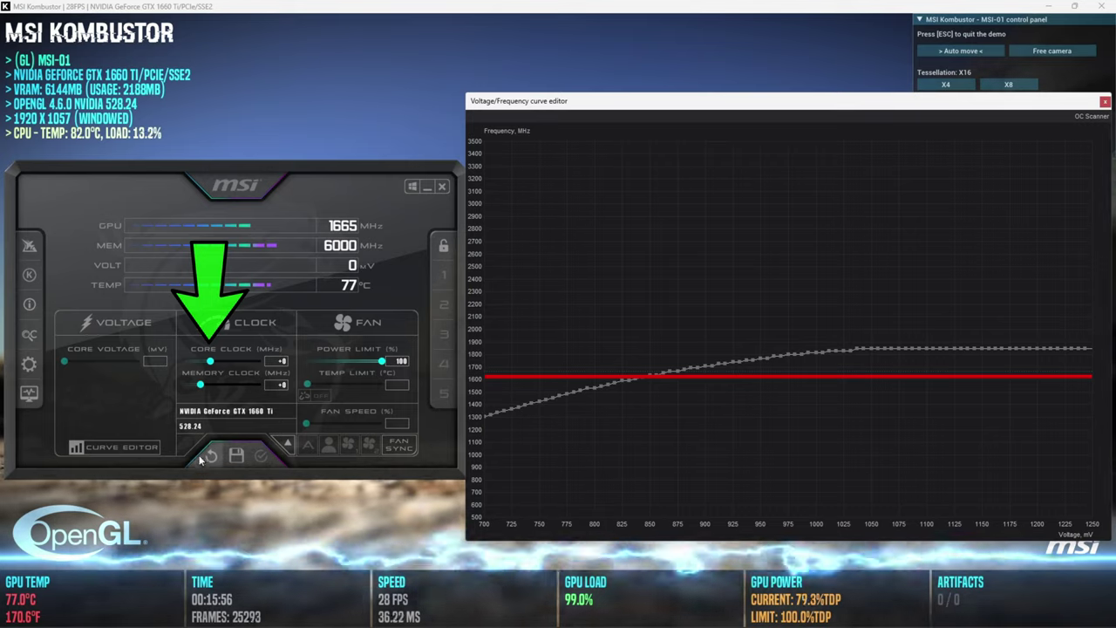
- Lower the GPU core clock offset to -260 MHz and raise the 1000 mV curve point to 1600 MHz
left_click_drag(209, 362, 197, 362)
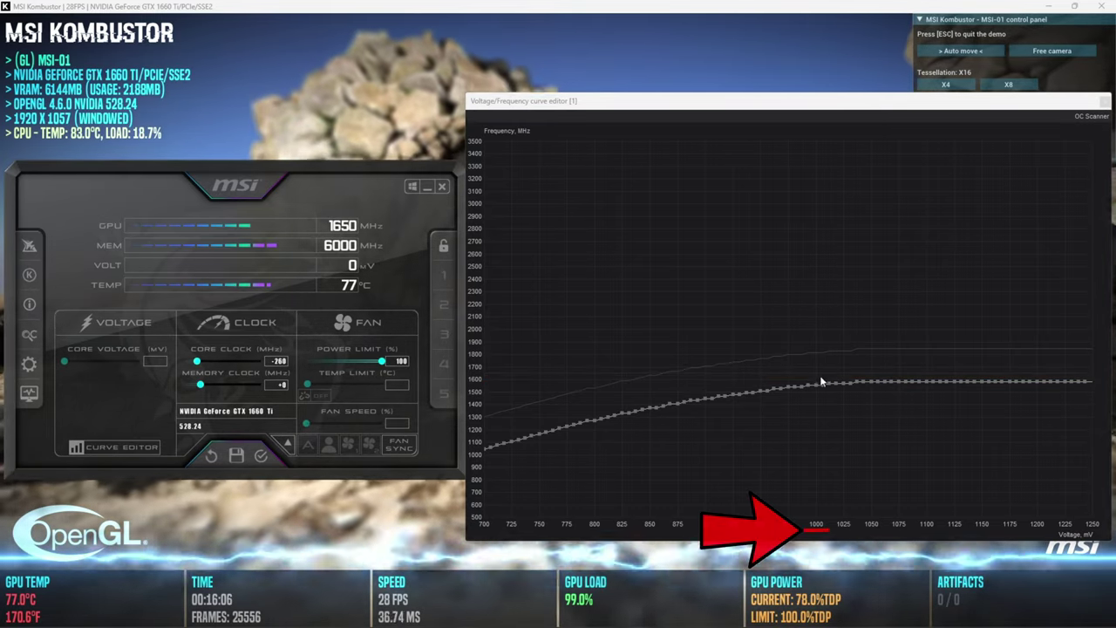
left_click(816, 384)
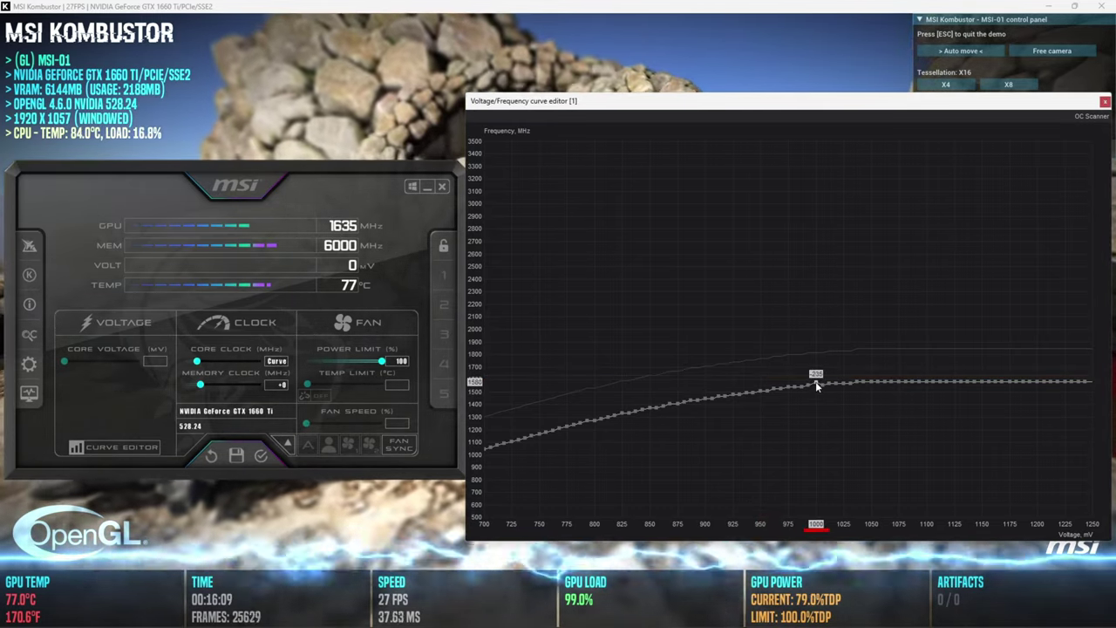
left_click_drag(816, 381, 815, 379)
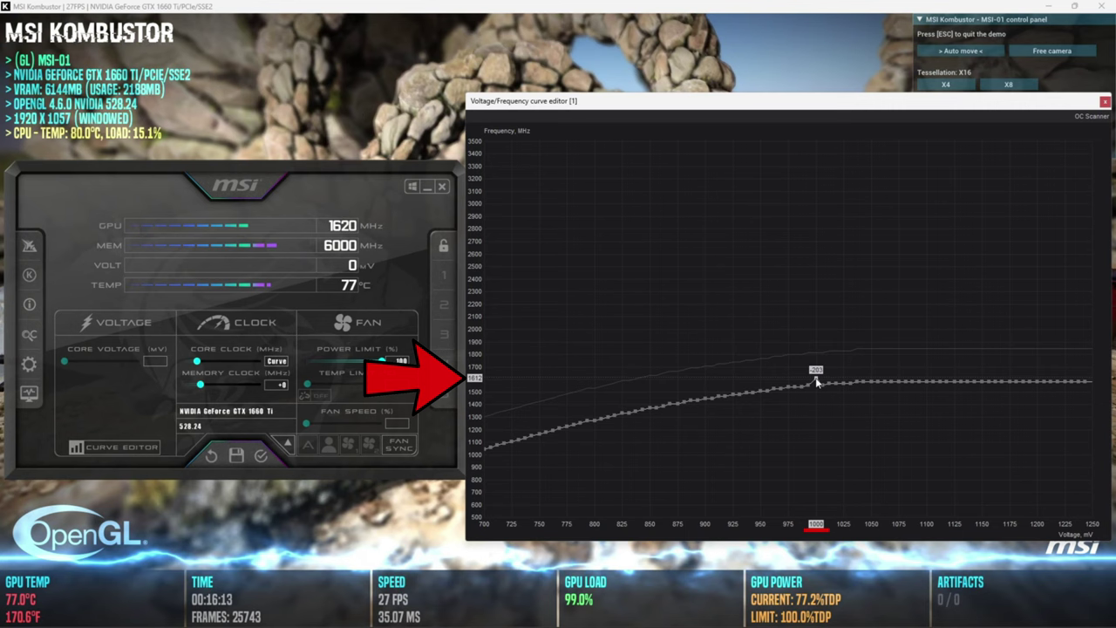
left_click_drag(816, 381, 816, 383)
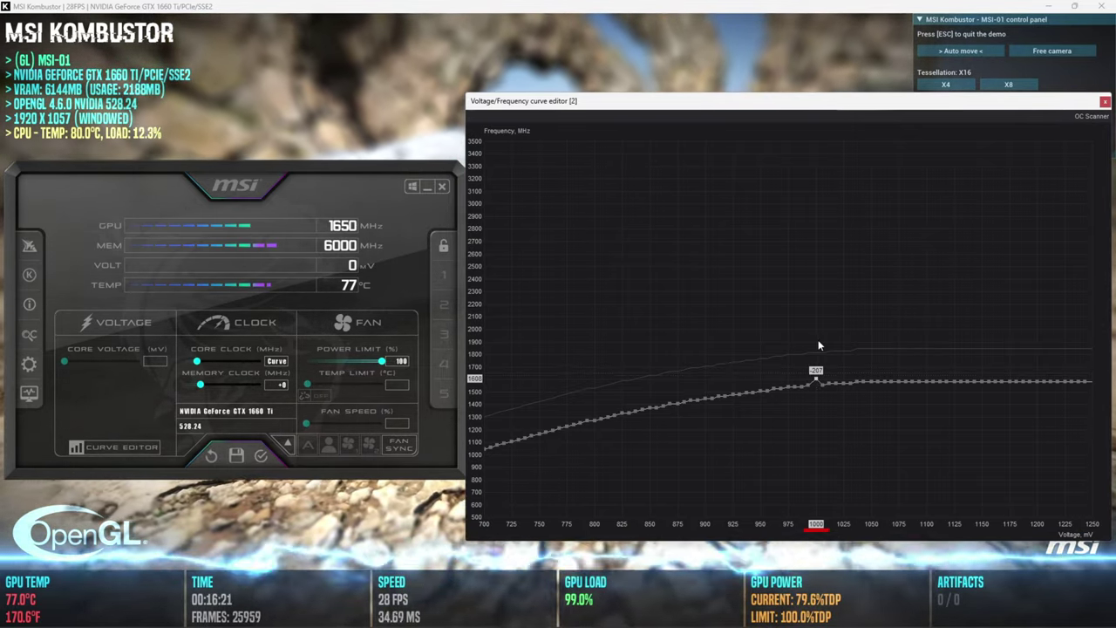
- Level the curve above the 1000 mV point at 1600 MHz, apply it and reset the GPU settings to default
left_click_drag(818, 341, 991, 340)
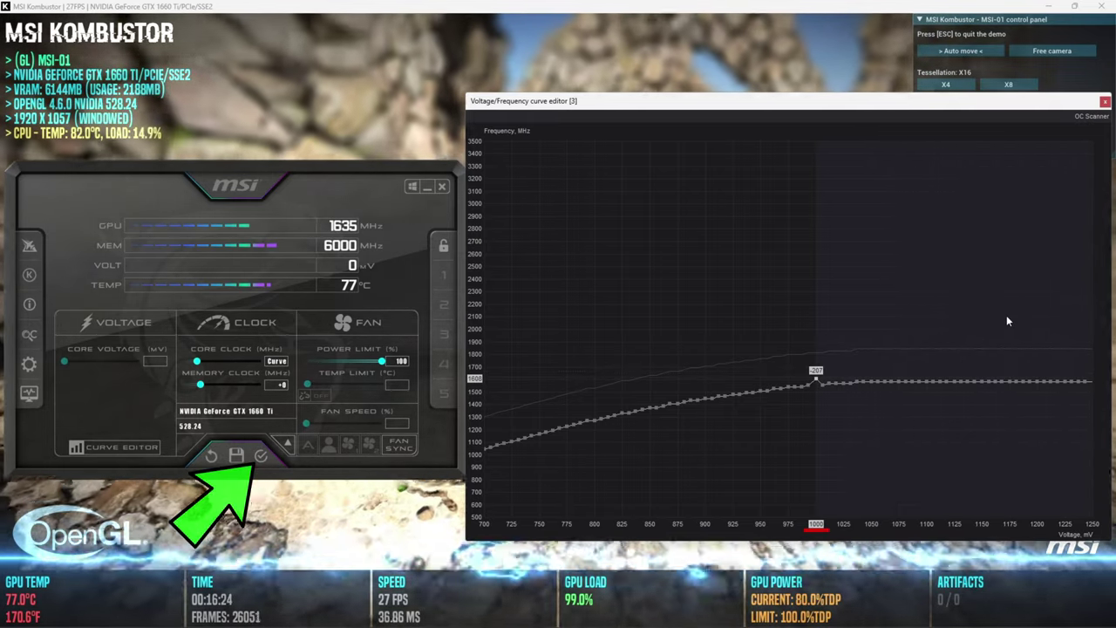
left_click(261, 455)
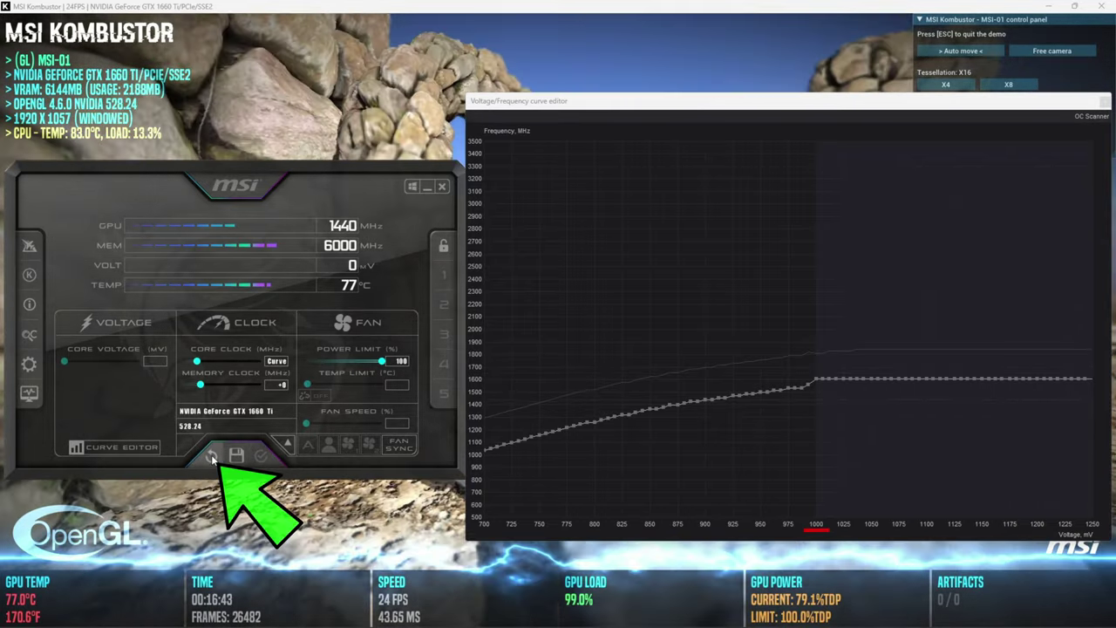
left_click(212, 455)
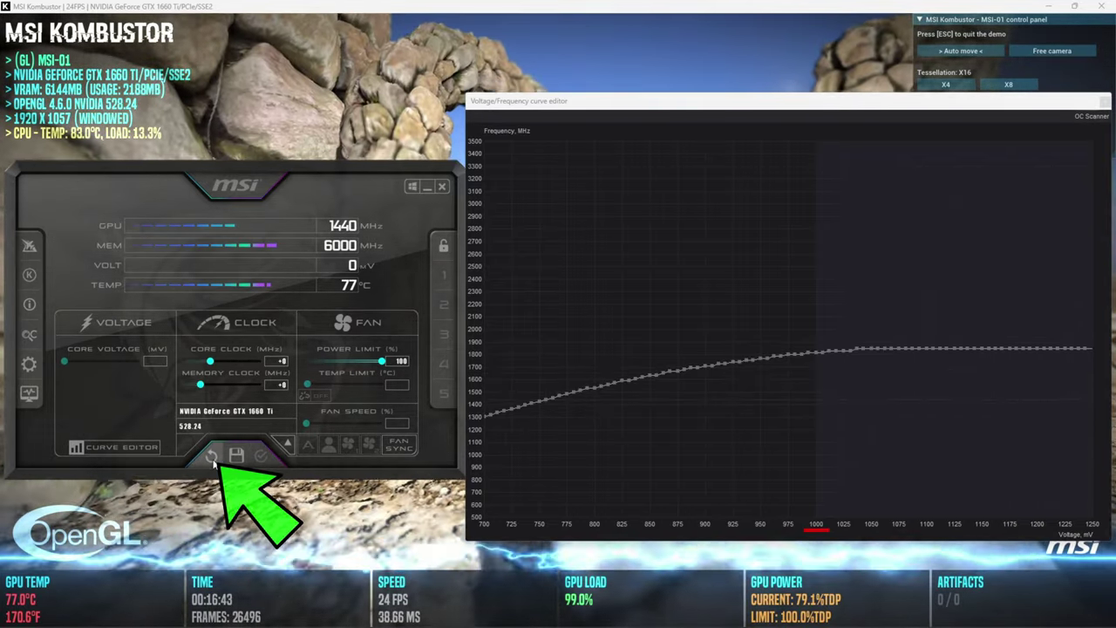
- Lower the core clock offset to -260 MHz and level the curve at 1600 MHz from the 950 mV point upward
left_click_drag(211, 362, 197, 362)
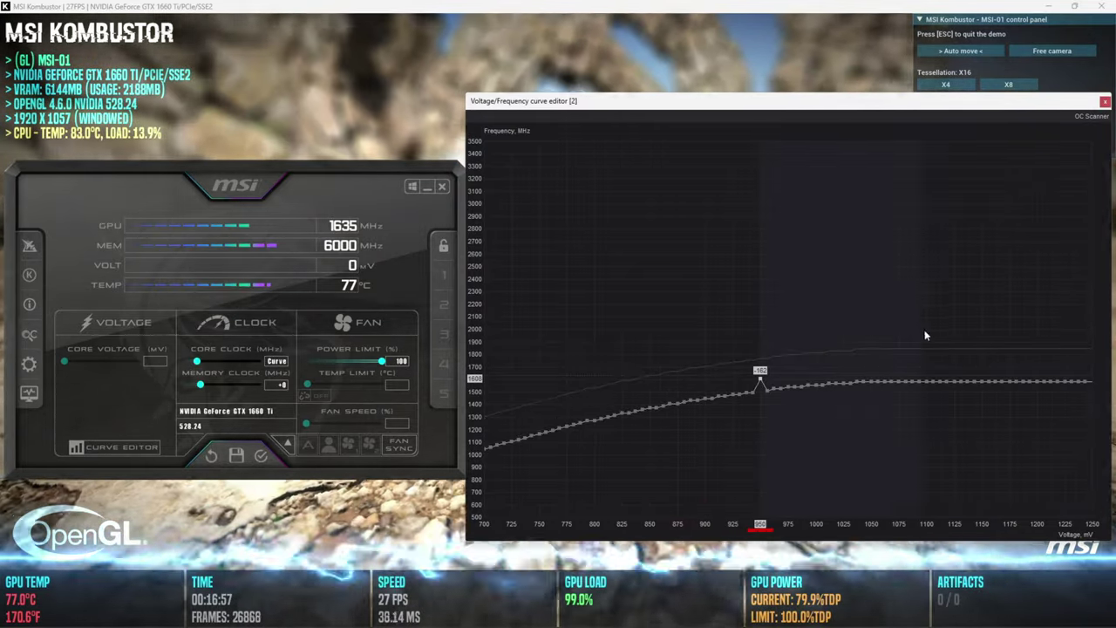
key("Return")
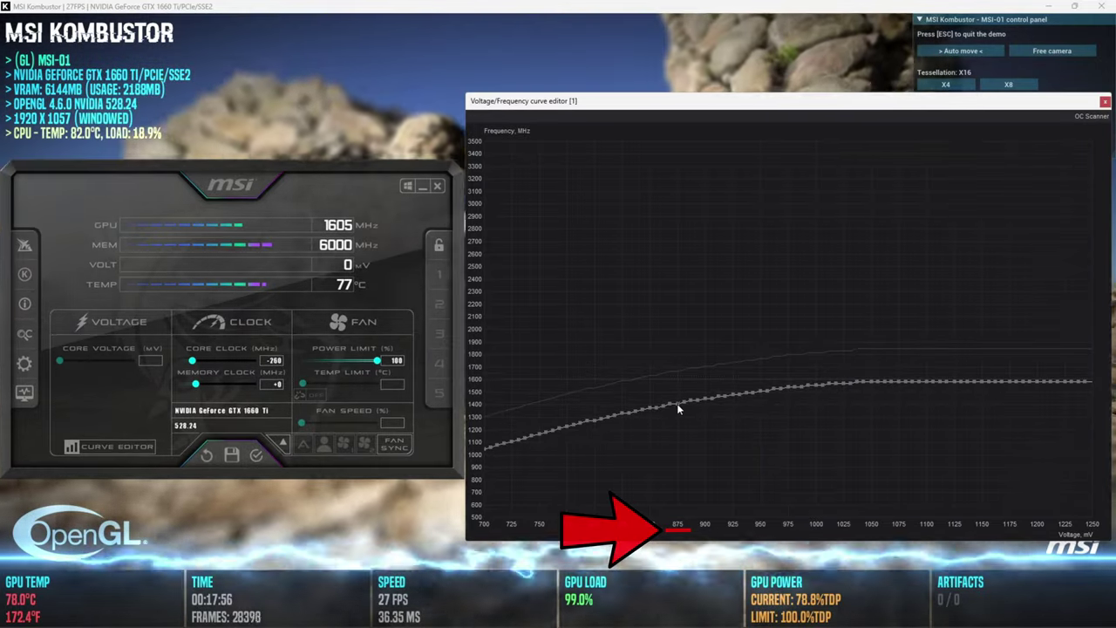
- Raise the 875 mV curve point to 1600 MHz, level all higher-voltage points with it and apply the curve
left_click_drag(678, 399, 679, 374)
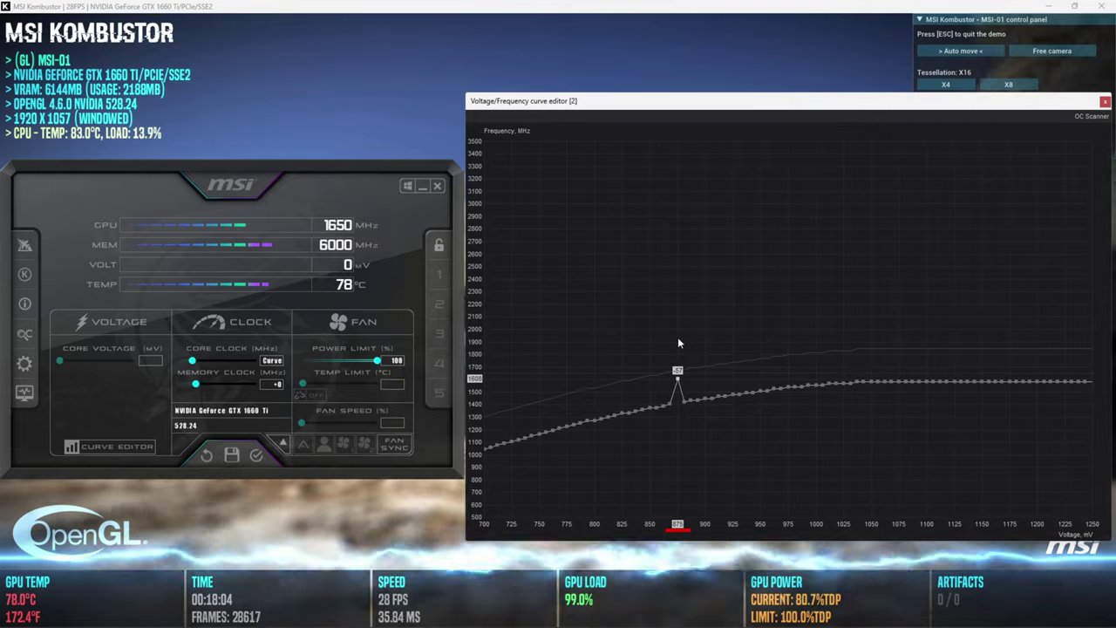
key("Return")
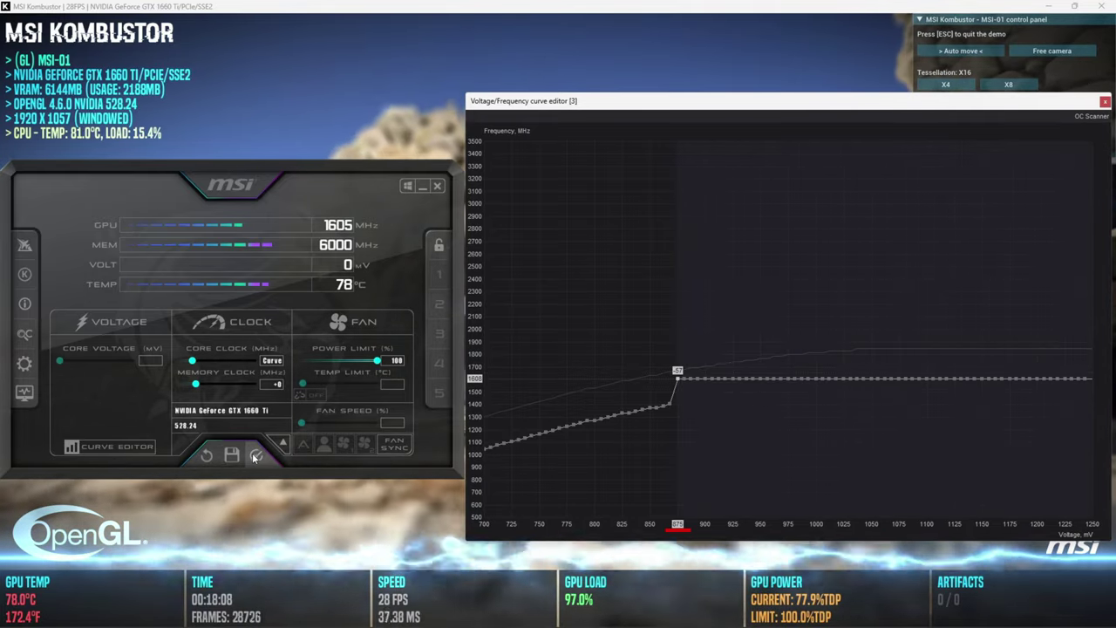
left_click(255, 457)
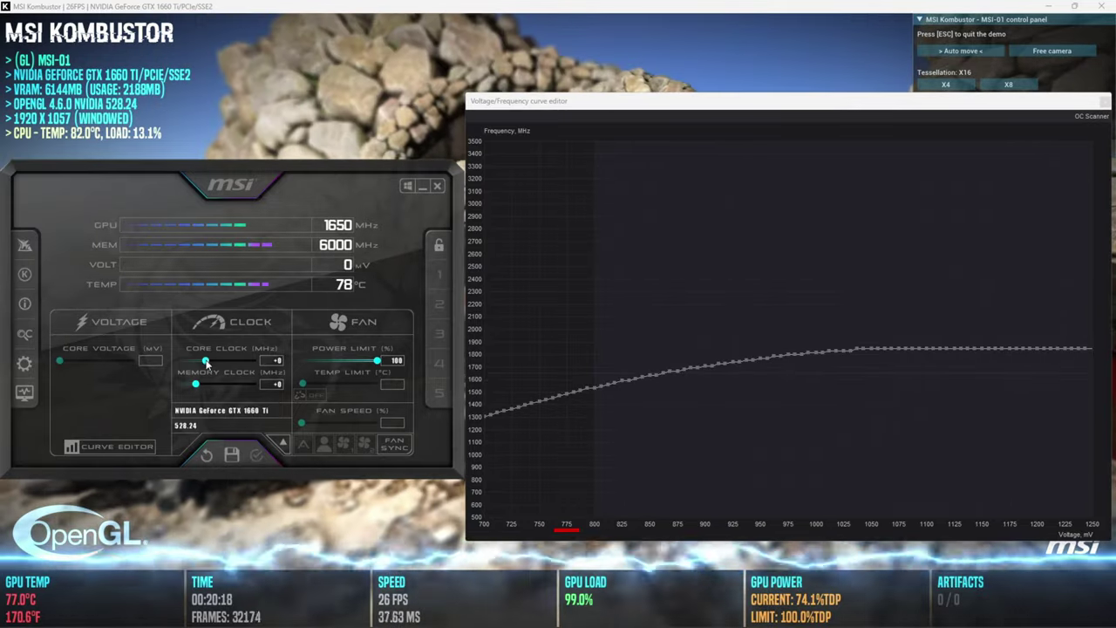
- Lower the core clock offset to -260 MHz and raise the 775 mV curve point to 1600 MHz
left_click_drag(206, 362, 194, 361)
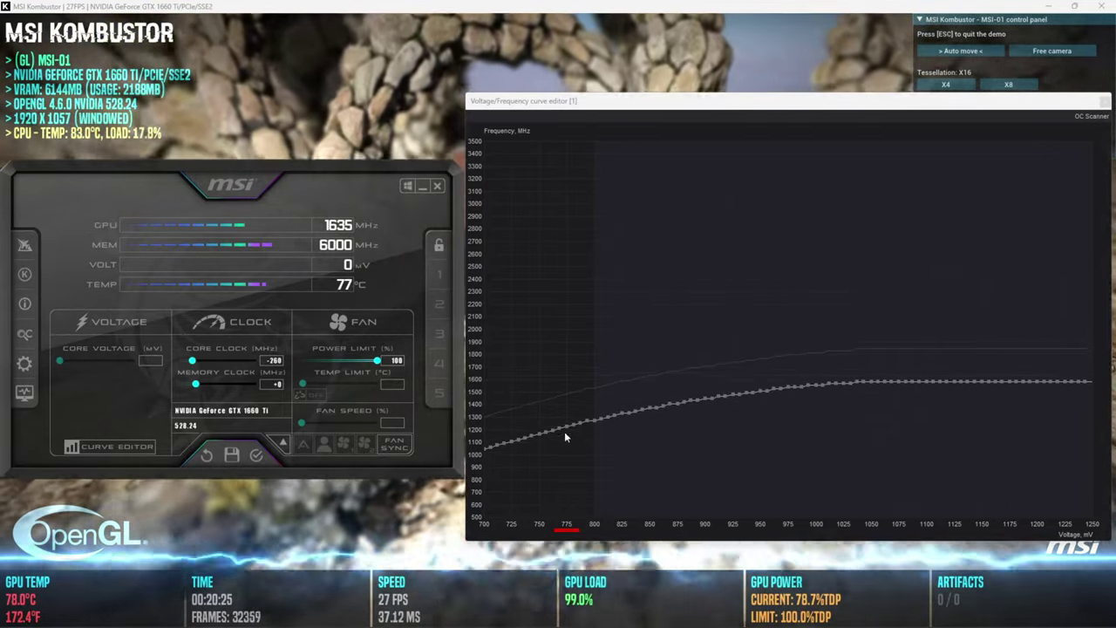
left_click_drag(567, 426, 568, 381)
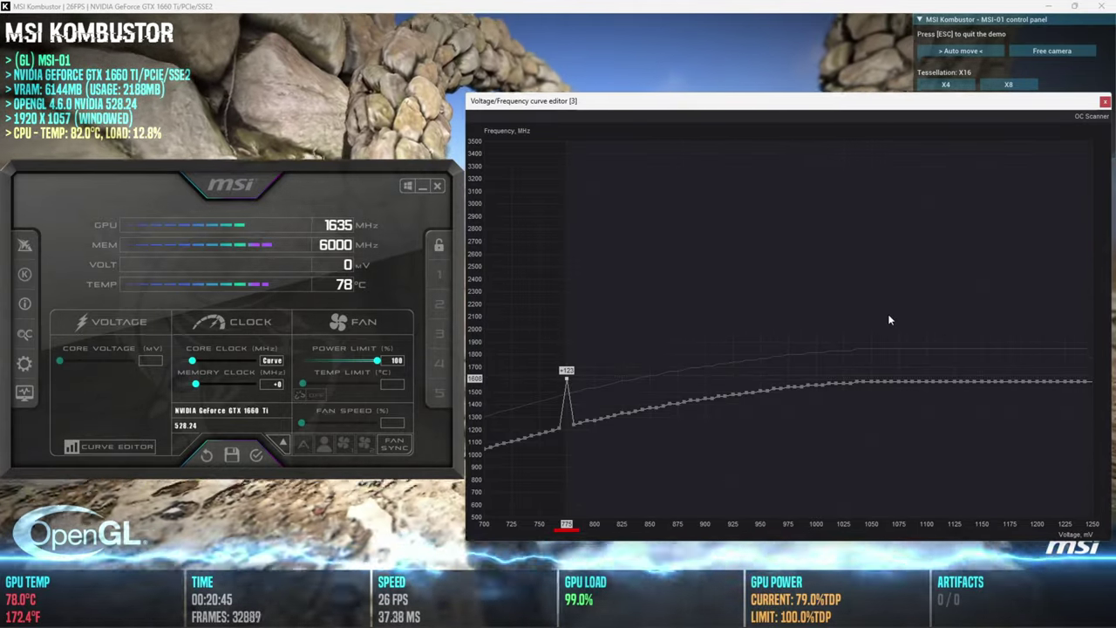
- Apply the curve levelled at 1600 MHz from 775 mV upward and save it as profile 1
left_click(256, 455)
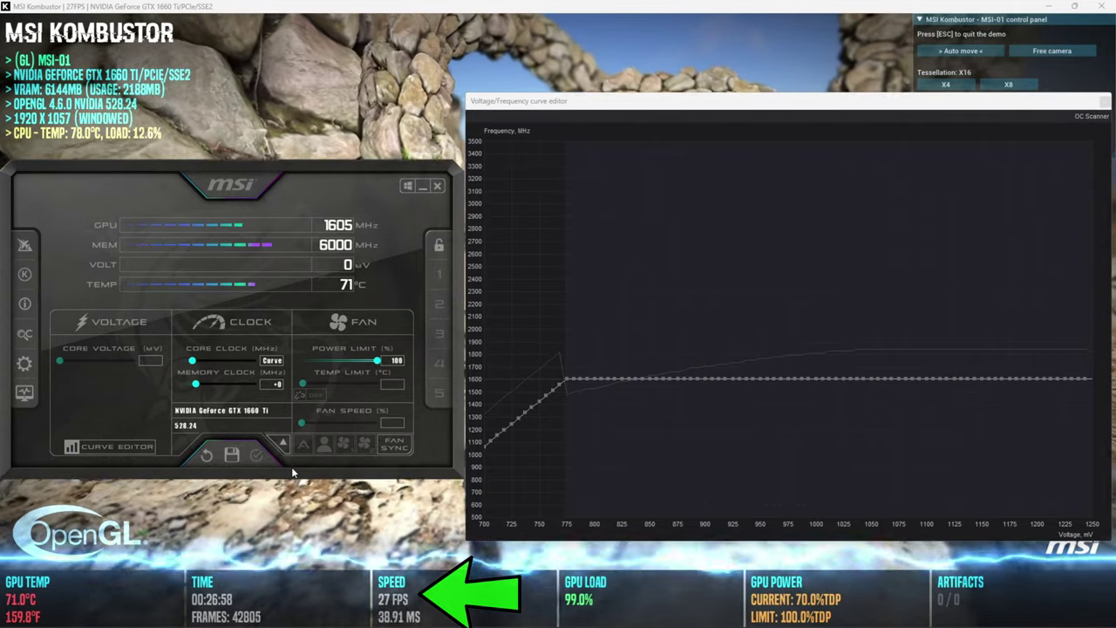
left_click(229, 457)
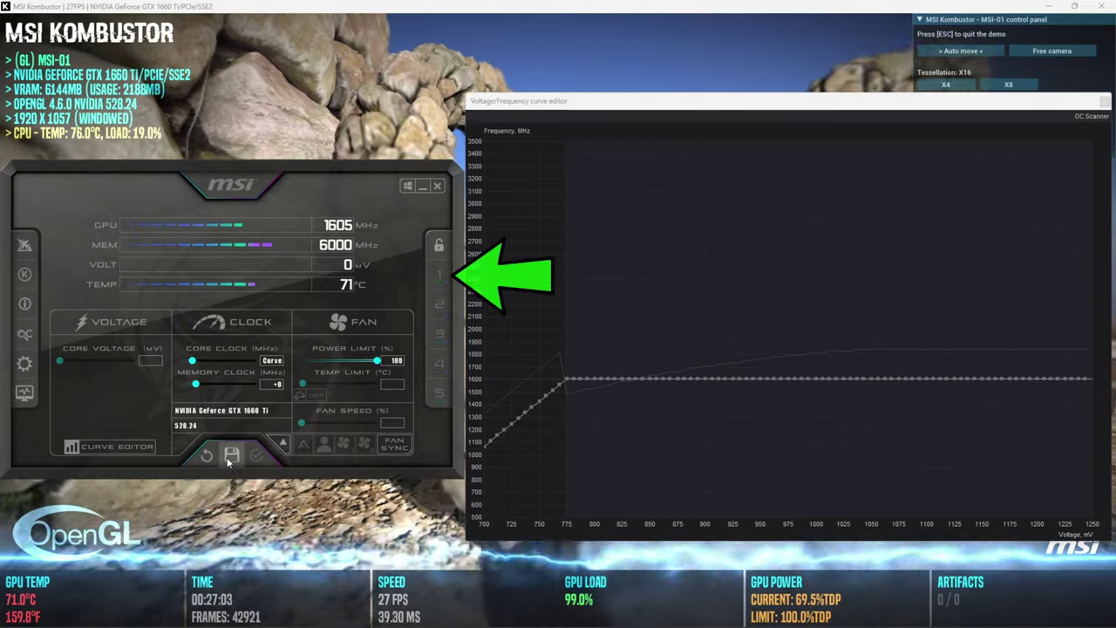
left_click(439, 277)
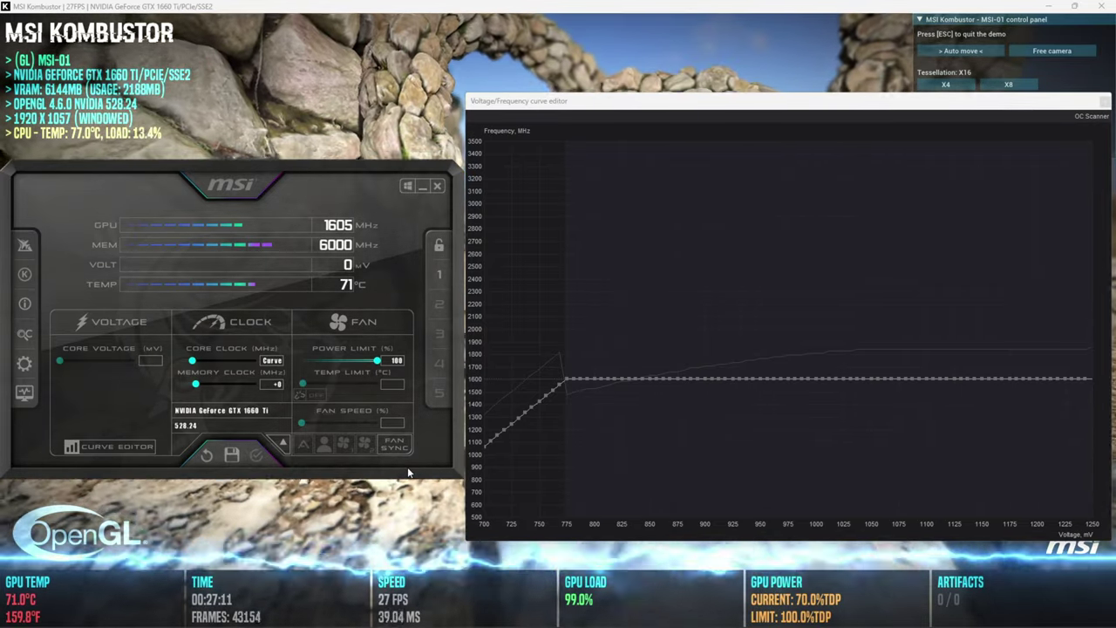
- Reset the GPU settings, and set the core and memory clock offsets to -502 MHz and the power limit to 80%
key("ctrl+d")
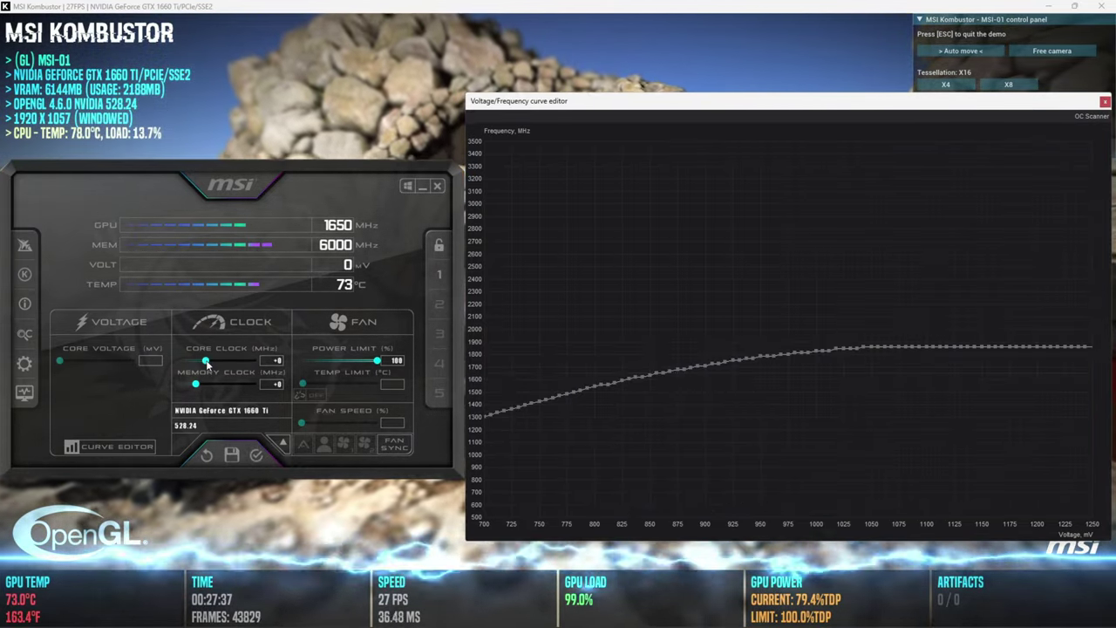
left_click_drag(205, 361, 165, 392)
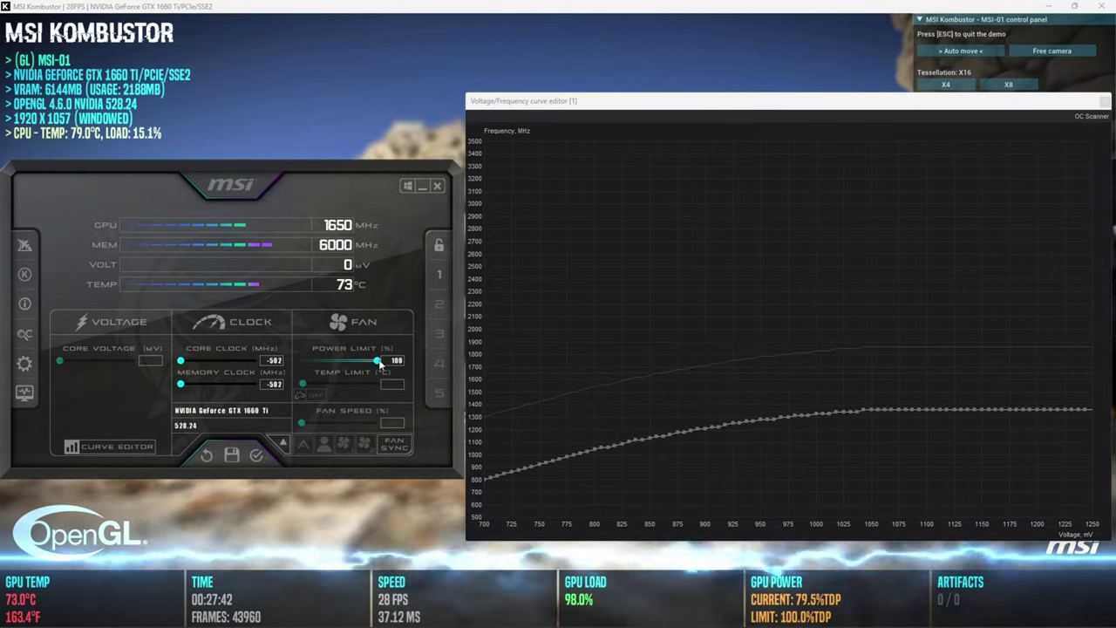
left_click_drag(377, 360, 361, 361)
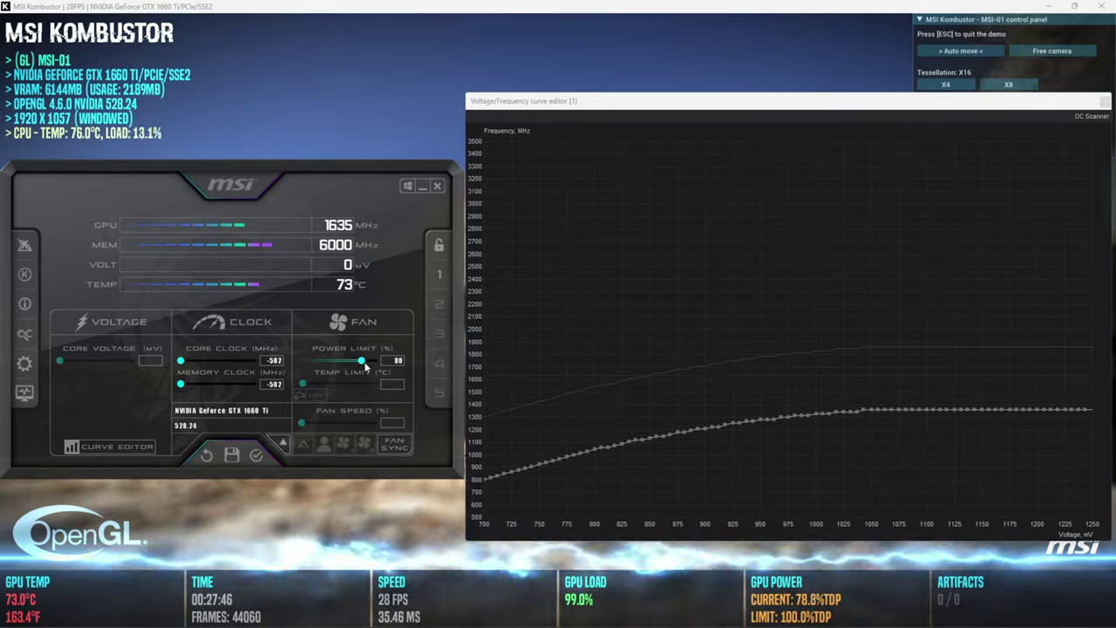
- Apply and save the reduced settings as profile 2, and try it out by loading profile 1 and returning to profile 2
left_click(256, 456)
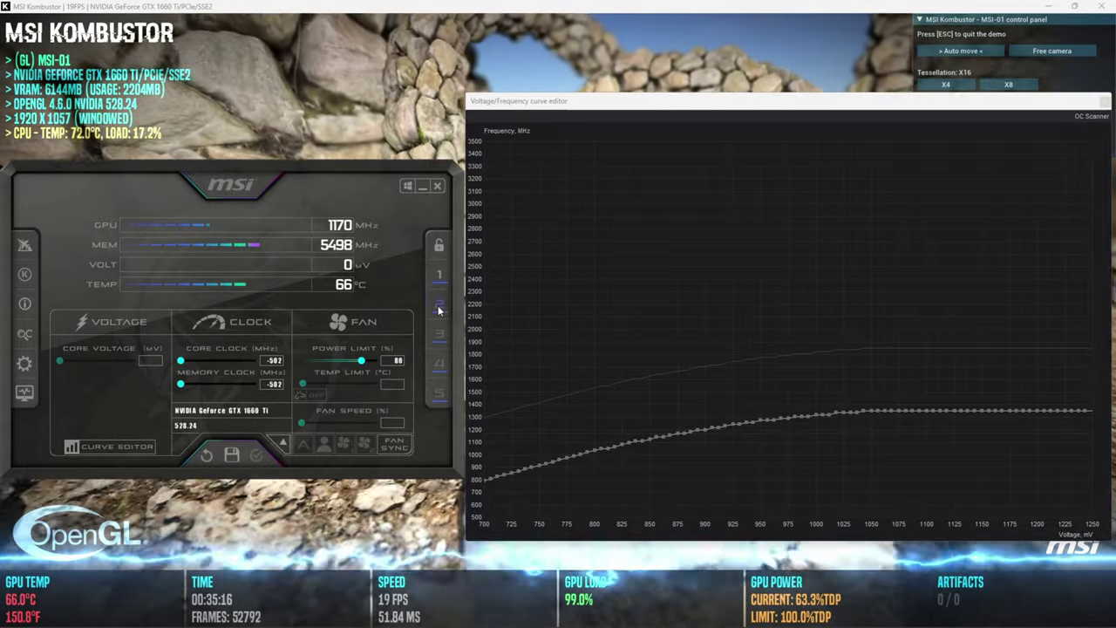
key("ctrl+shift+1")
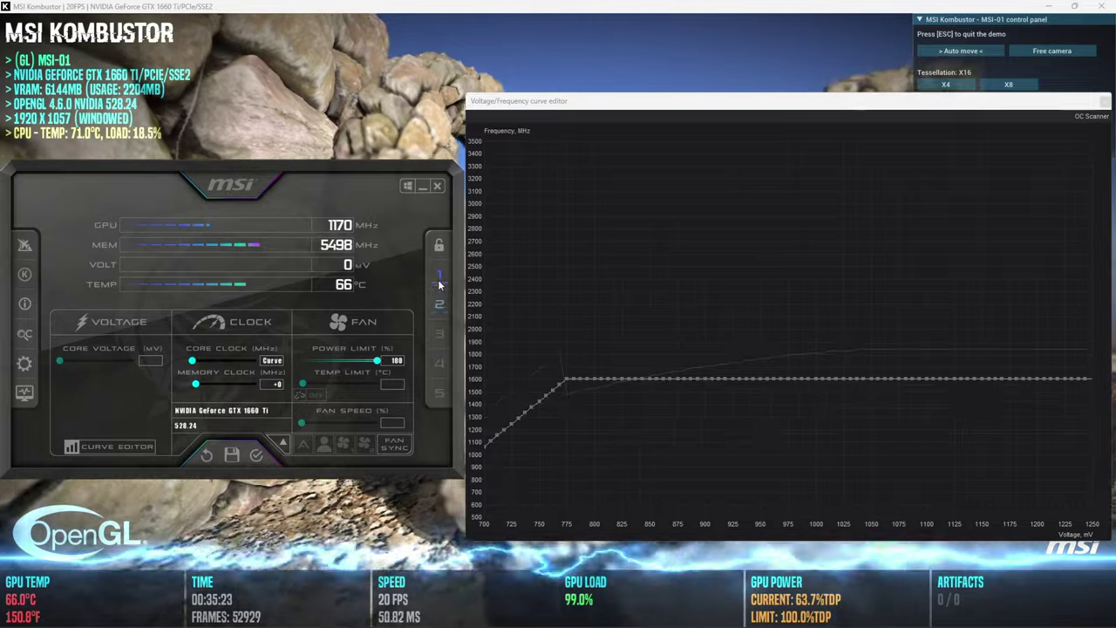
left_click(440, 307)
- Close the voltage/frequency curve editor and end the Kombustor stress test, leaving MSI Afterburner open on the desktop
left_click(1104, 101)
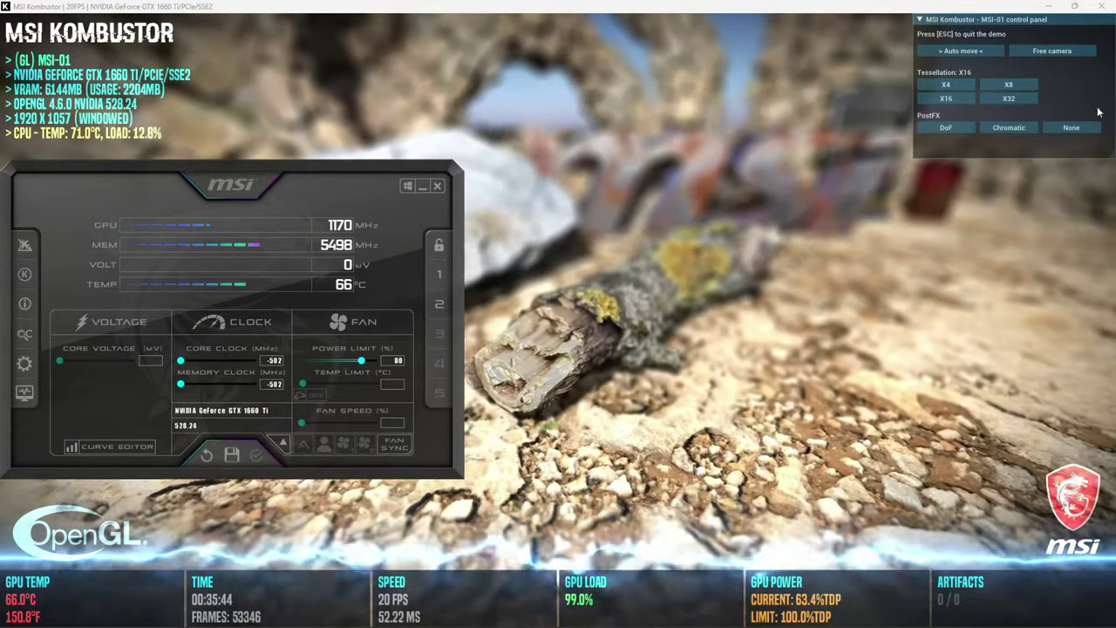
left_click_drag(395, 192, 702, 180)
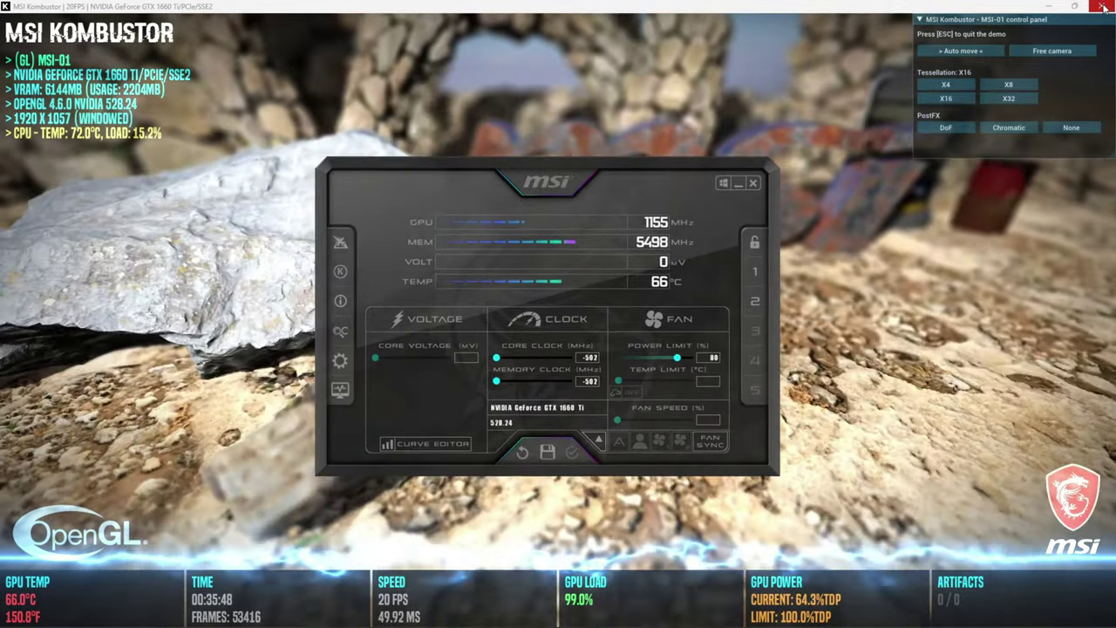
key("Escape")
left_click(620, 148)
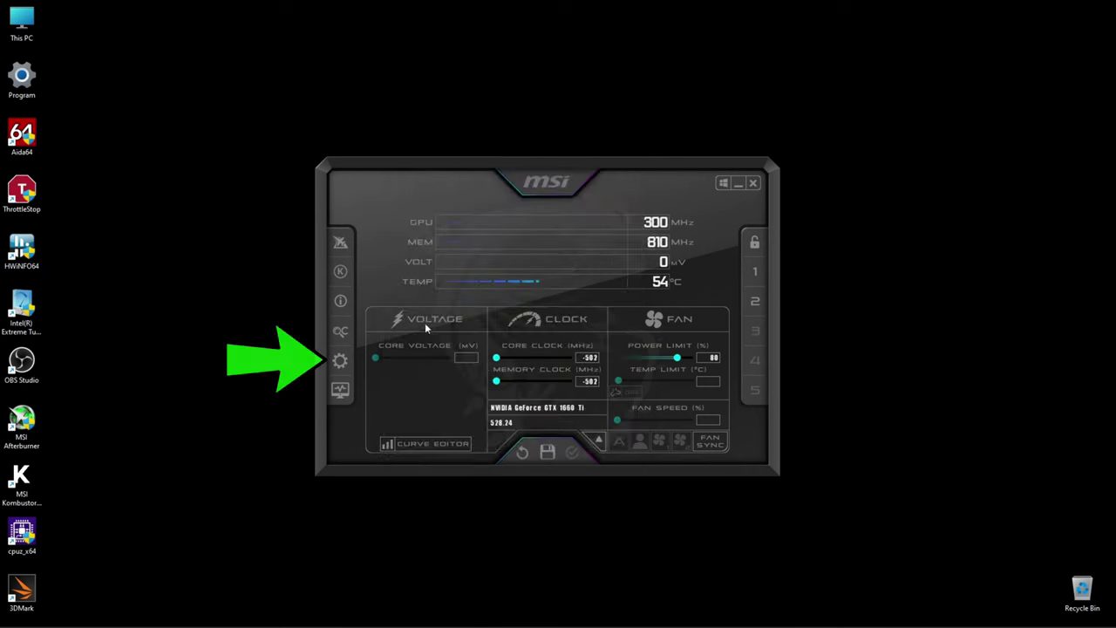
- Enable Start with Windows in the general properties of MSI Afterburner and confirm
left_click(340, 362)
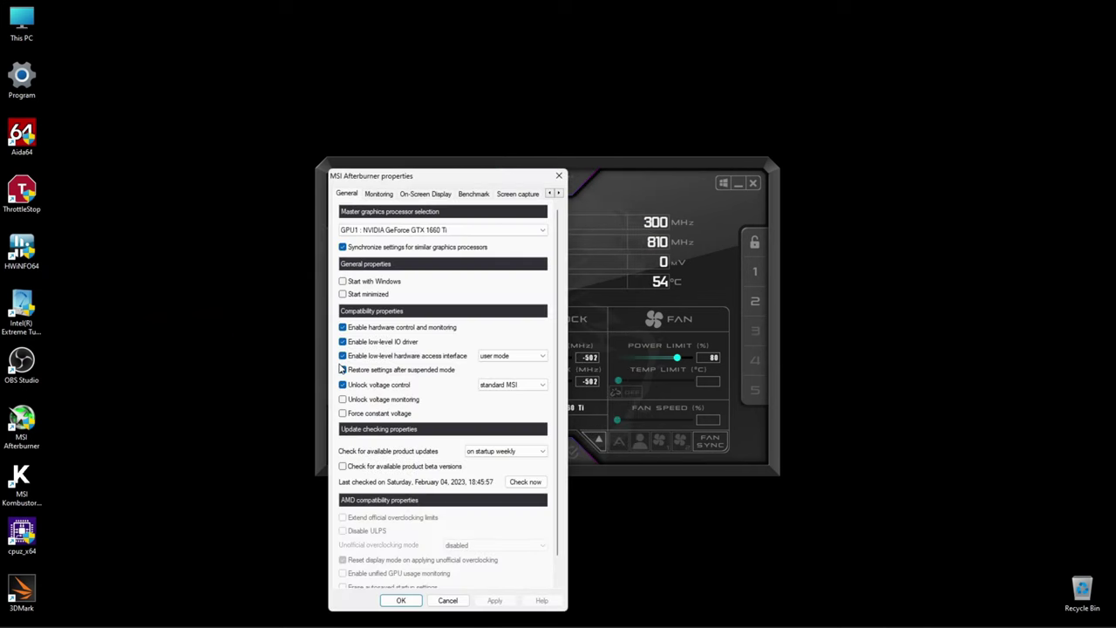
left_click(343, 282)
left_click(402, 601)
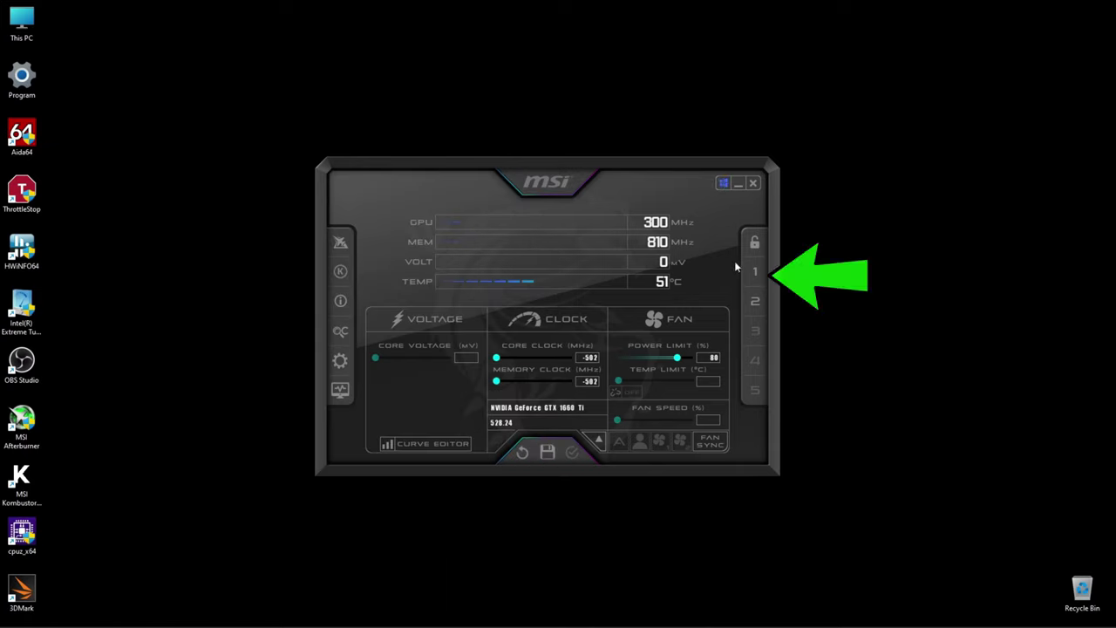
- Load profile 1, apply its settings and minimize MSI Afterburner
left_click(757, 279)
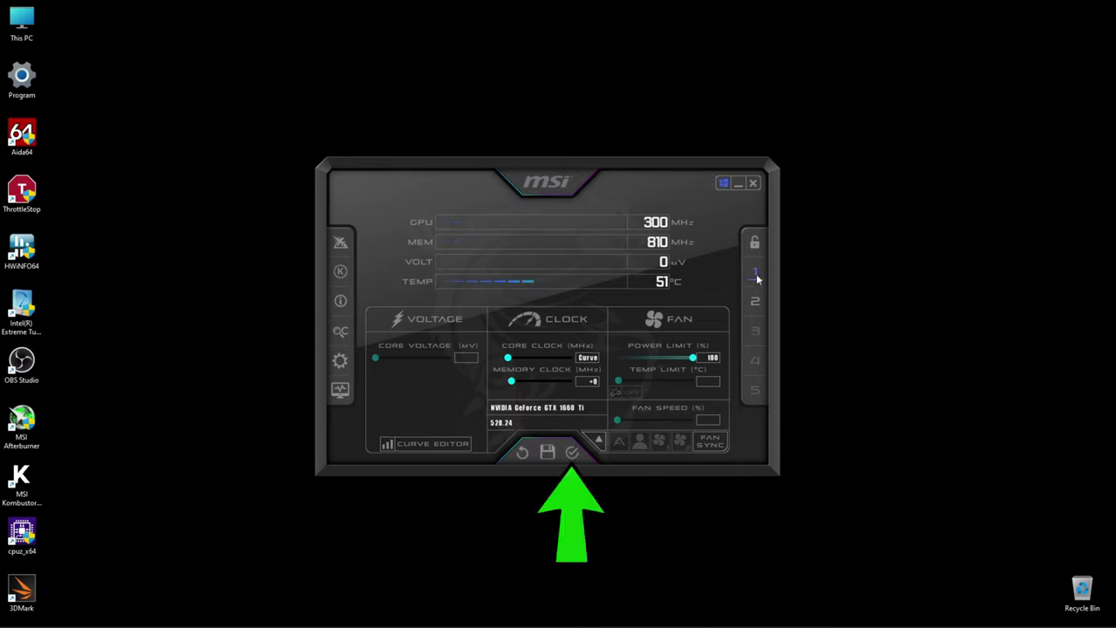
left_click(573, 452)
left_click(738, 183)
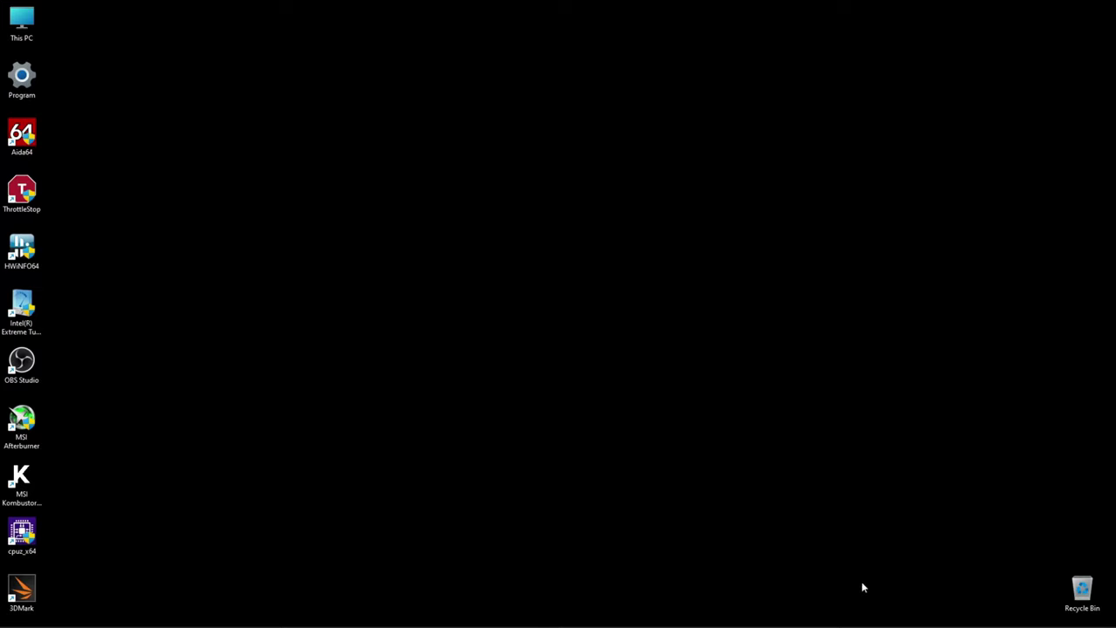
left_click(958, 612)
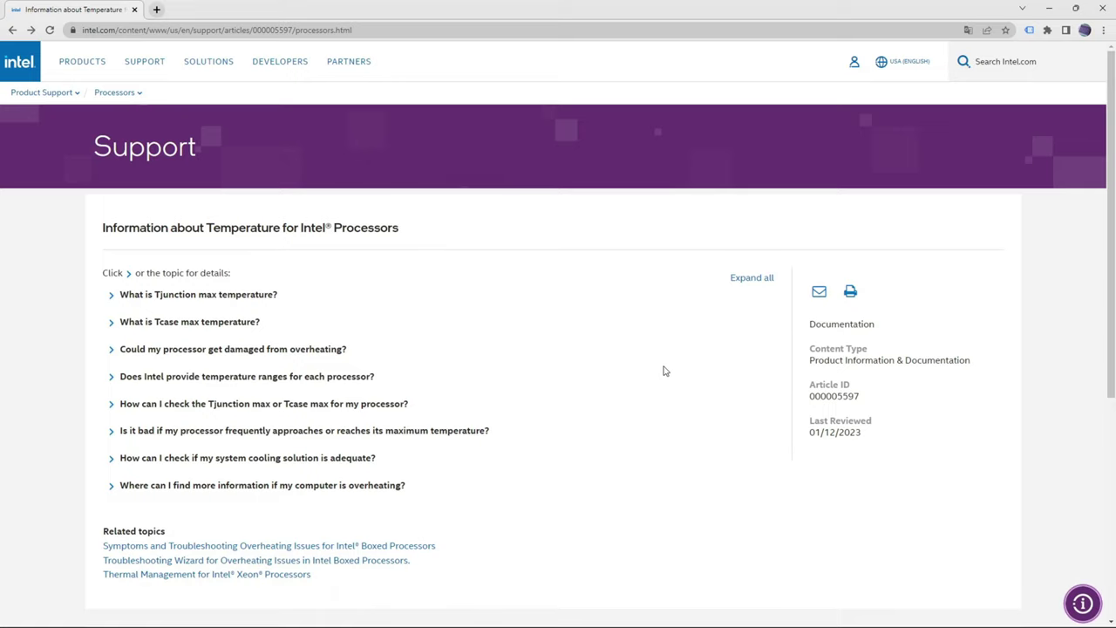
- Expand the topics on Tjunction max, damage from overheating and frequently reaching maximum temperature in Intel's processor temperature article
scroll(392, 262, "down", 3)
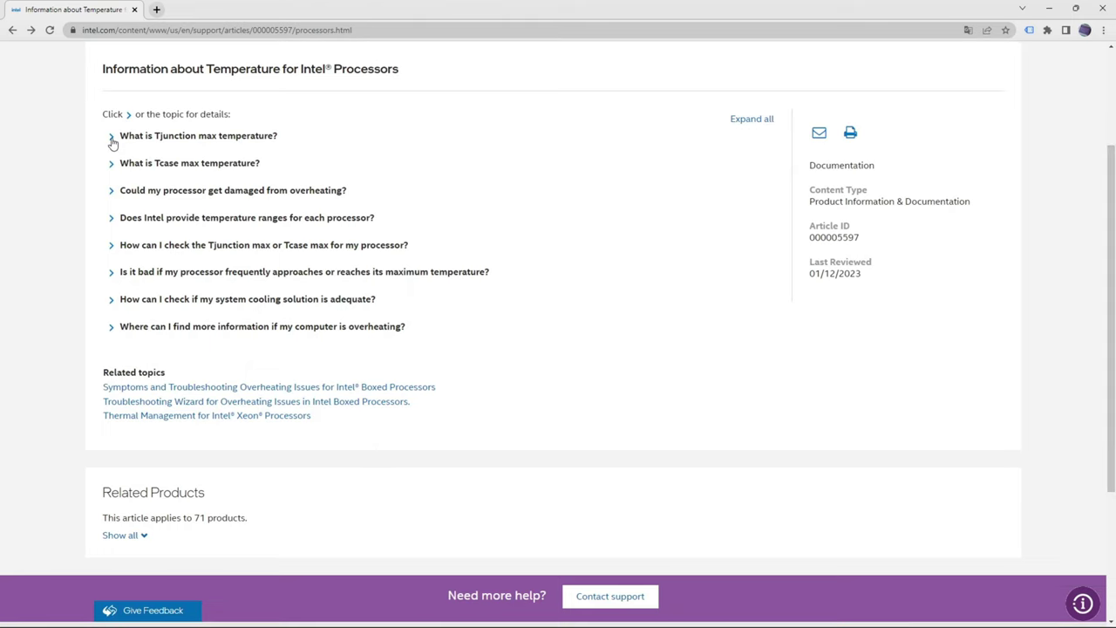
left_click(112, 137)
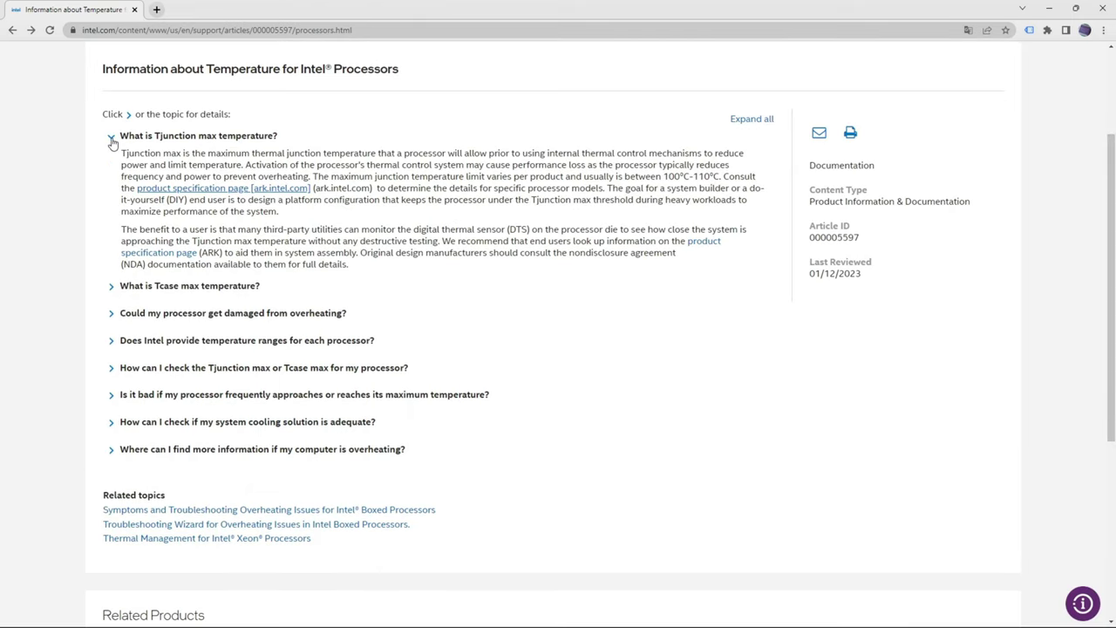
left_click(111, 314)
left_click(111, 442)
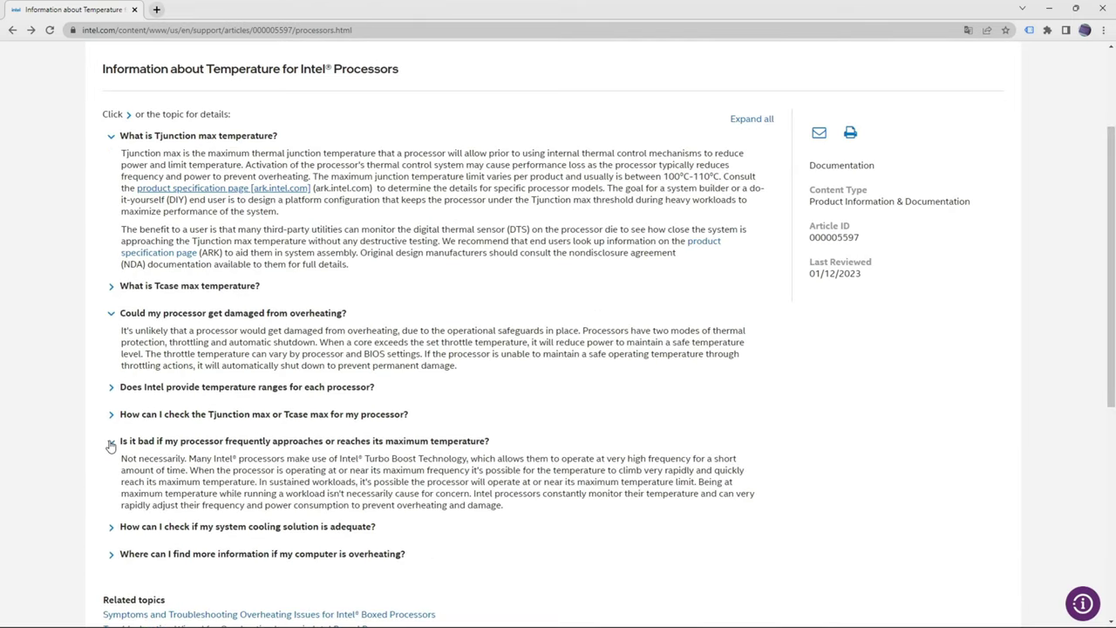
- Highlight the sentences on the maximum junction temperature range, power reduction above the throttle temperature and running workloads at maximum temperature
left_click_drag(314, 176, 482, 177)
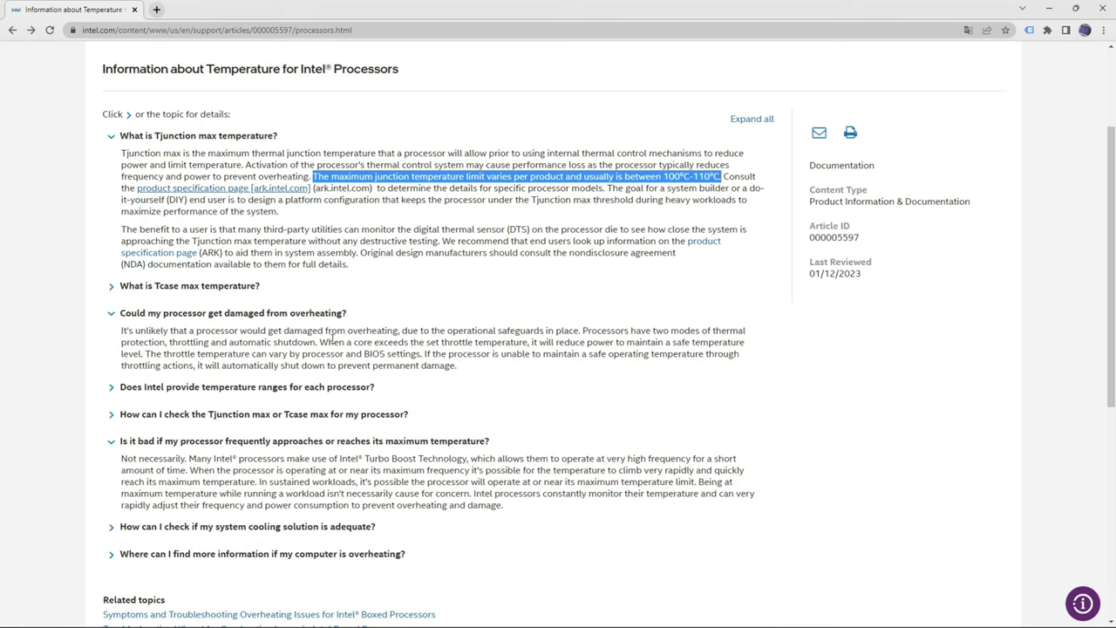
left_click_drag(320, 344, 332, 343)
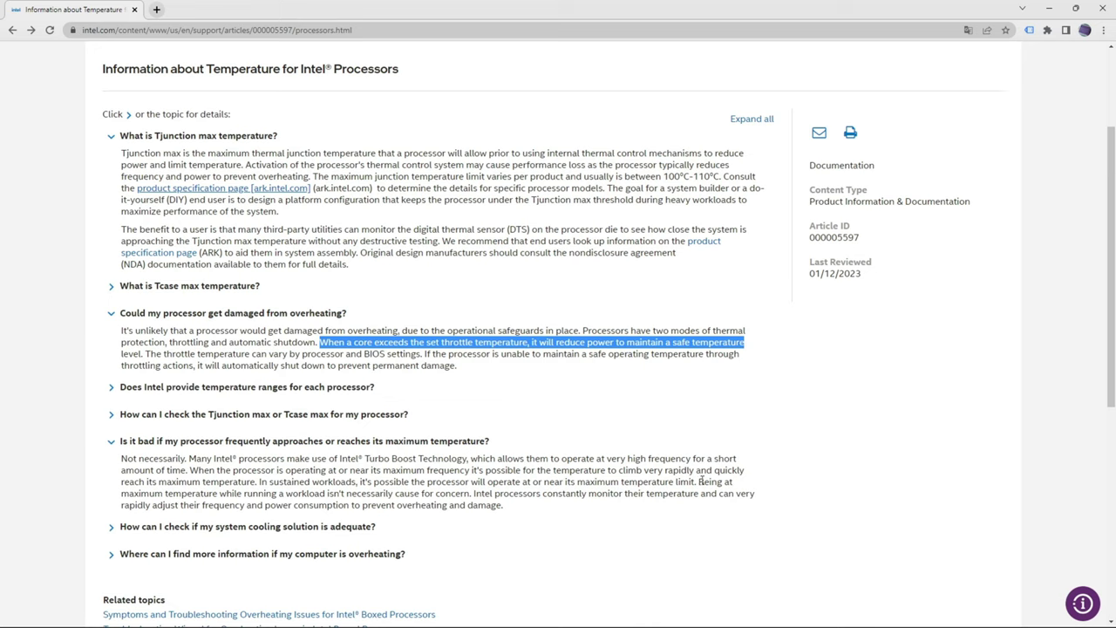
left_click_drag(699, 482, 705, 482)
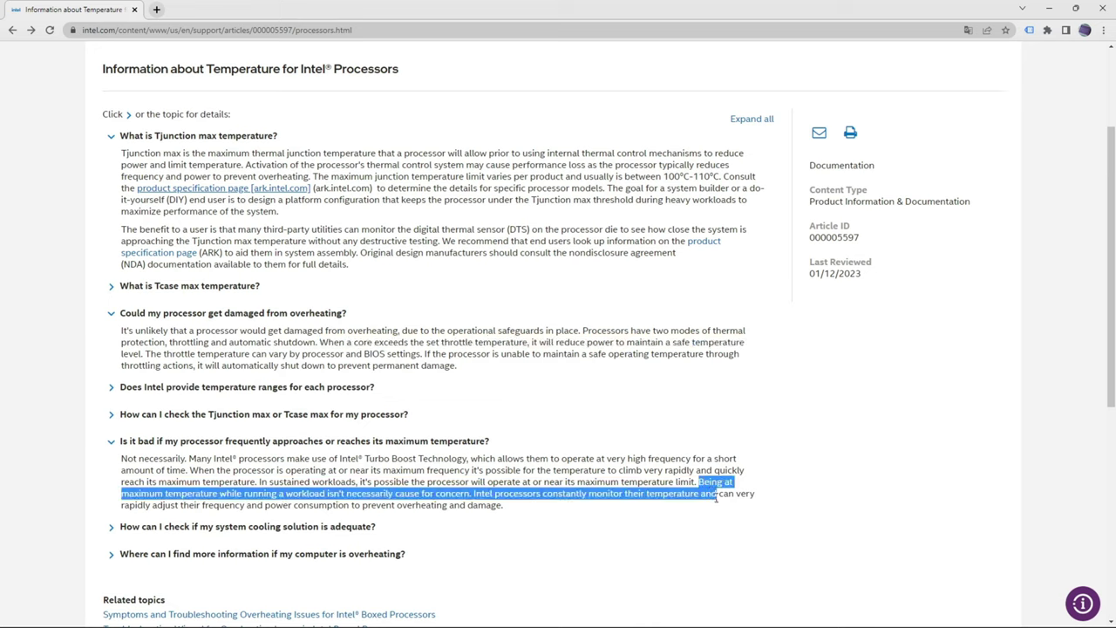
left_click_drag(716, 495, 718, 505)
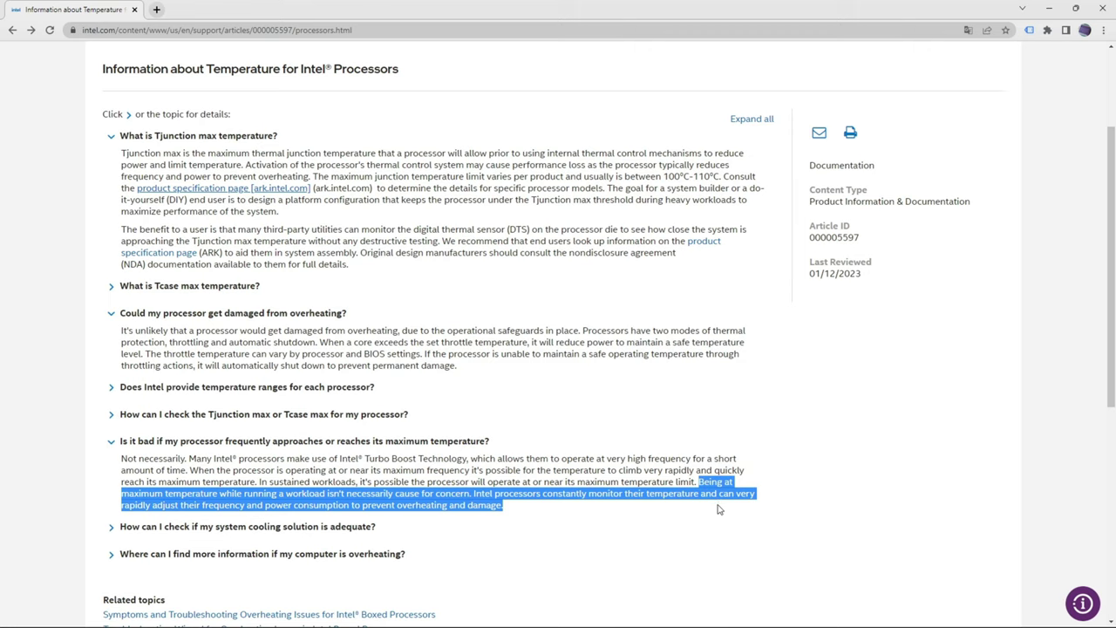
- Follow the article's link to Intel's product specifications and browse the list of Intel Core processor generations
left_click(193, 188)
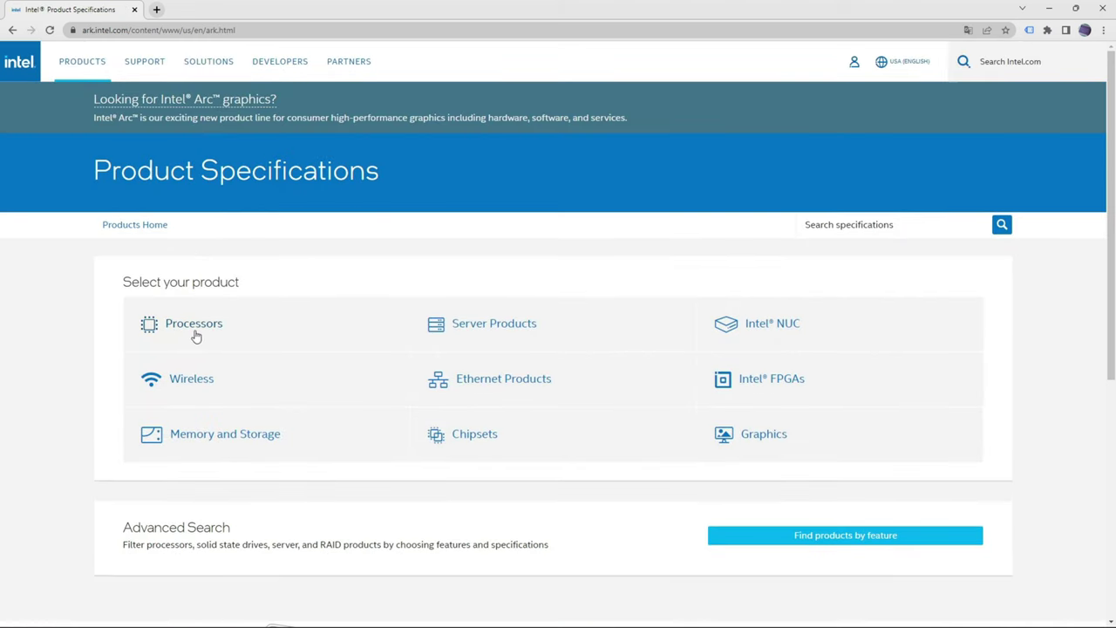
left_click(196, 337)
left_click(202, 323)
scroll(131, 341, "down", 2)
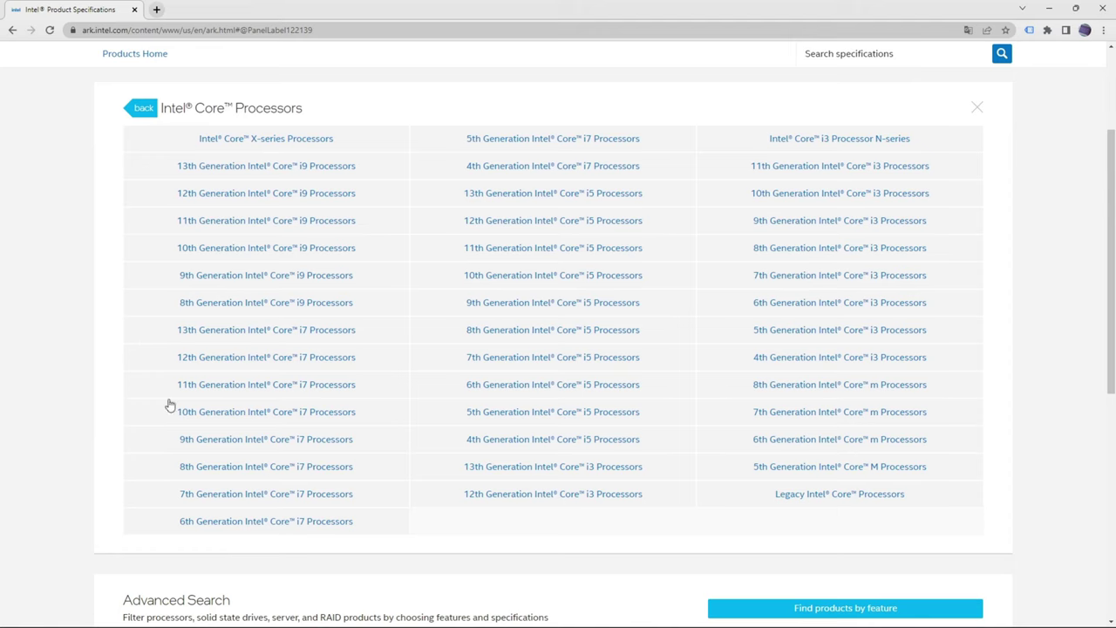
- Open the specifications of the 9th Generation Intel Core i7-9750H processor and read the explanation of its TJunction entry
left_click(221, 438)
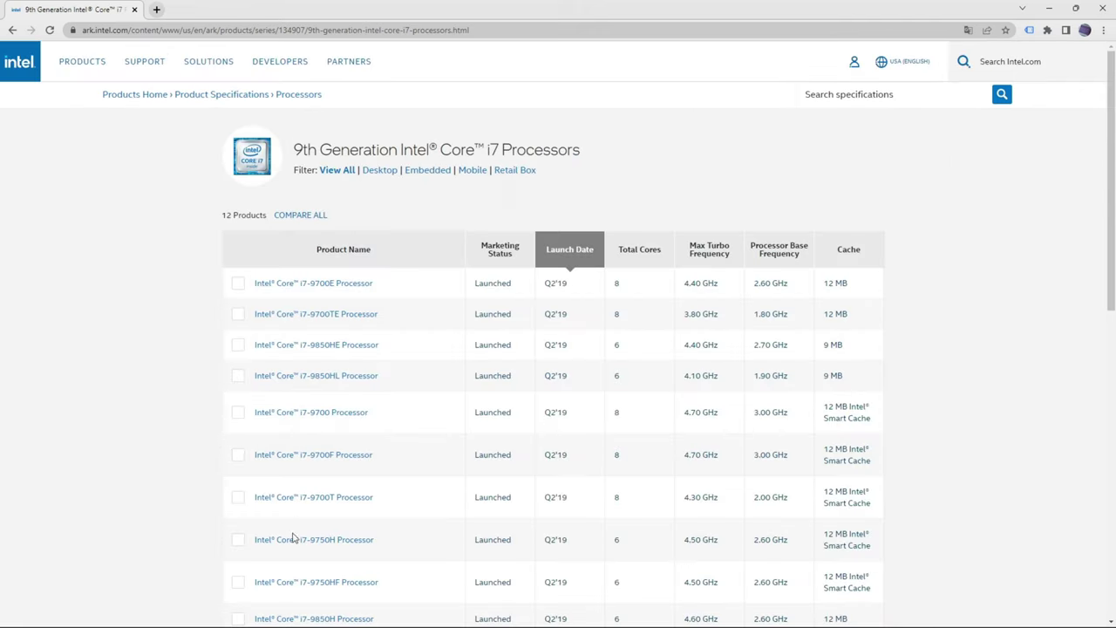
left_click(294, 538)
left_click_drag(1110, 118, 1111, 356)
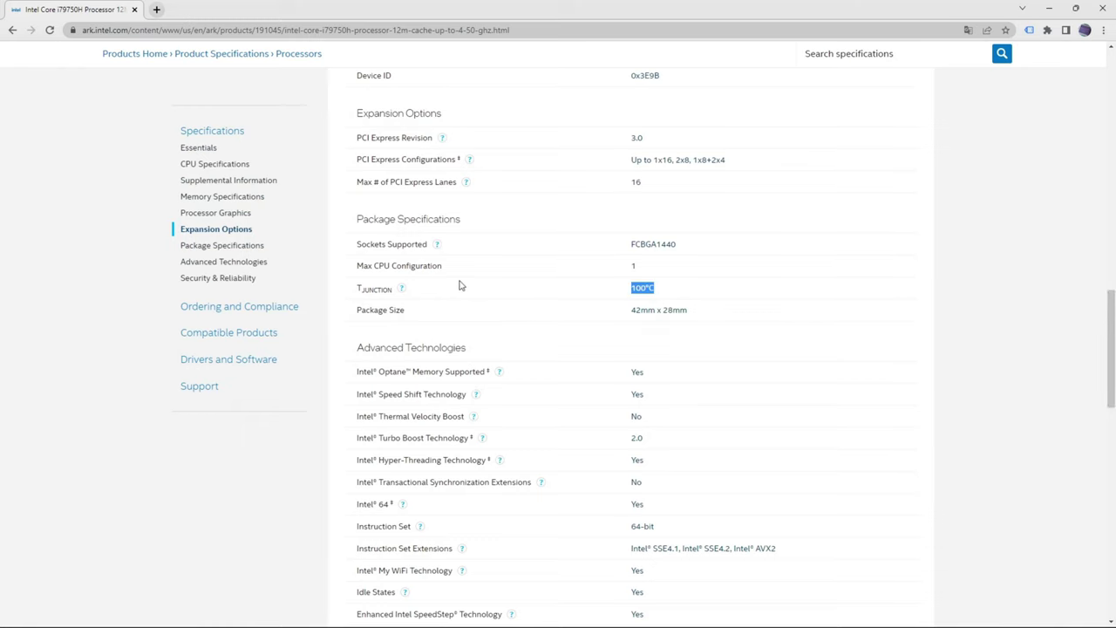
left_click(402, 290)
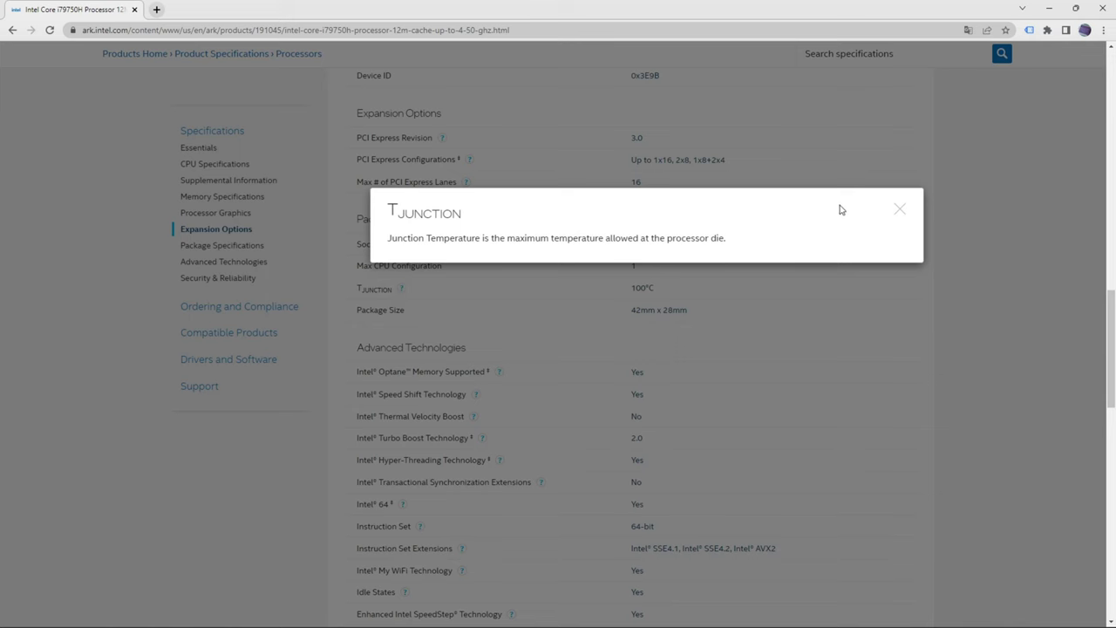
left_click(902, 213)
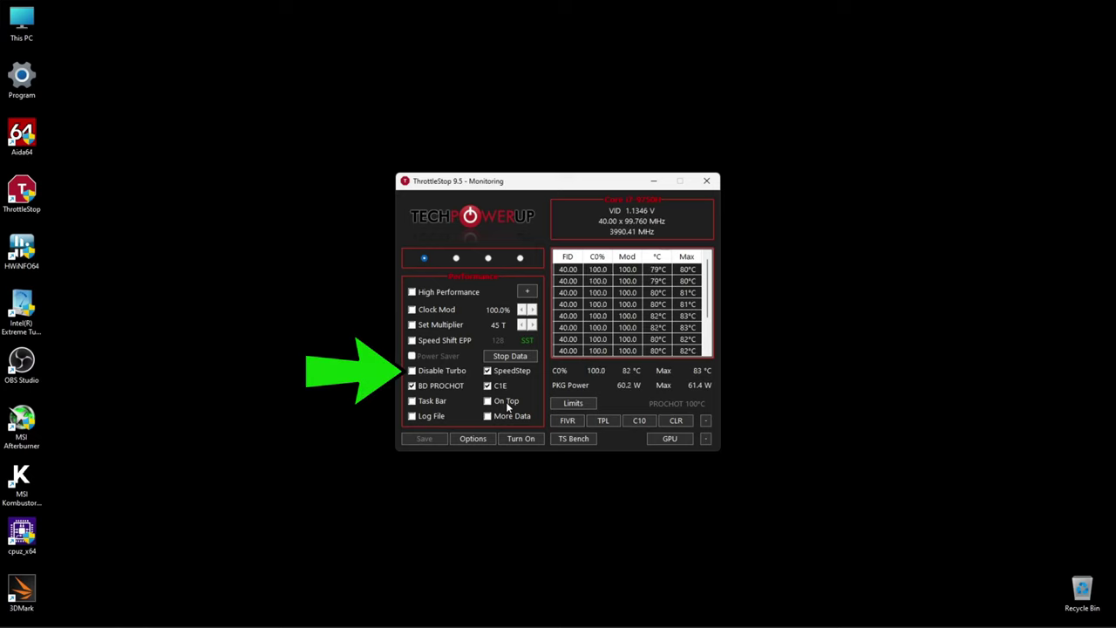
- Close ThrottleStop, find Edit power plan through Windows search and open the Best Performance plan's advanced power settings
left_click(701, 185)
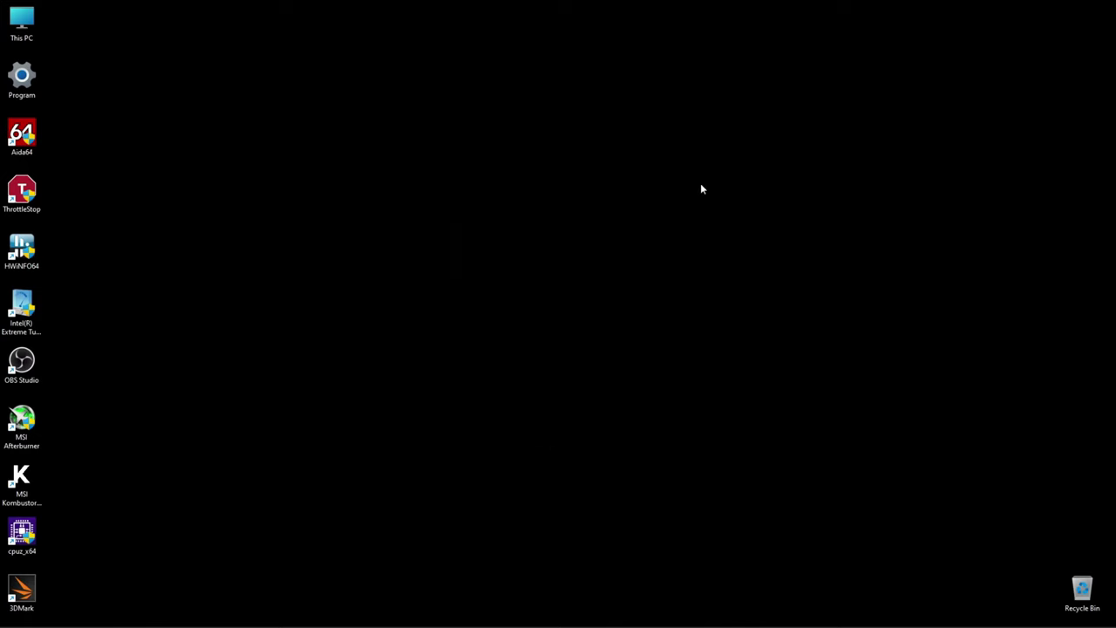
mouse_move(491, 627)
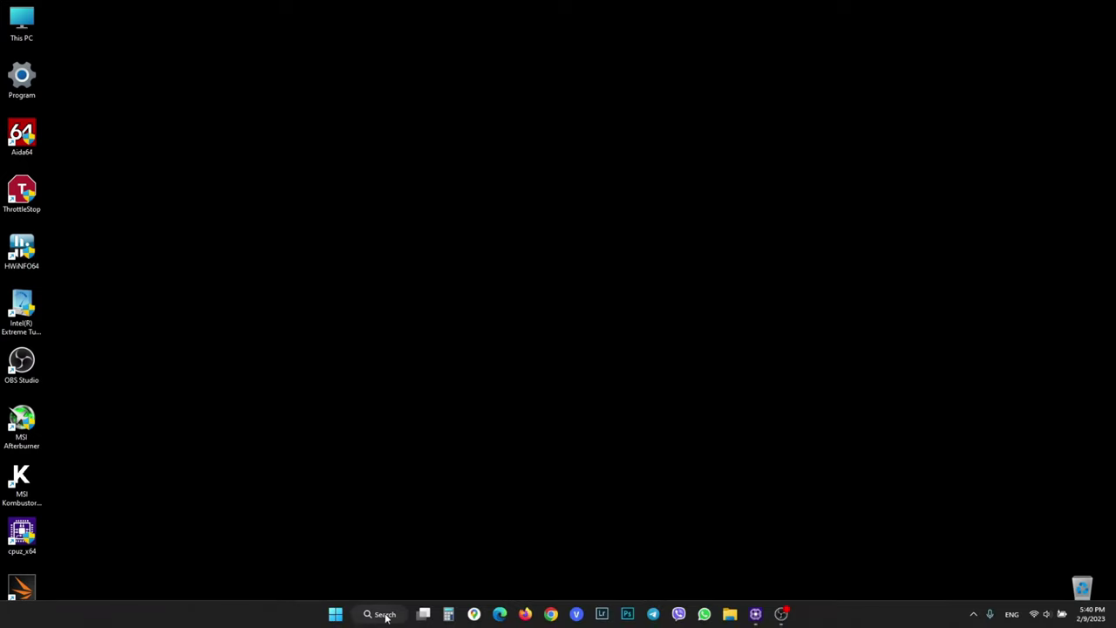
left_click(385, 615)
type("pow")
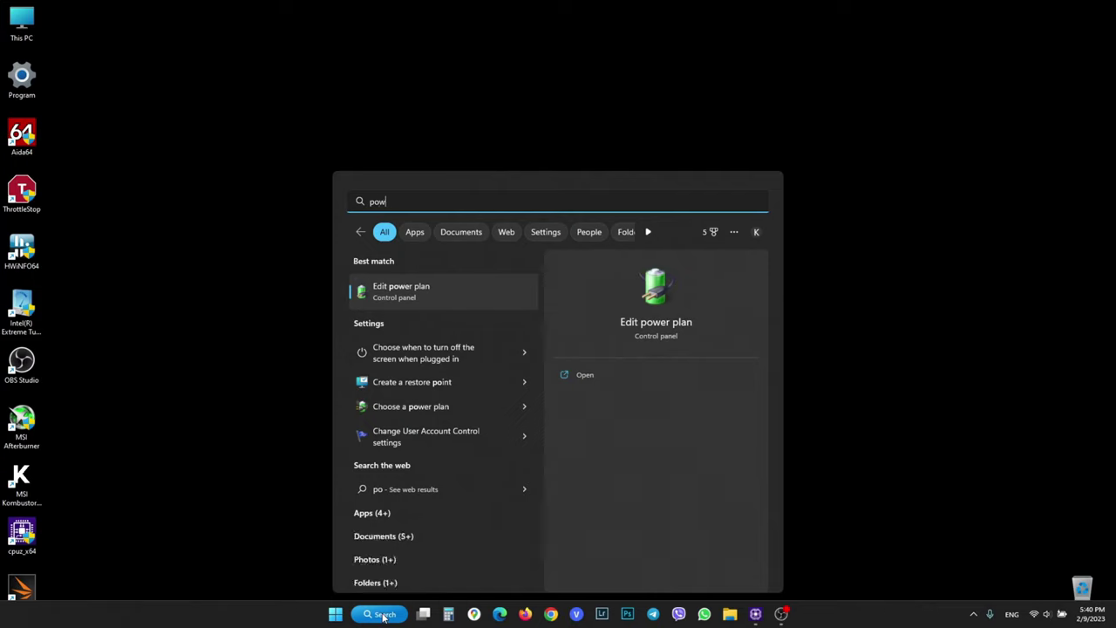
type("e")
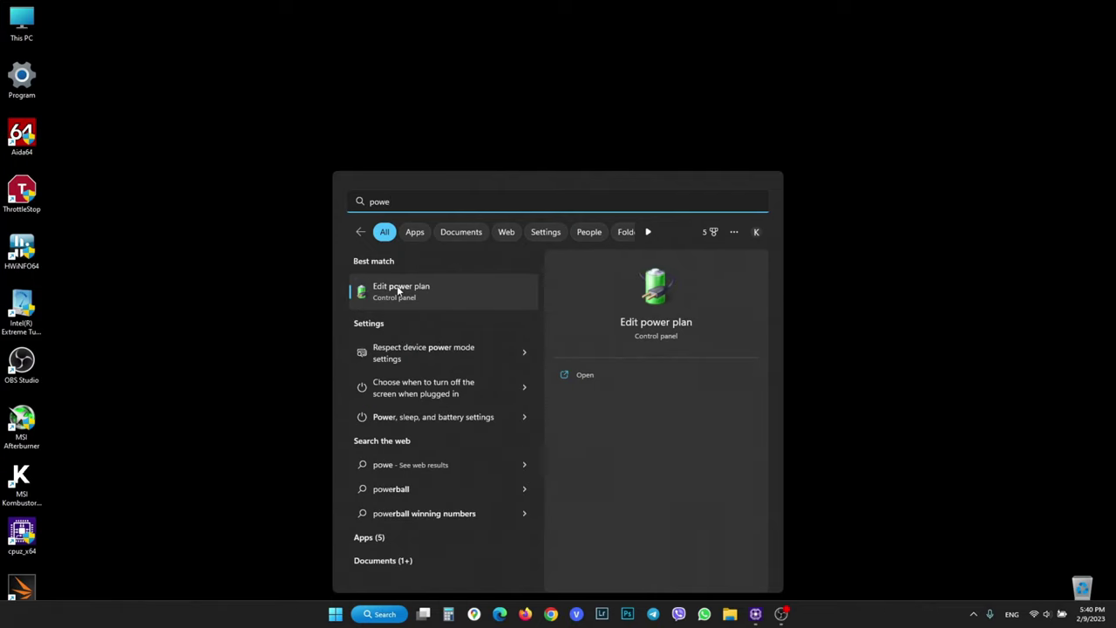
left_click(397, 288)
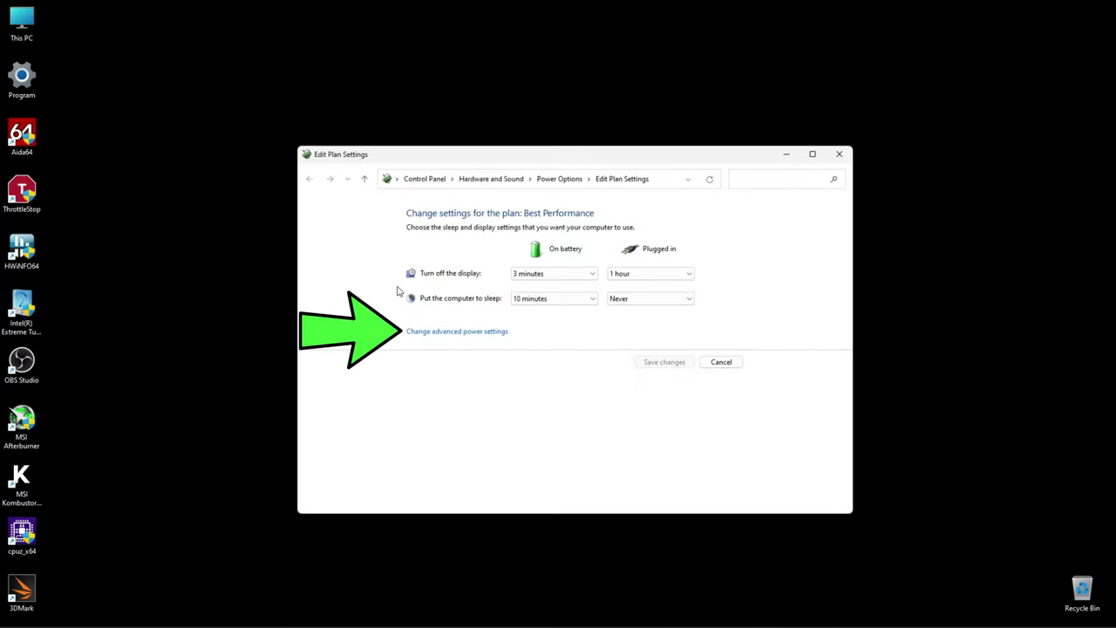
left_click(453, 333)
left_click_drag(139, 43, 529, 192)
- Set the plugged-in minimum and maximum processor state to 99% under Processor power management
left_click(446, 279)
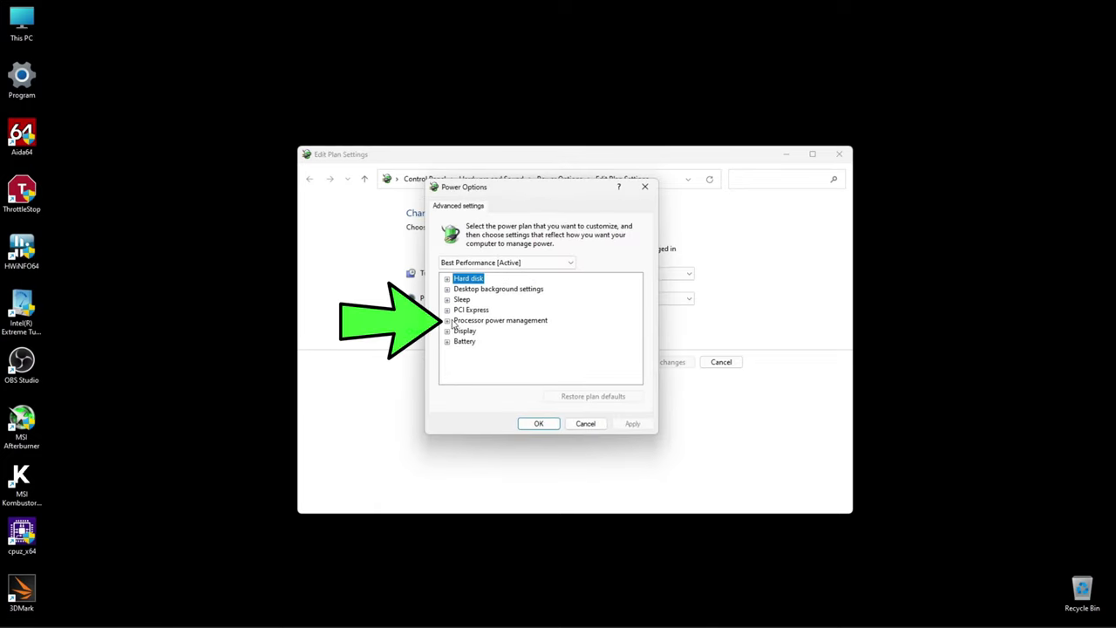
left_click(473, 321)
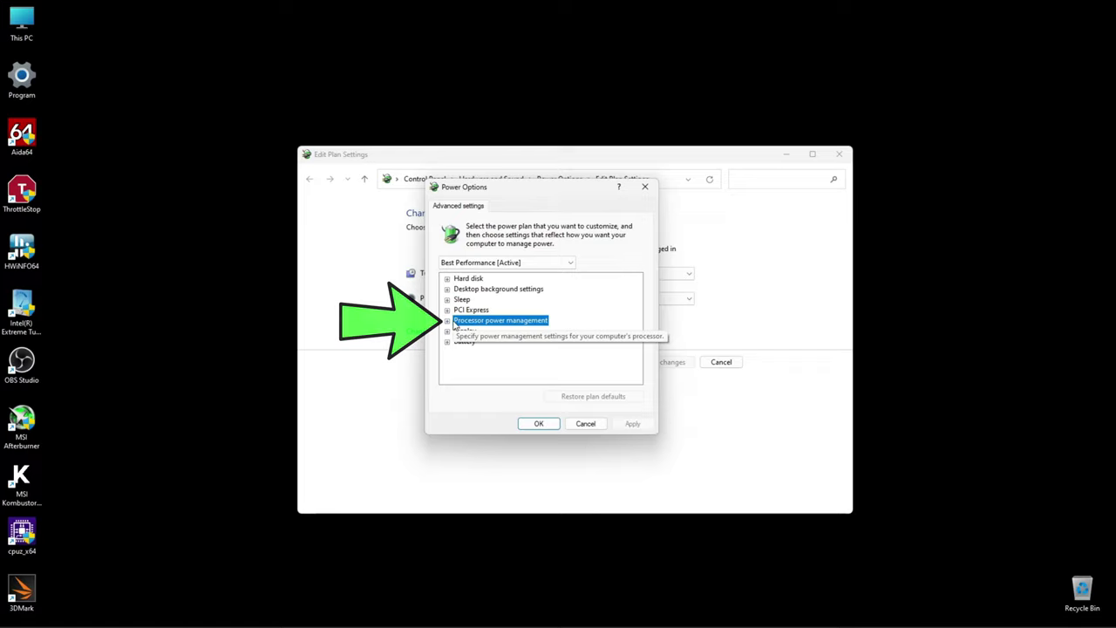
left_click(445, 322)
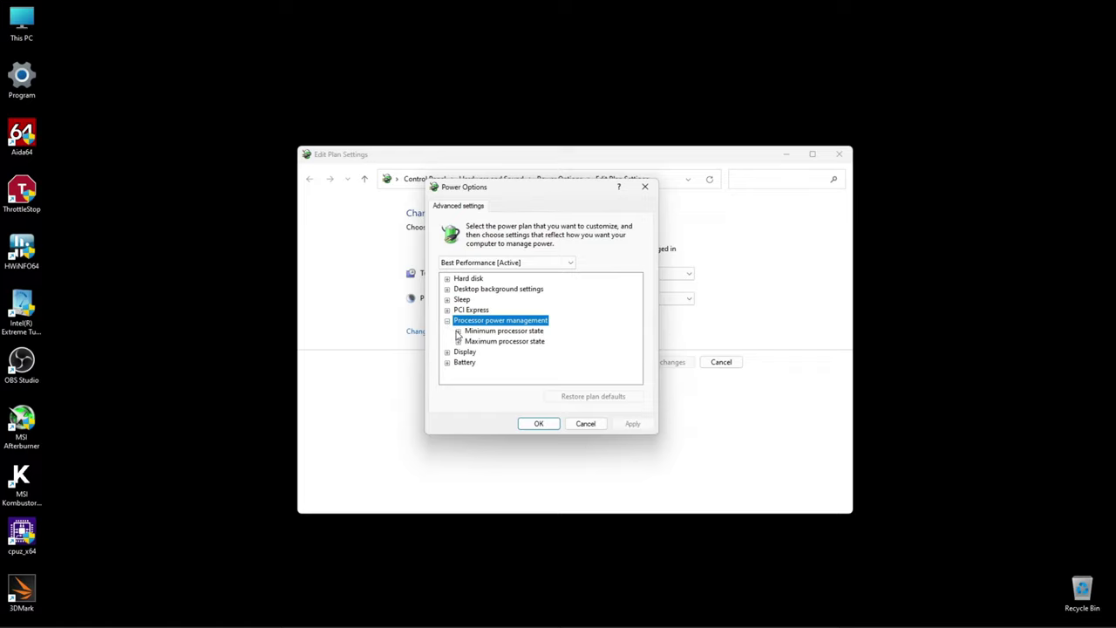
left_click(458, 331)
left_click(458, 363)
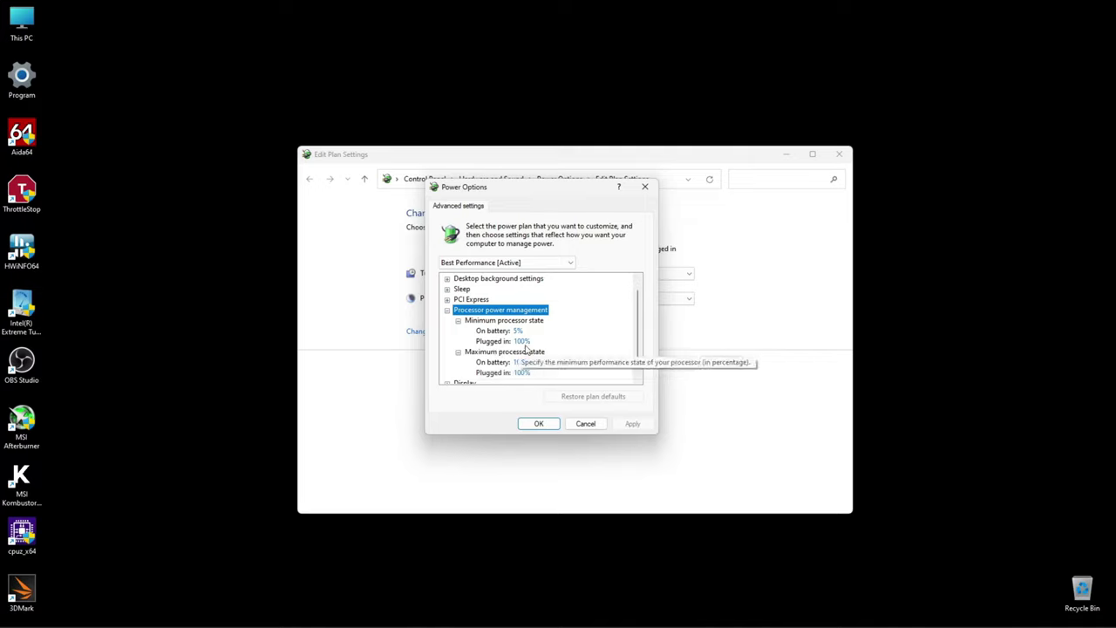
scroll(542, 349, "down", 1)
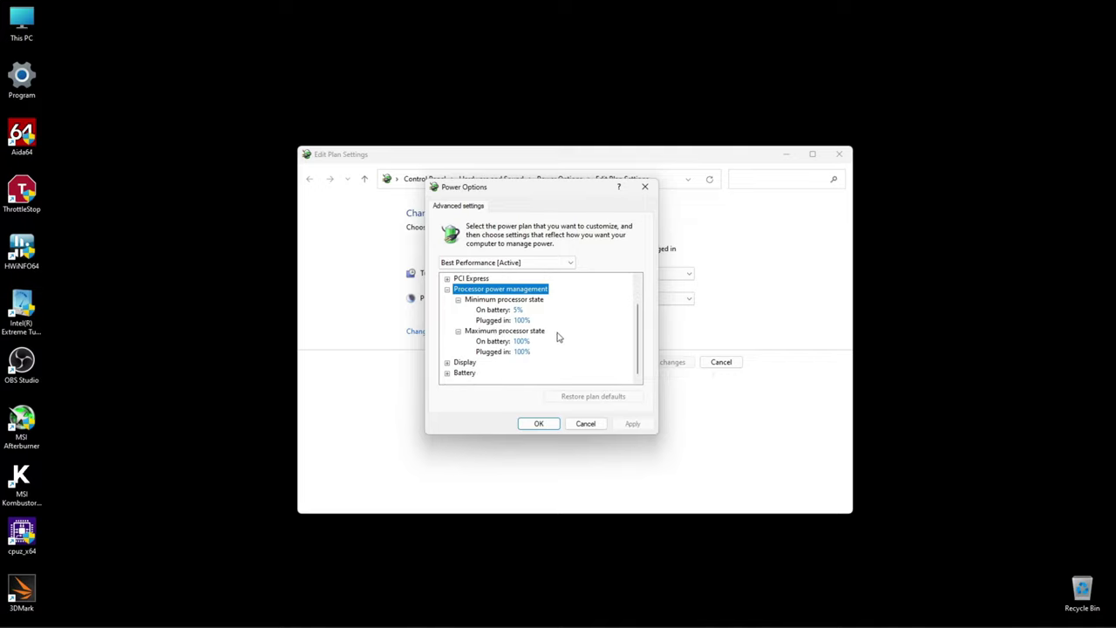
left_click(490, 321)
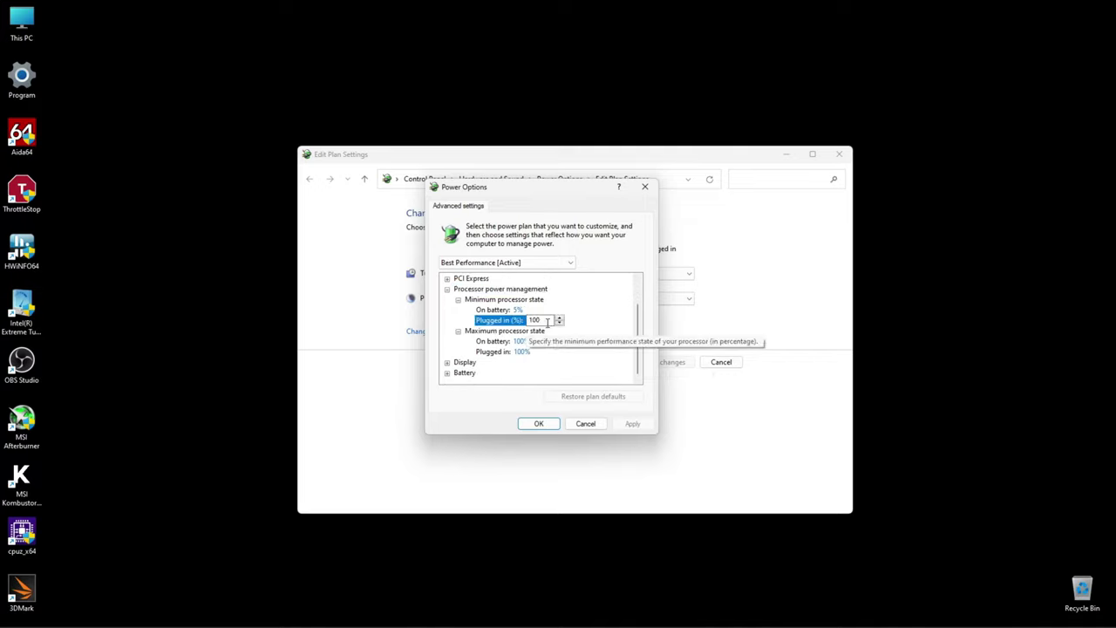
left_click(494, 352)
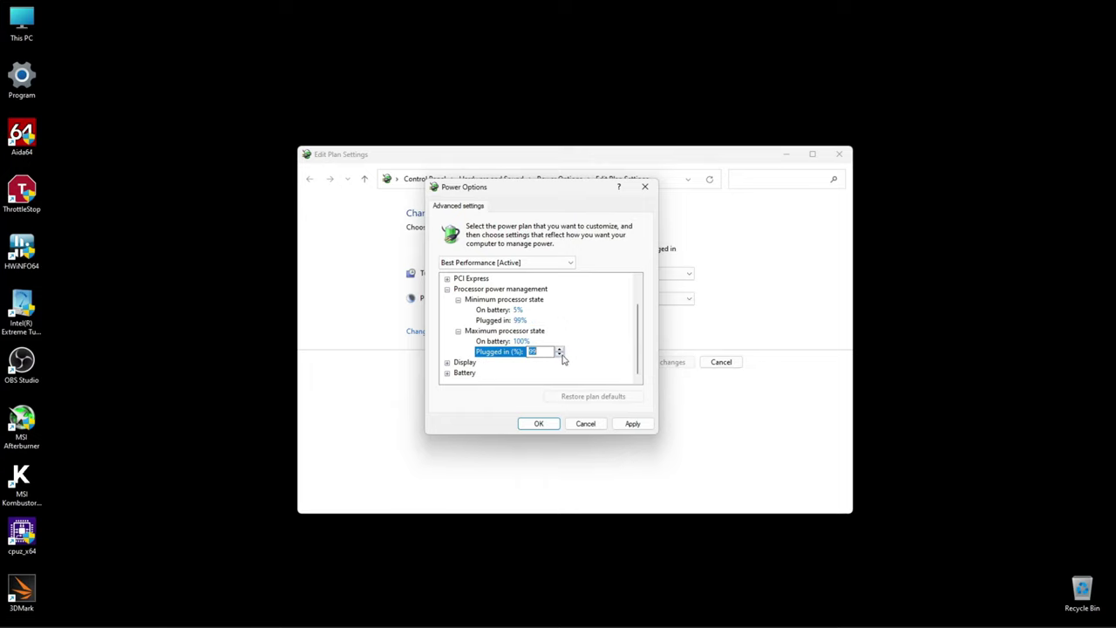
- Bring up the CPU-Z benchmark window and the HWiNFO64 sensor readings with the temperature graphs
left_click(730, 614)
left_click(974, 614)
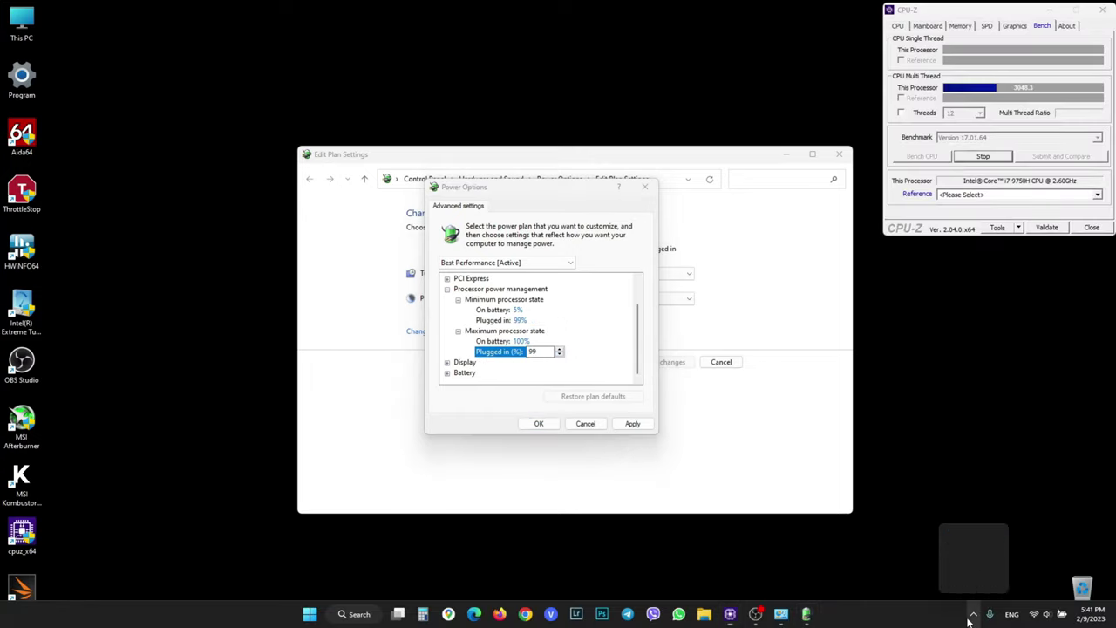
left_click(996, 559)
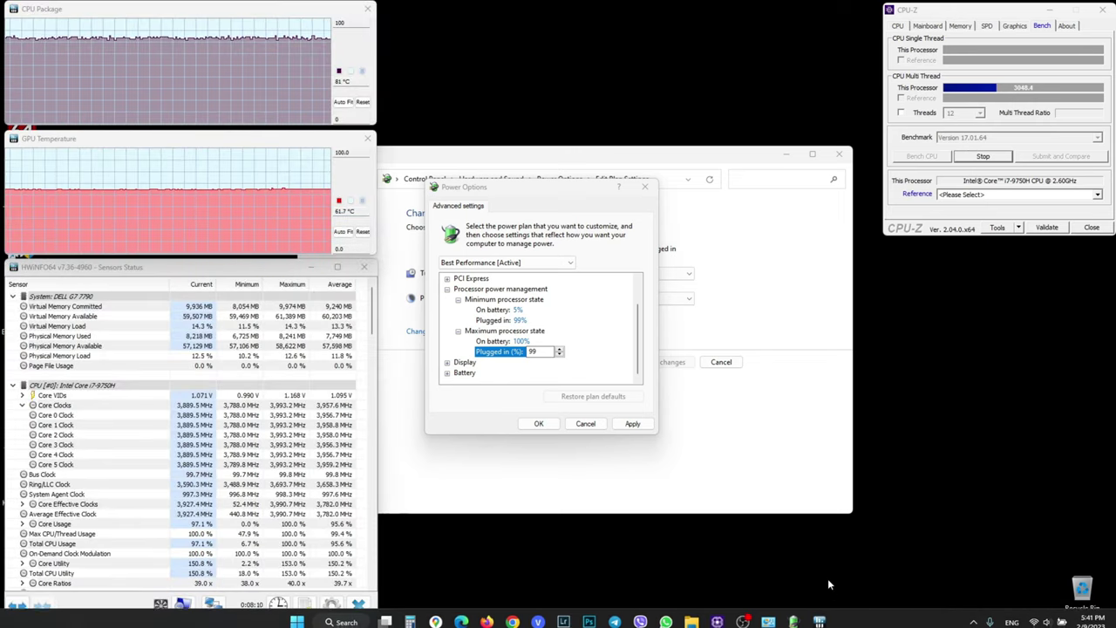
- Apply the advanced power settings and close the Power Options and Edit Plan Settings windows
left_click(632, 423)
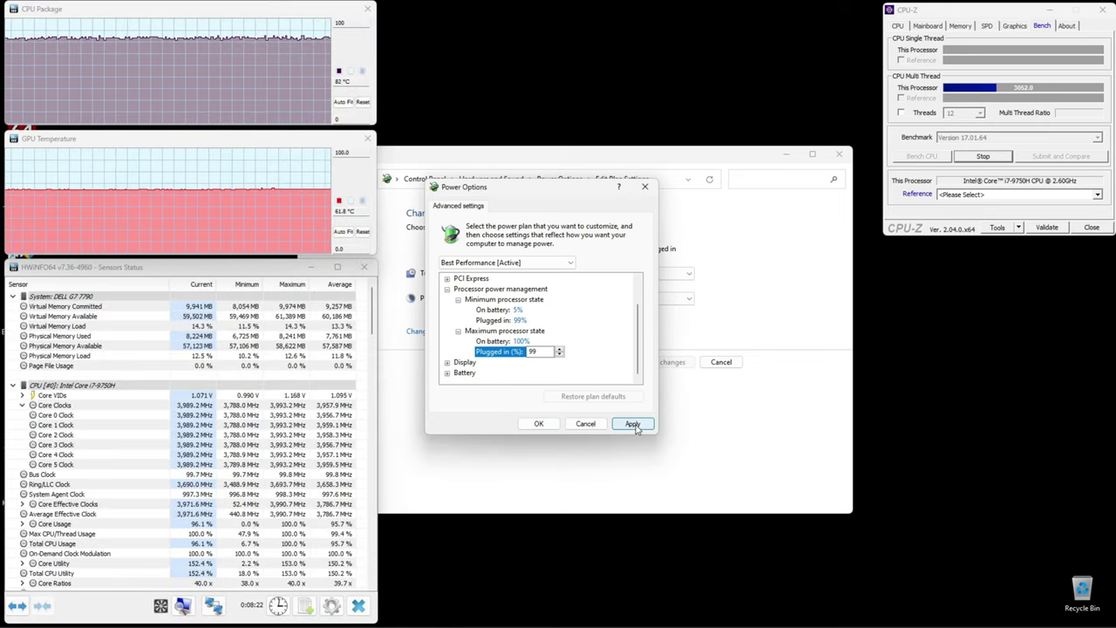
left_click(536, 424)
left_click(838, 154)
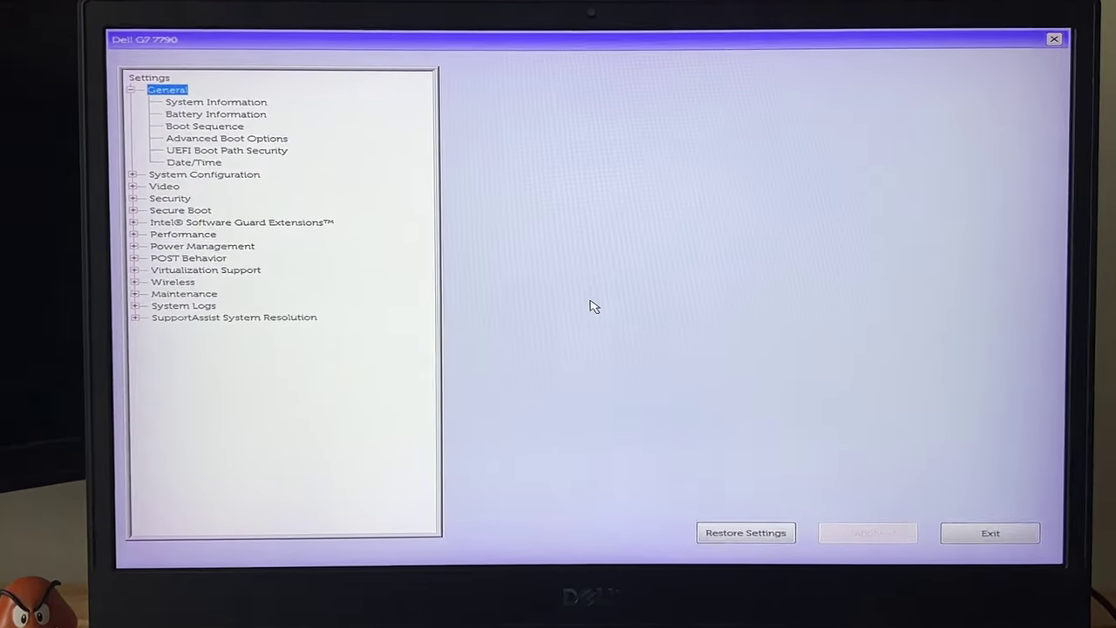
- Expand System Logs in the Dell G7 7790 BIOS setup and examine the BIOS Events log for fan errors
key("Down")
key("Down")
key("Down")
key("Down")
key("Down")
key("Down")
key("Down")
key("Down")
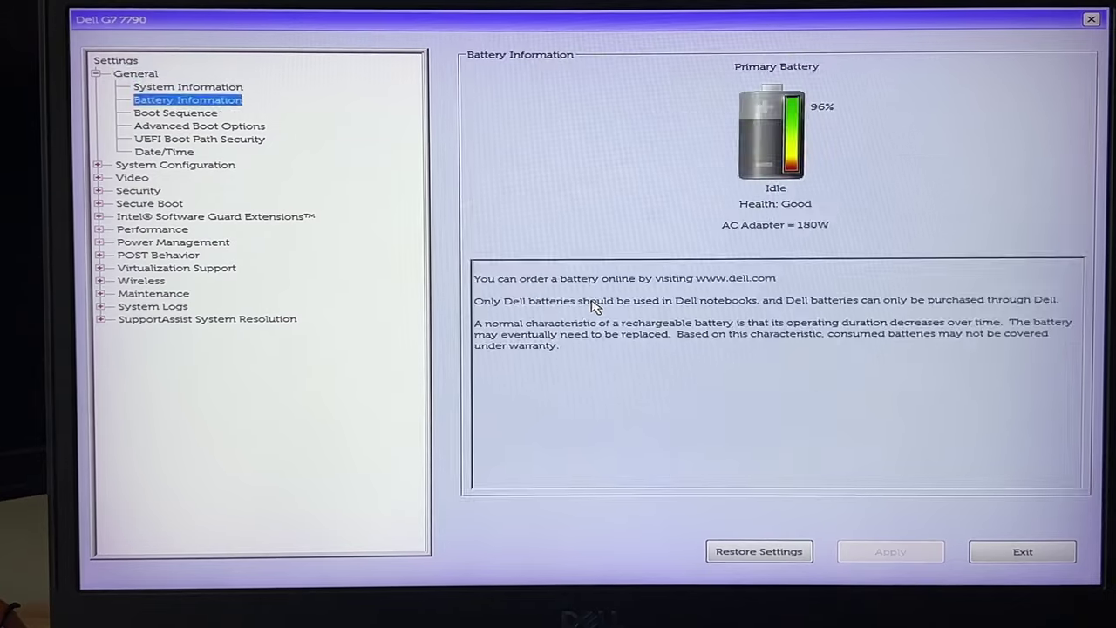
key("Down")
key("Down")
key("Down")
key("Down")
key("Down")
key("Down")
key("Down")
key("Down")
key("Down")
key("Down")
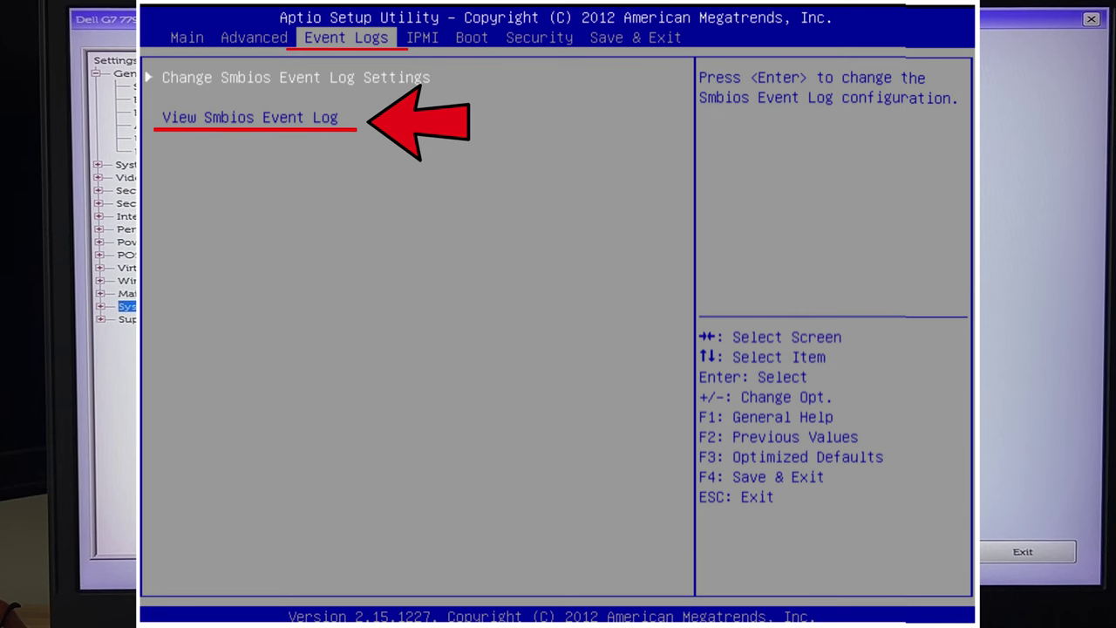
key("Right")
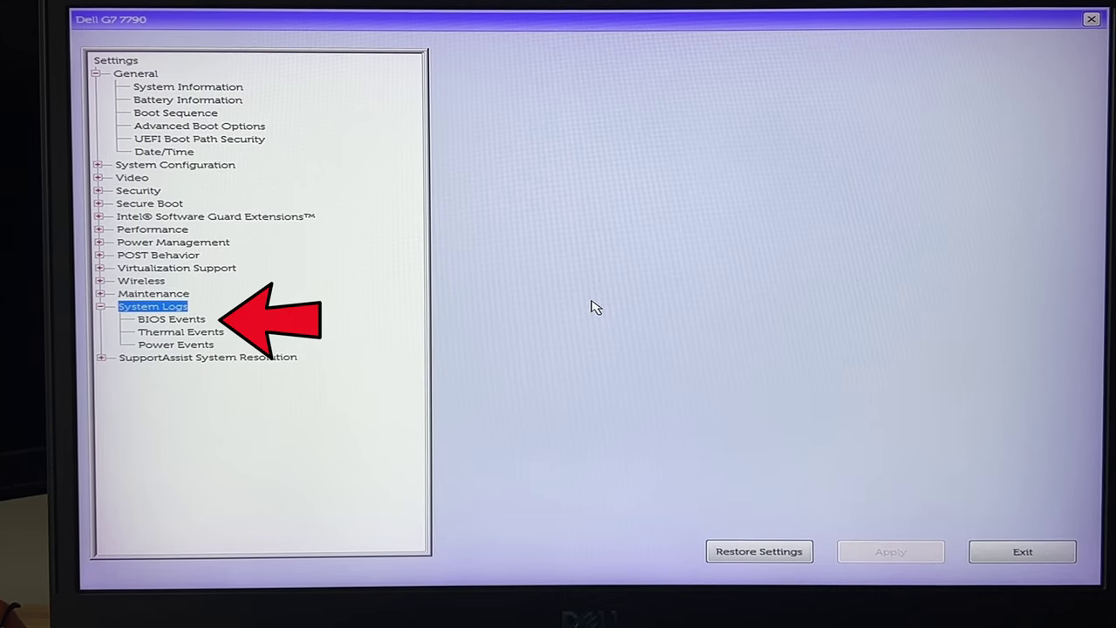
key("Down")
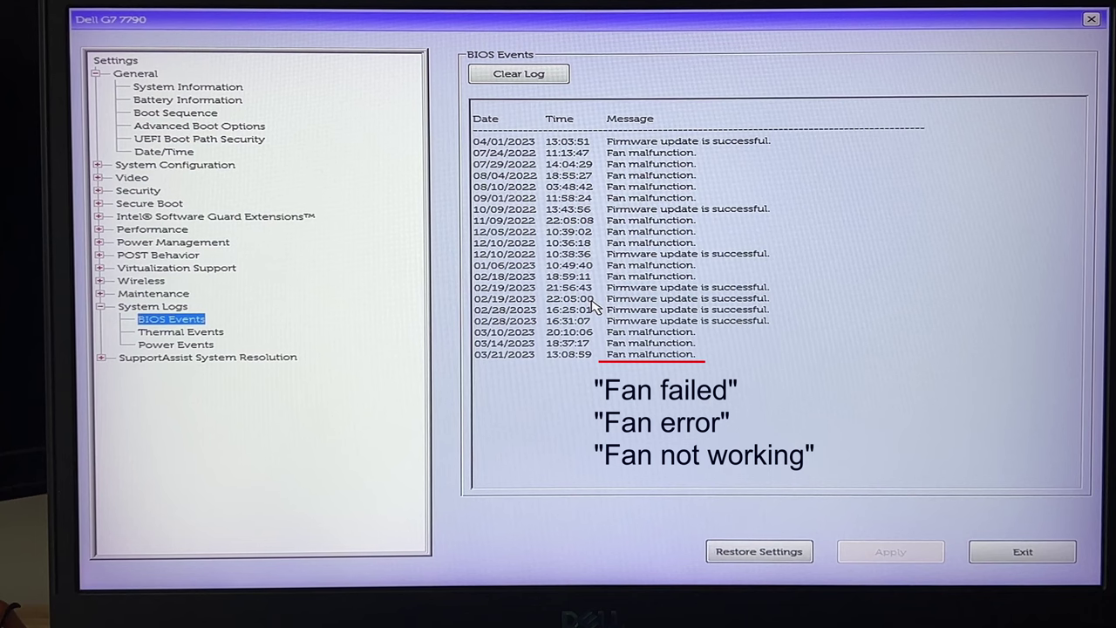
key("Down")
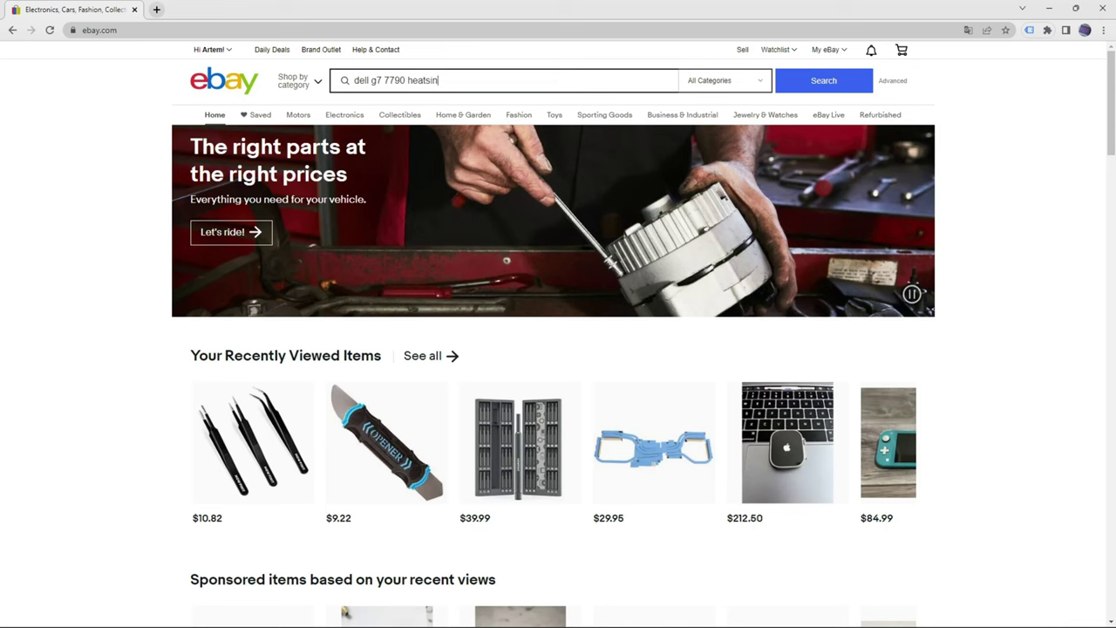
- Search eBay for "dell g7 7790 heatsink" and open the Dell OEM G7 7790 CPU and Graphics Heatsink Assembly XRF05 listing
key("Return")
scroll(523, 349, "down", 5)
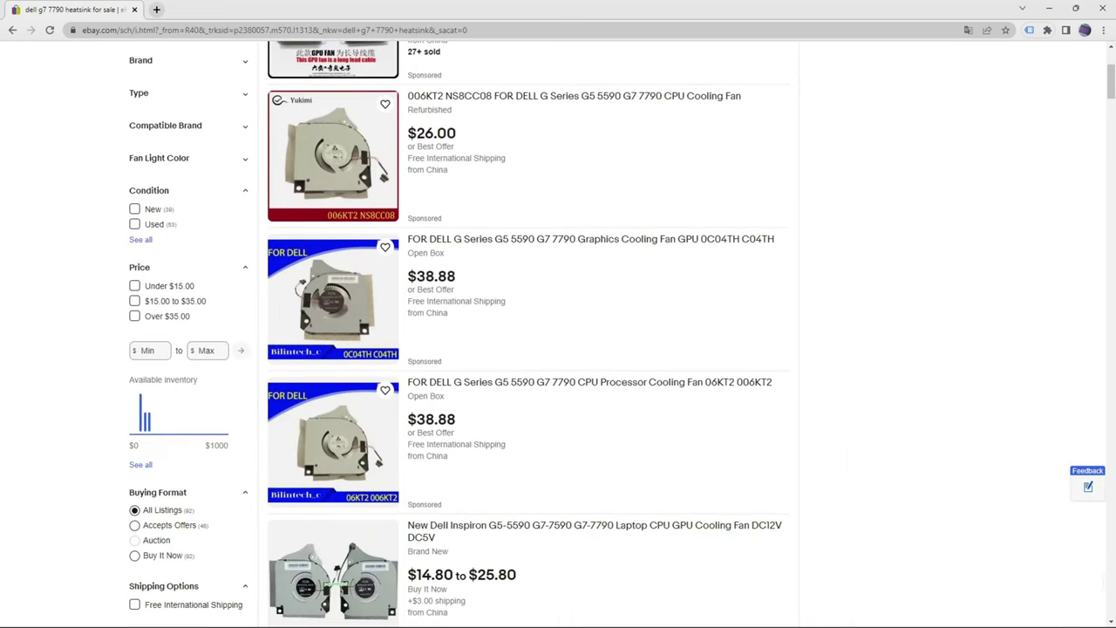
scroll(523, 349, "down", 5)
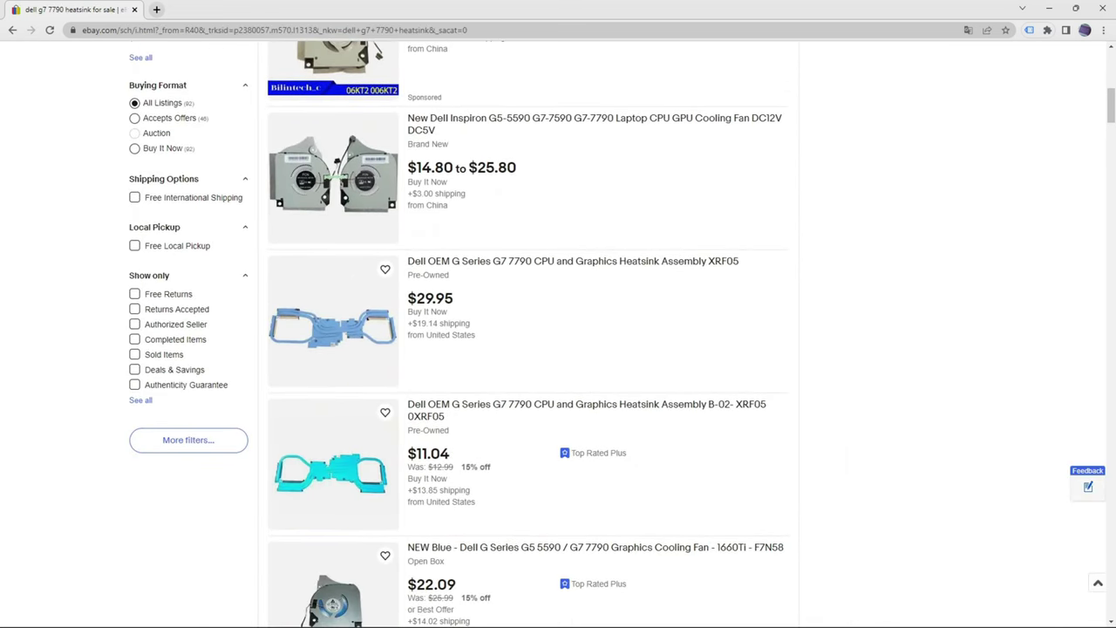
left_click(573, 261)
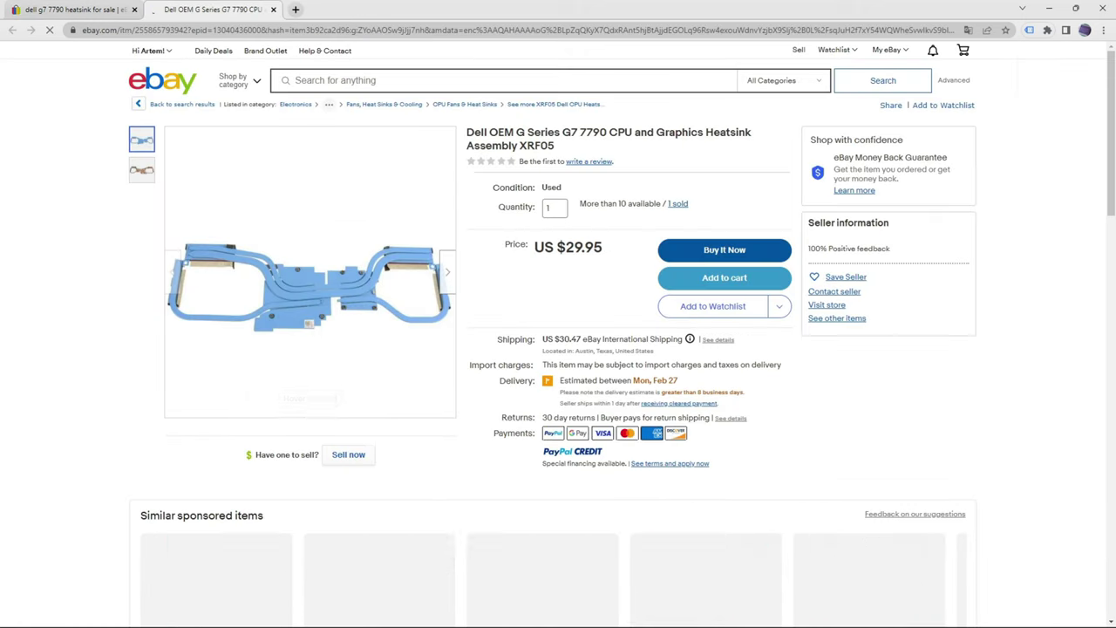